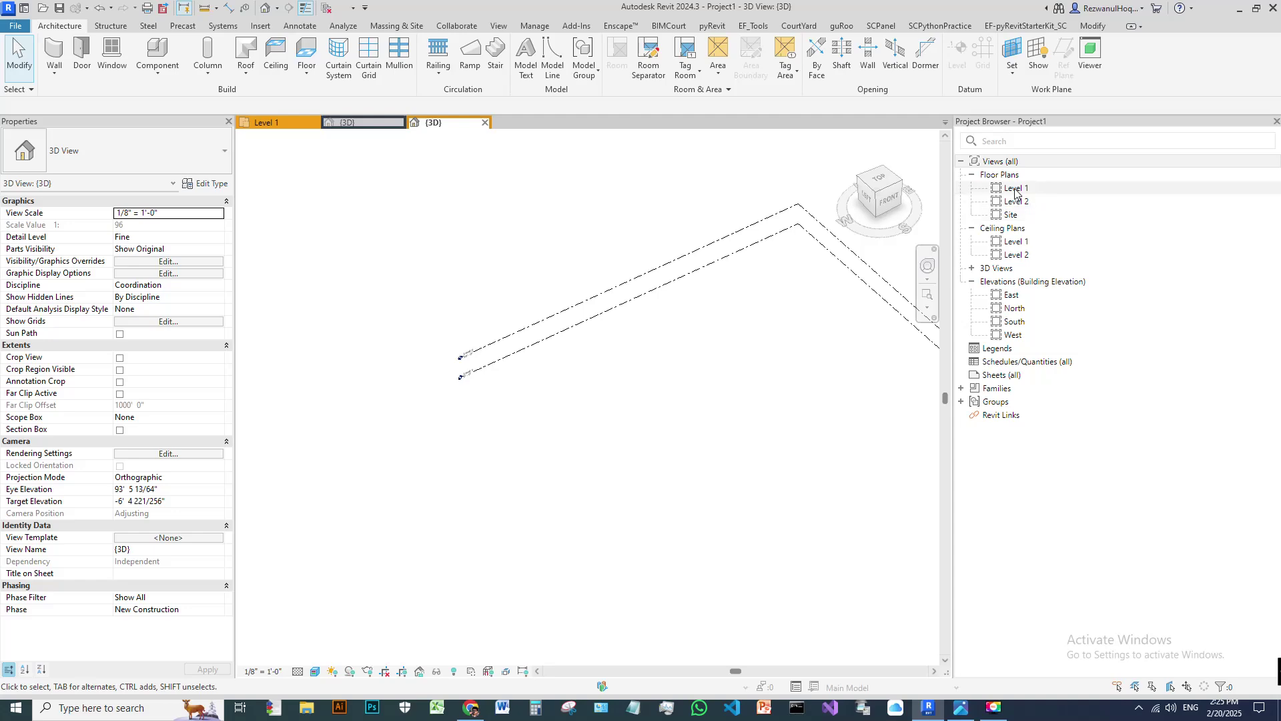
- Draw a horizontal 20-foot Generic - 8" wall in the Level 1 floor plan and delete it
{"action": "left_click", "coordinate": [53, 48]}
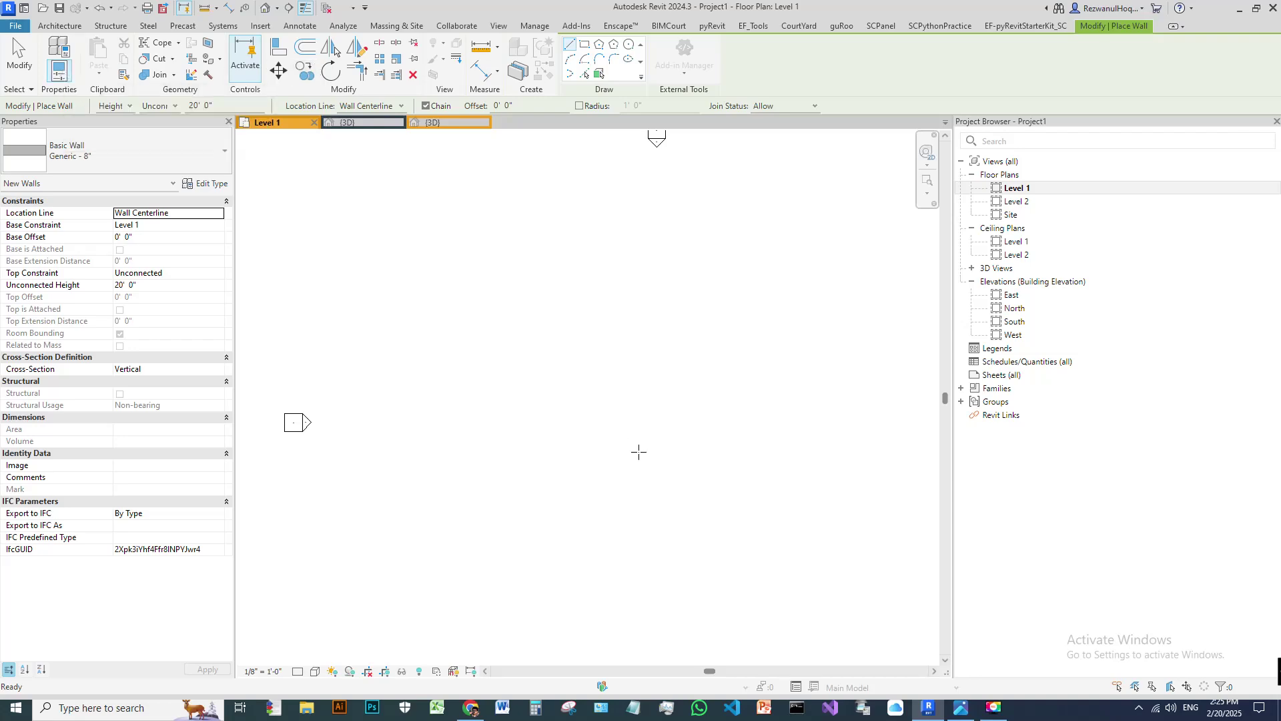
{"action": "key", "text": "Escape"}
{"action": "key", "text": "w"}
{"action": "key", "text": "a"}
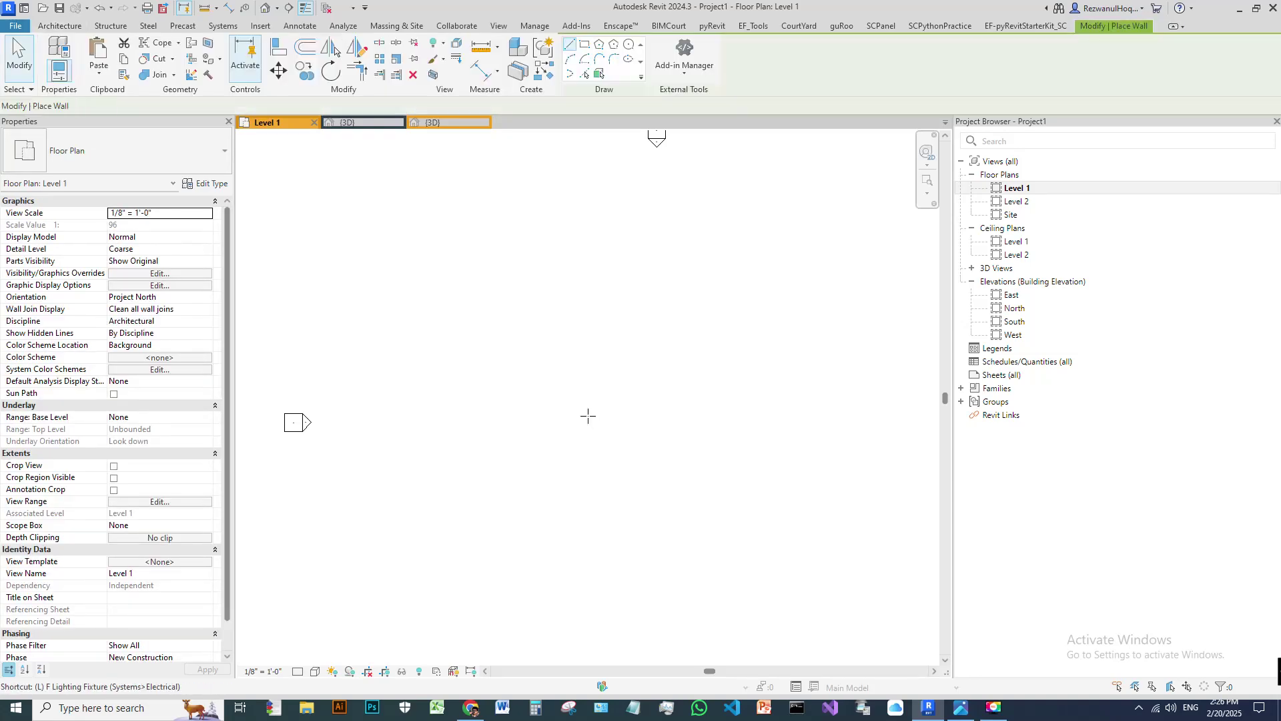
{"action": "left_click", "coordinate": [511, 392]}
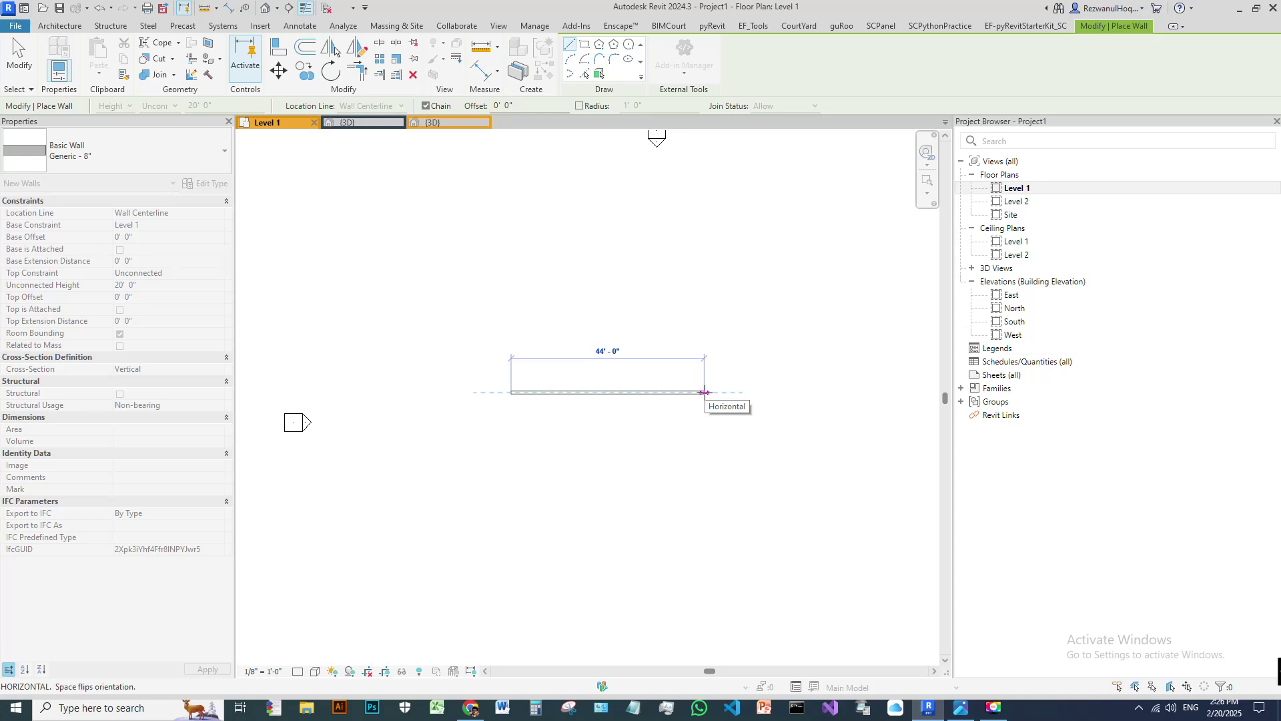
{"action": "type", "text": "20"}
{"action": "key", "text": "Return"}
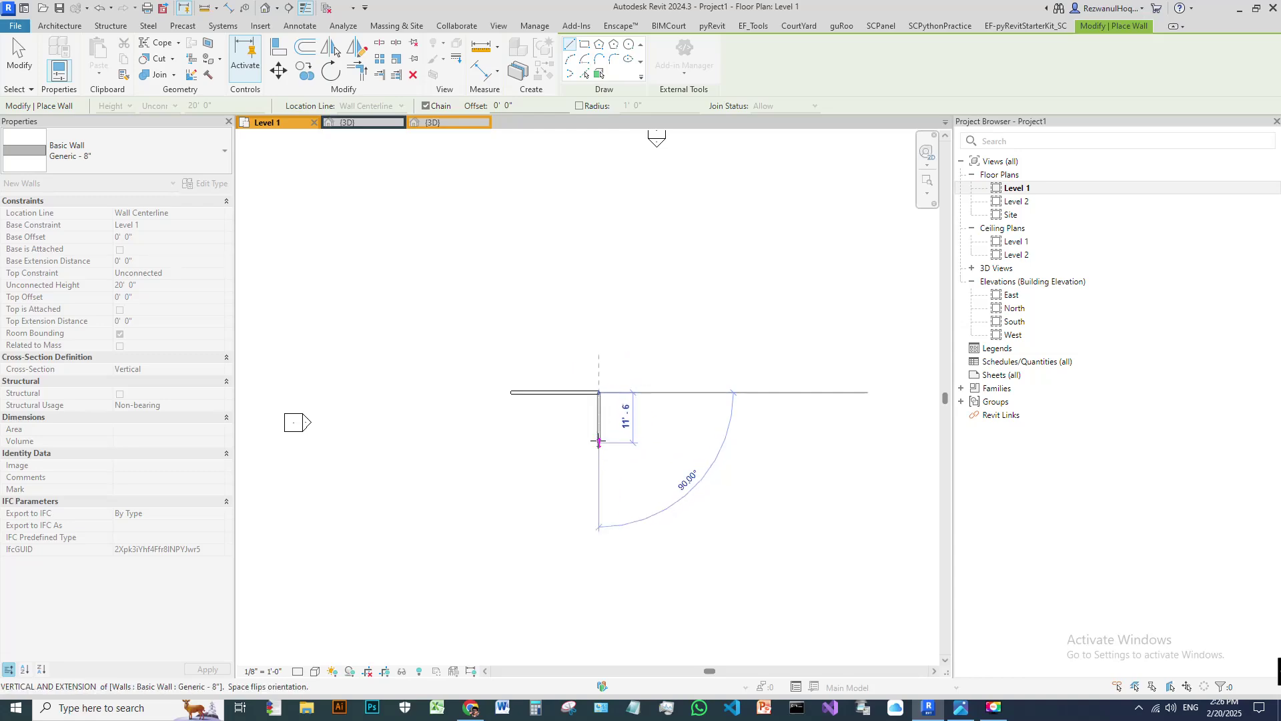
{"action": "key", "text": "Escape"}
{"action": "key", "text": "Escape"}
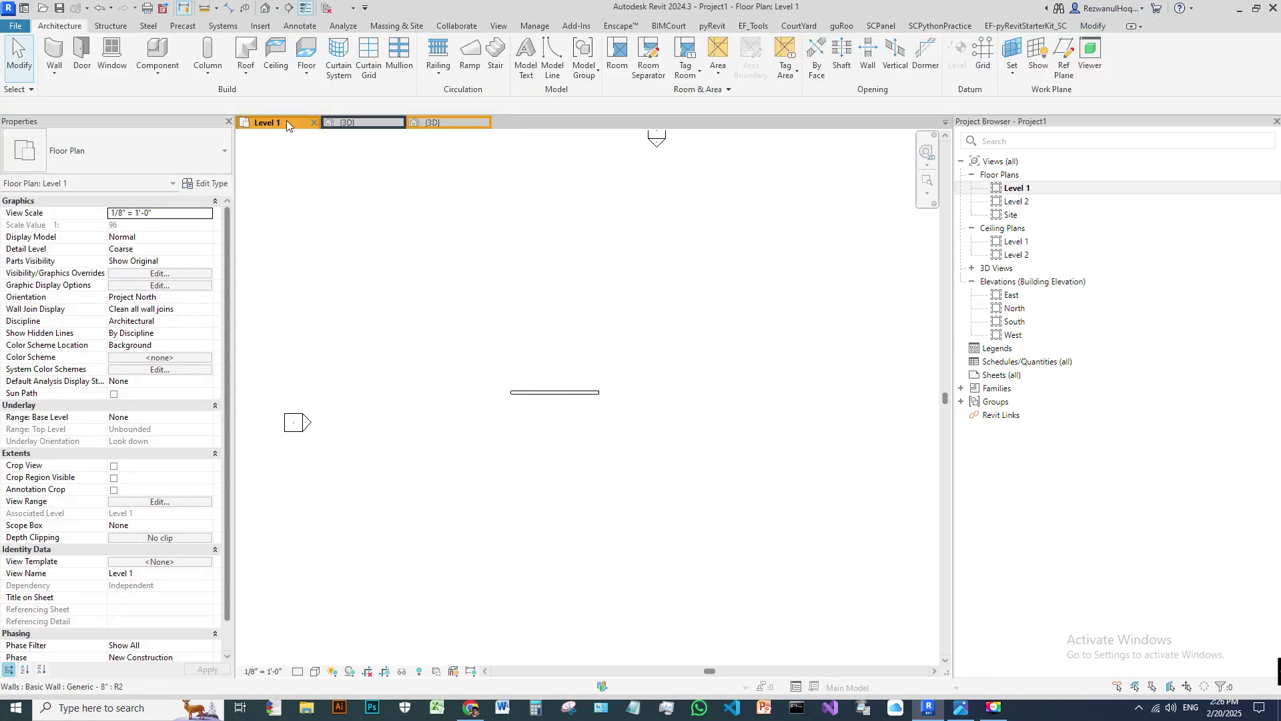
{"action": "left_click", "coordinate": [551, 393]}
{"action": "key", "text": "Delete"}
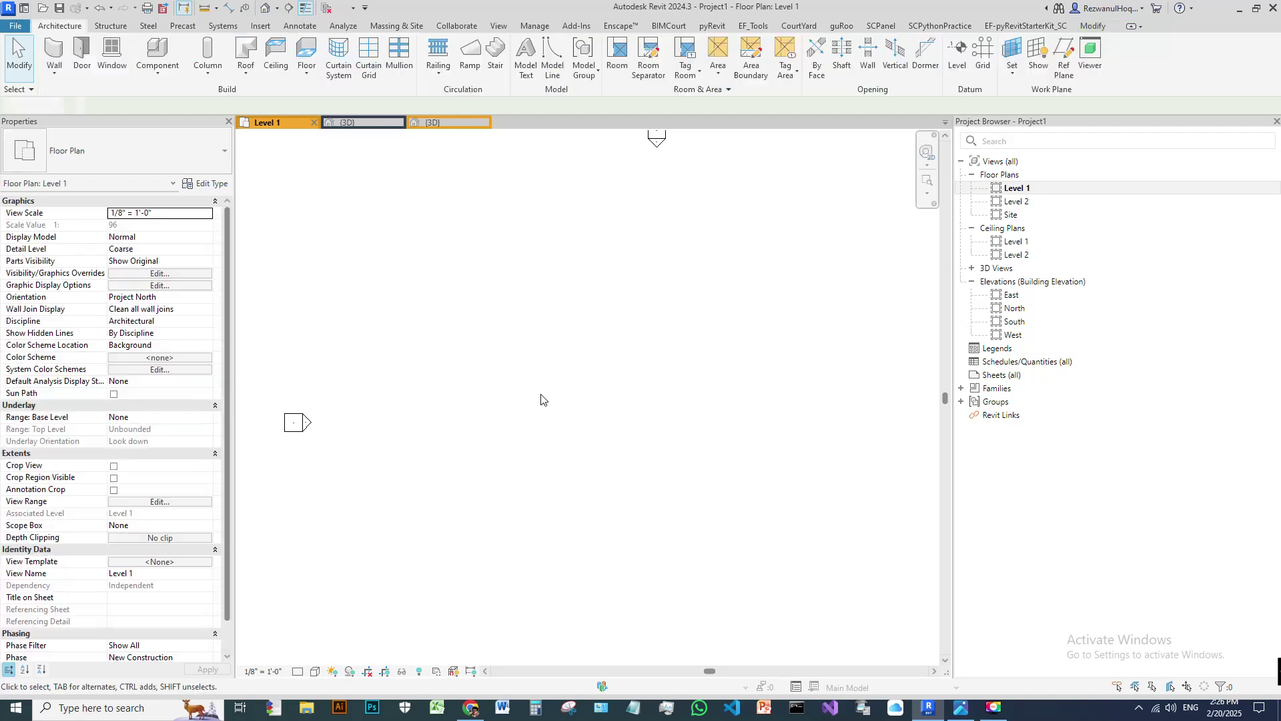
- Switch to the reference image to examine the different wall shapes and openings, and return to Revit
{"action": "left_click", "coordinate": [960, 707]}
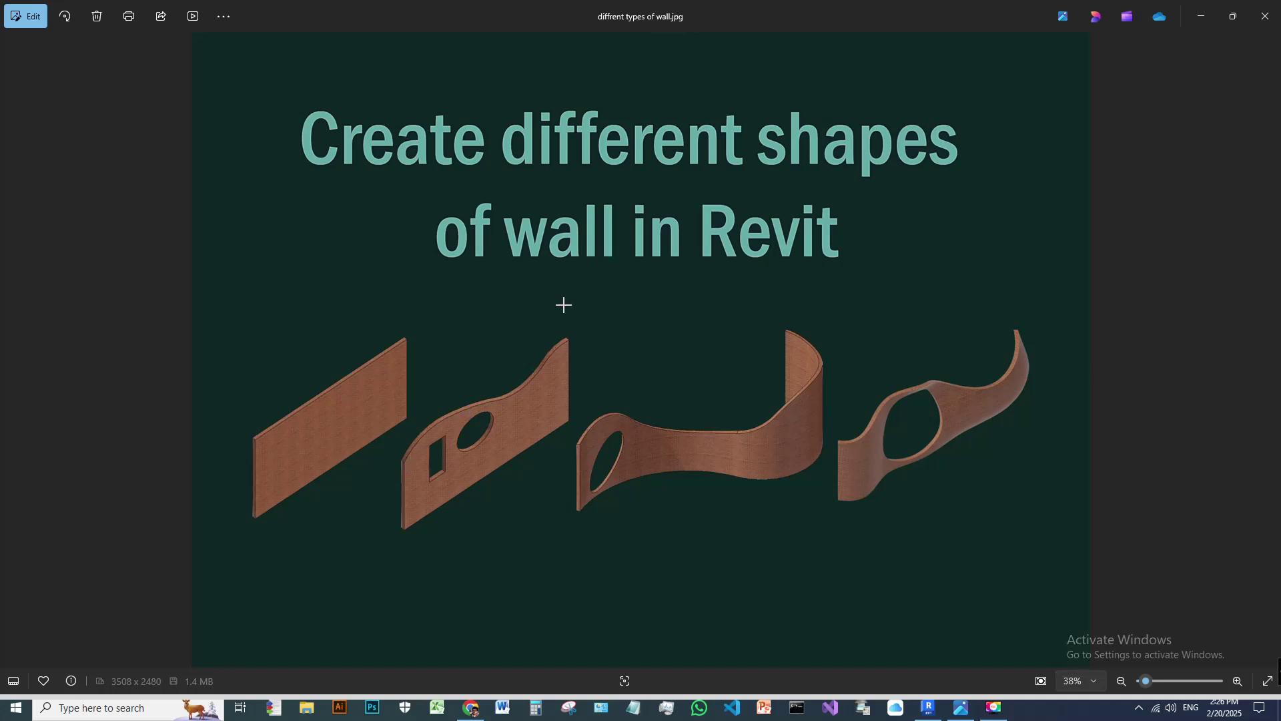
{"action": "left_click_drag", "start_coordinate": [496, 415], "coordinate": [465, 444]}
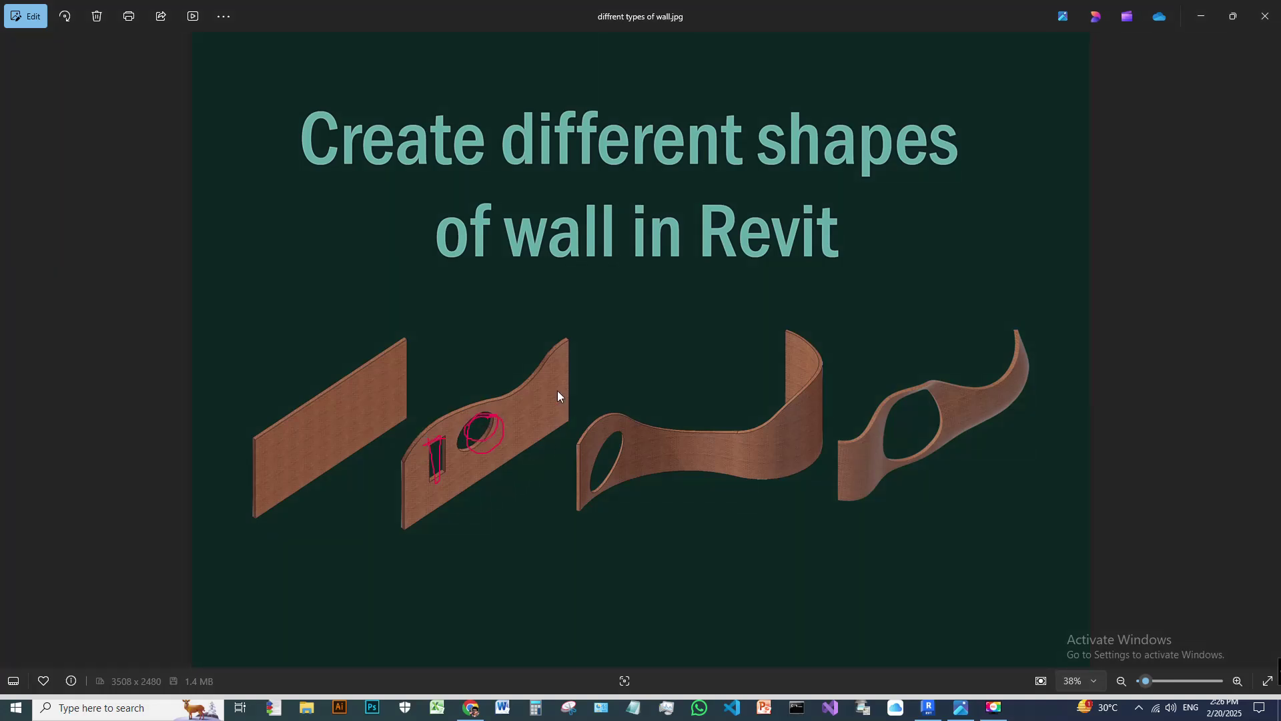
{"action": "left_click", "coordinate": [956, 712]}
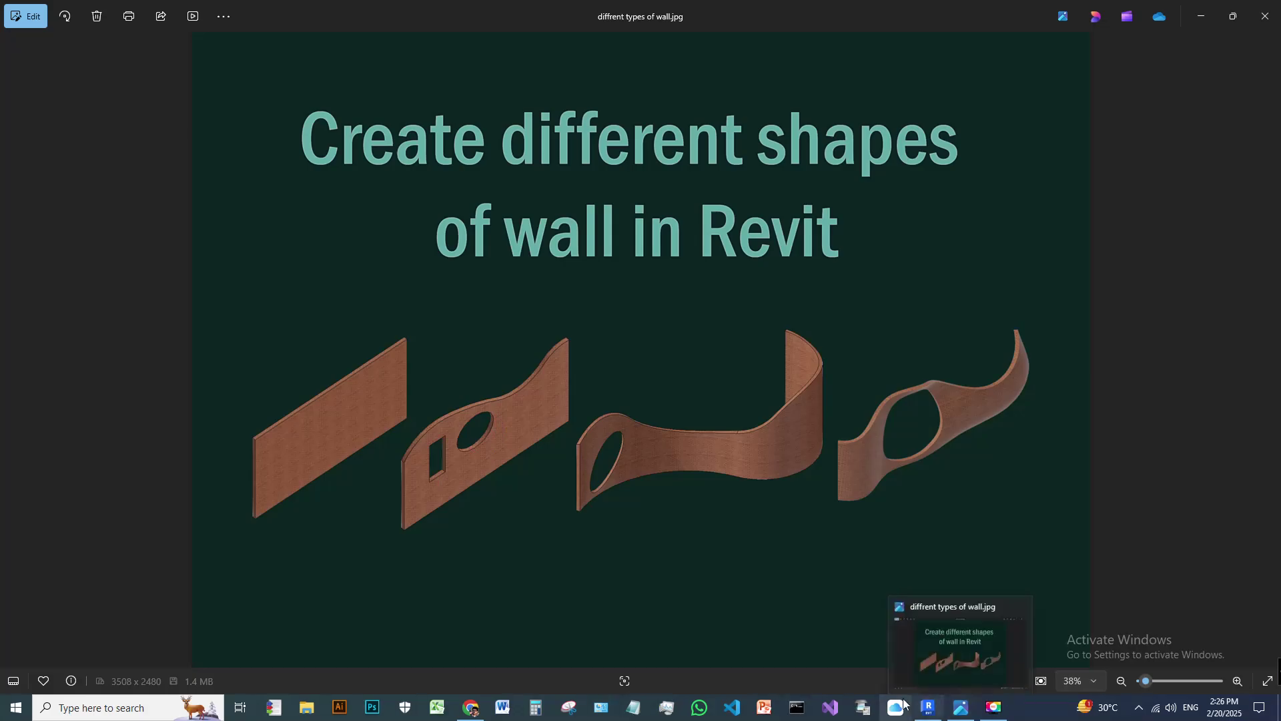
{"action": "left_click", "coordinate": [929, 708]}
- Draw a horizontal Generic - 8" wall about 40 feet long in the middle of the Level 1 floor plan
{"action": "middle_click_drag", "start_coordinate": [613, 385], "coordinate": [516, 397]}
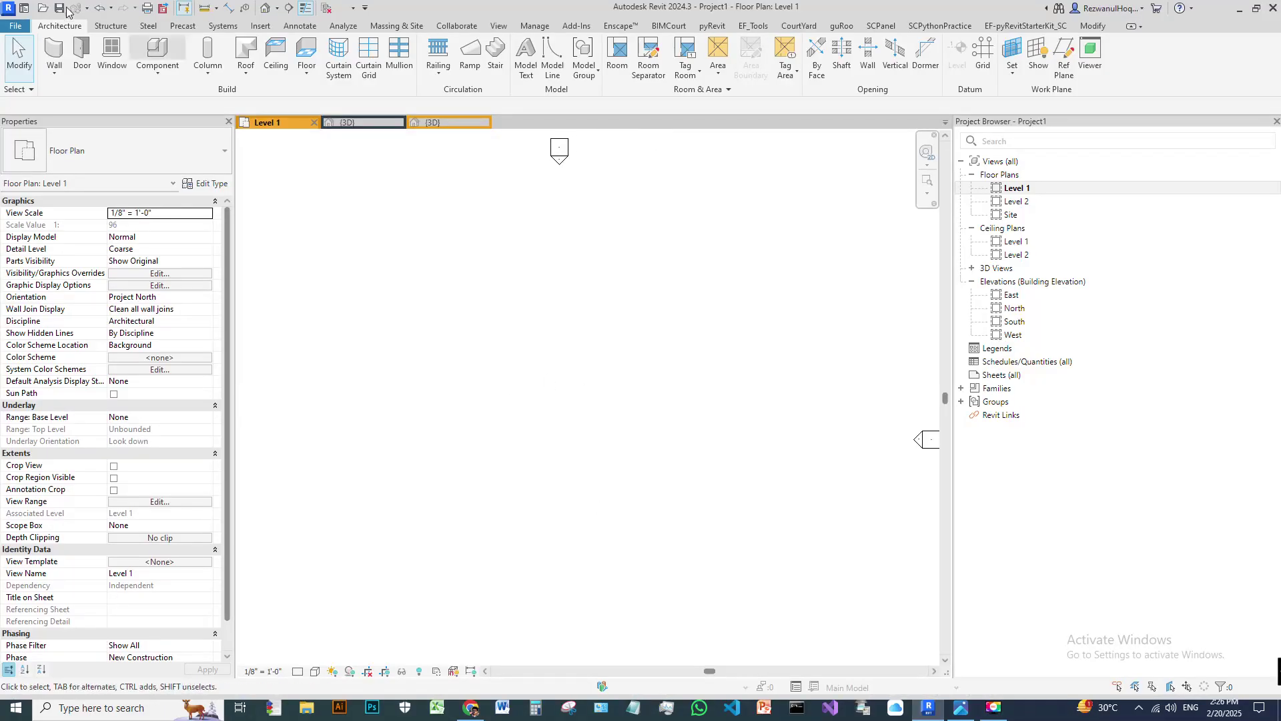
{"action": "key", "text": "w"}
{"action": "key", "text": "a"}
{"action": "left_click", "coordinate": [445, 395]}
{"action": "left_click", "coordinate": [621, 395]}
{"action": "key", "text": "Escape"}
{"action": "key", "text": "Escape"}
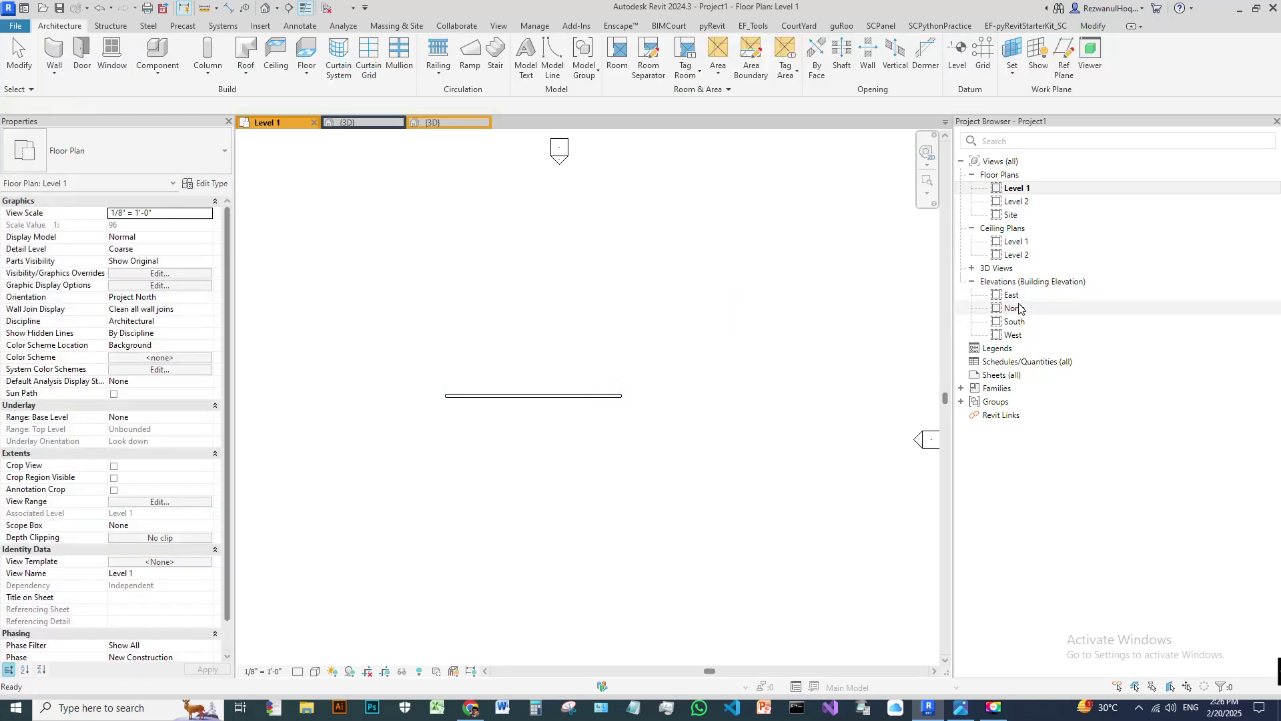
- Open the North elevation and begin editing the wall's profile
{"action": "double_click", "coordinate": [1015, 307]}
{"action": "scroll", "coordinate": [627, 388], "scroll_direction": "up", "scroll_amount": 2}
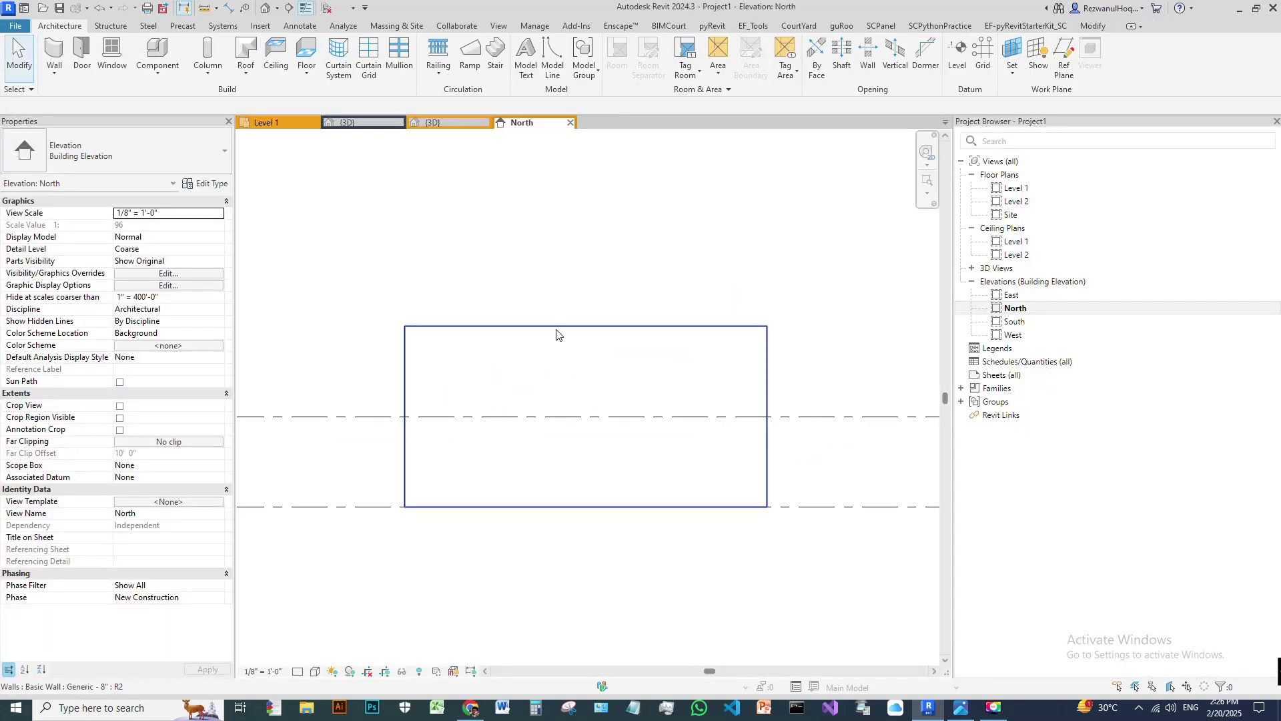
{"action": "left_click", "coordinate": [559, 327]}
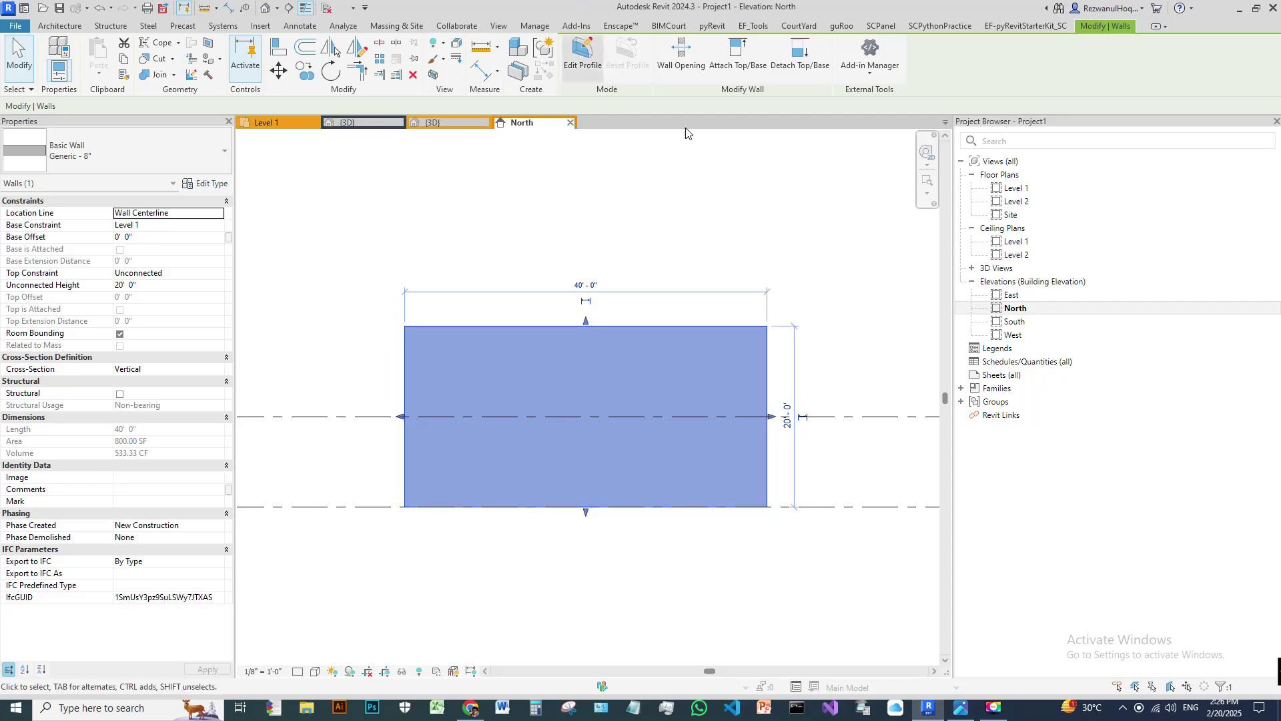
{"action": "left_click", "coordinate": [579, 54]}
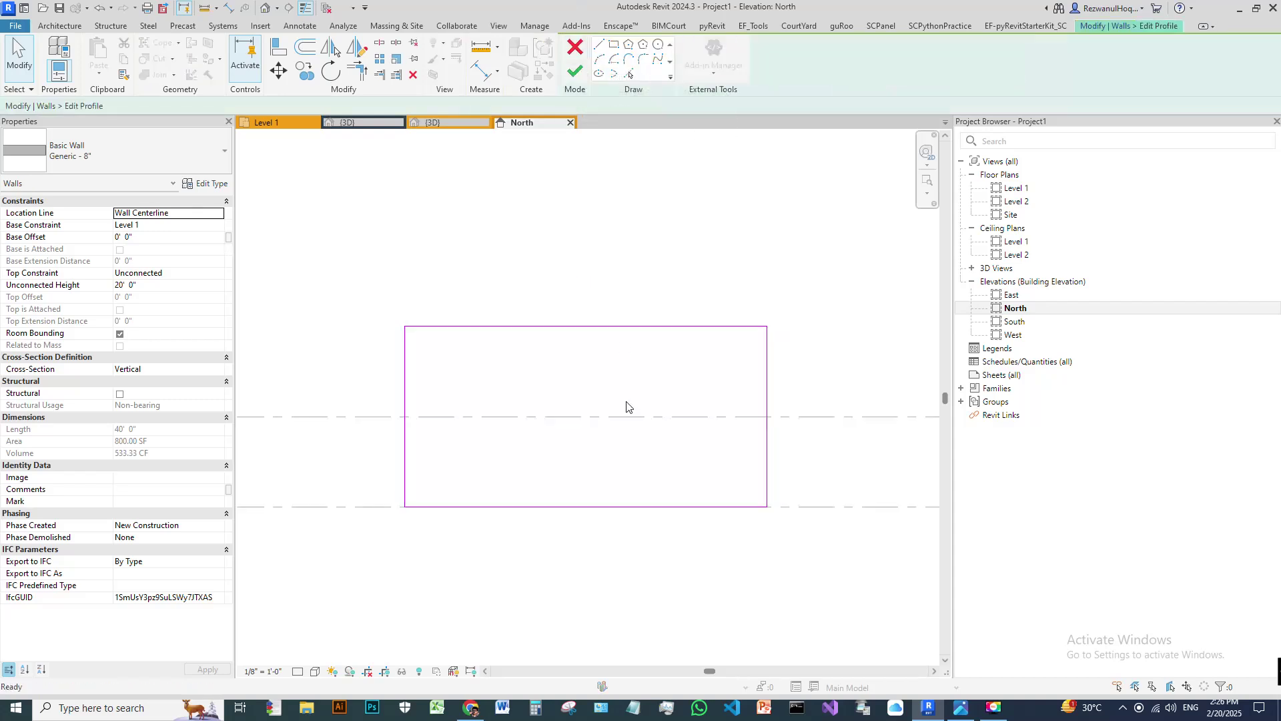
- Sketch a rectangular opening in the upper-left part of the wall profile, about 4 feet from its left and top edges
{"action": "scroll", "coordinate": [563, 431], "scroll_direction": "up", "scroll_amount": 2}
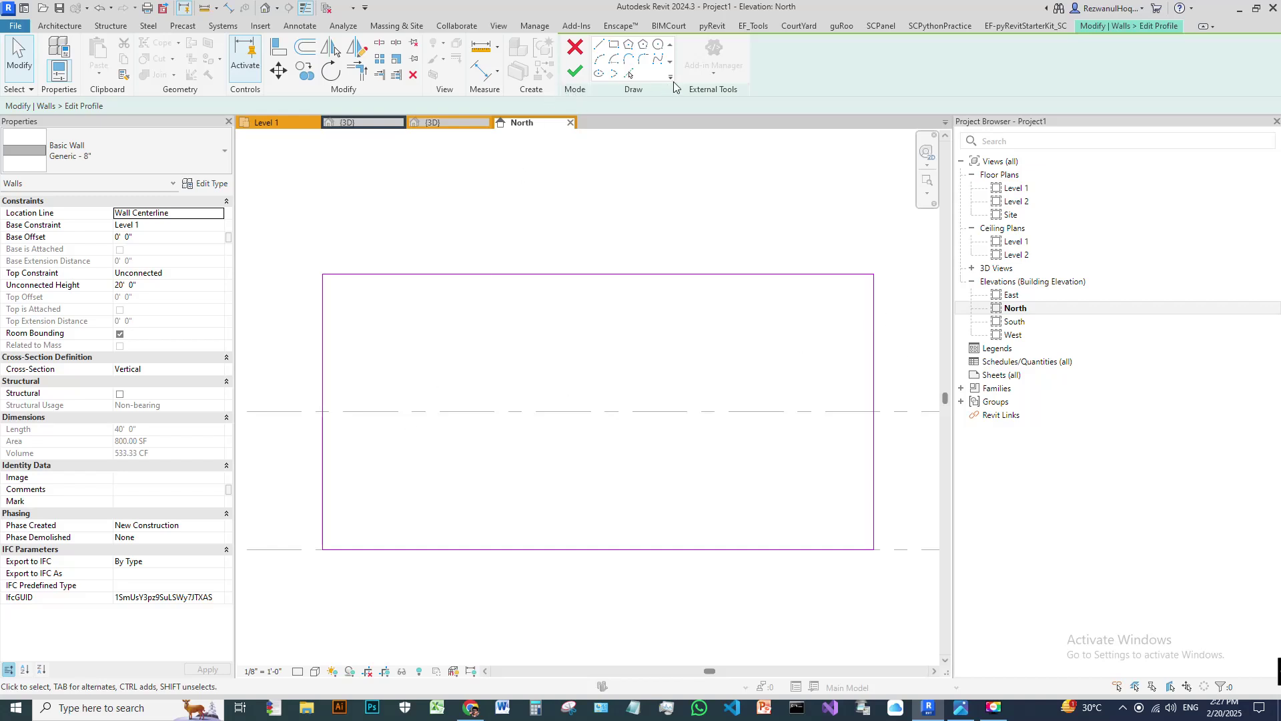
{"action": "left_click", "coordinate": [614, 44]}
{"action": "left_click", "coordinate": [381, 330]}
{"action": "left_click", "coordinate": [477, 392]}
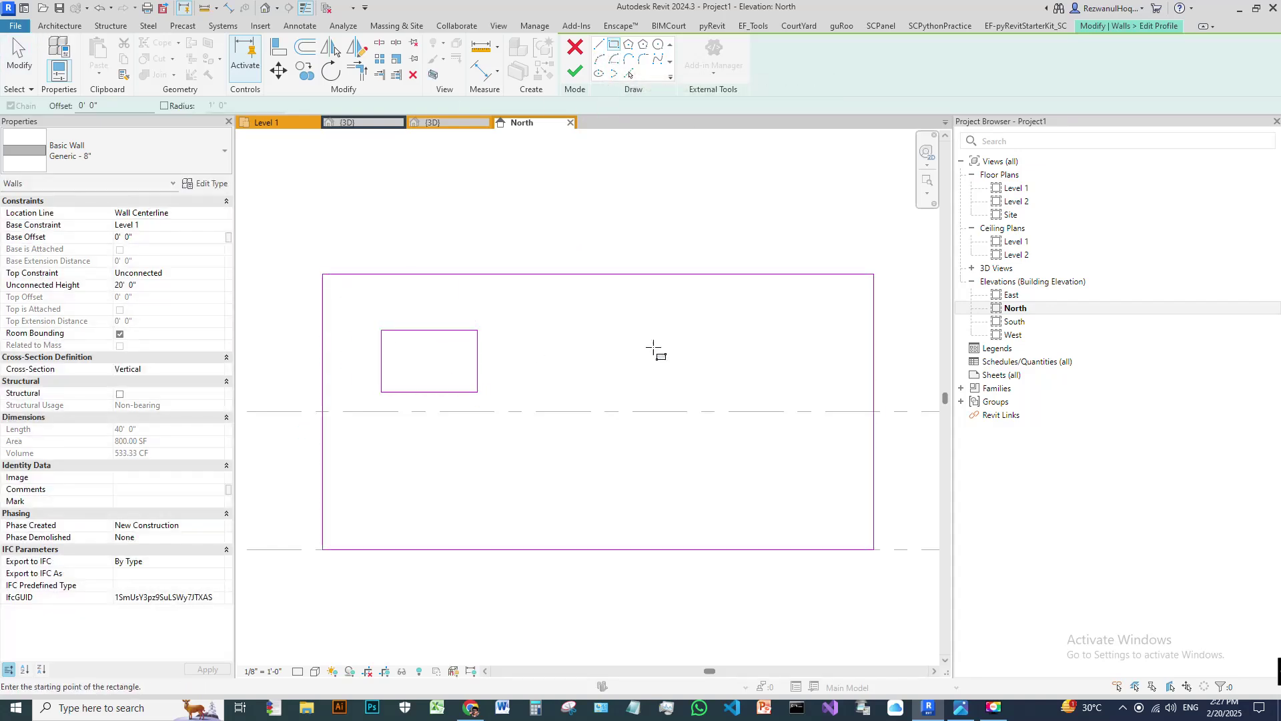
- Sketch a circular opening just right of the rectangle in the upper half of the wall profile
{"action": "left_click", "coordinate": [660, 45]}
{"action": "left_click", "coordinate": [563, 354]}
{"action": "left_click", "coordinate": [592, 318]}
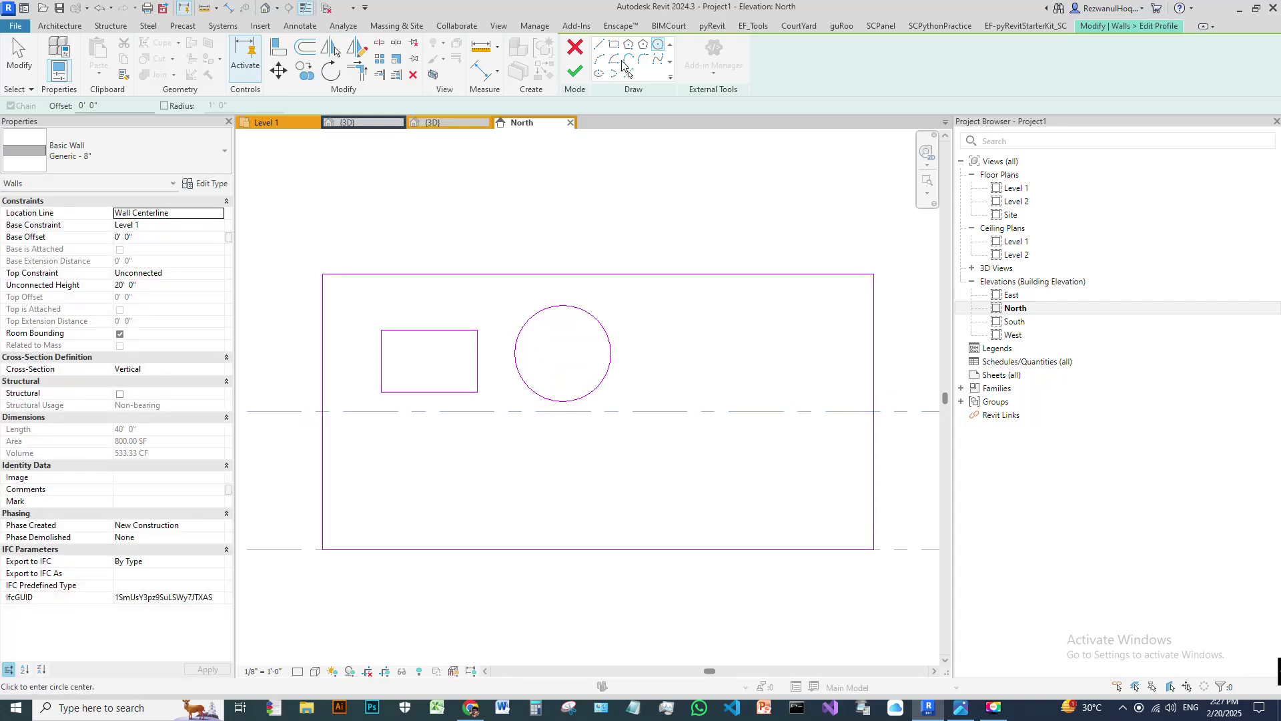
{"action": "key", "text": "Escape"}
{"action": "key", "text": "Escape"}
- Move the rectangle and circle down together, placing the rectangle 3' from the wall's left edge and 3'-6" above its base
{"action": "left_click_drag", "start_coordinate": [343, 238], "coordinate": [654, 512]}
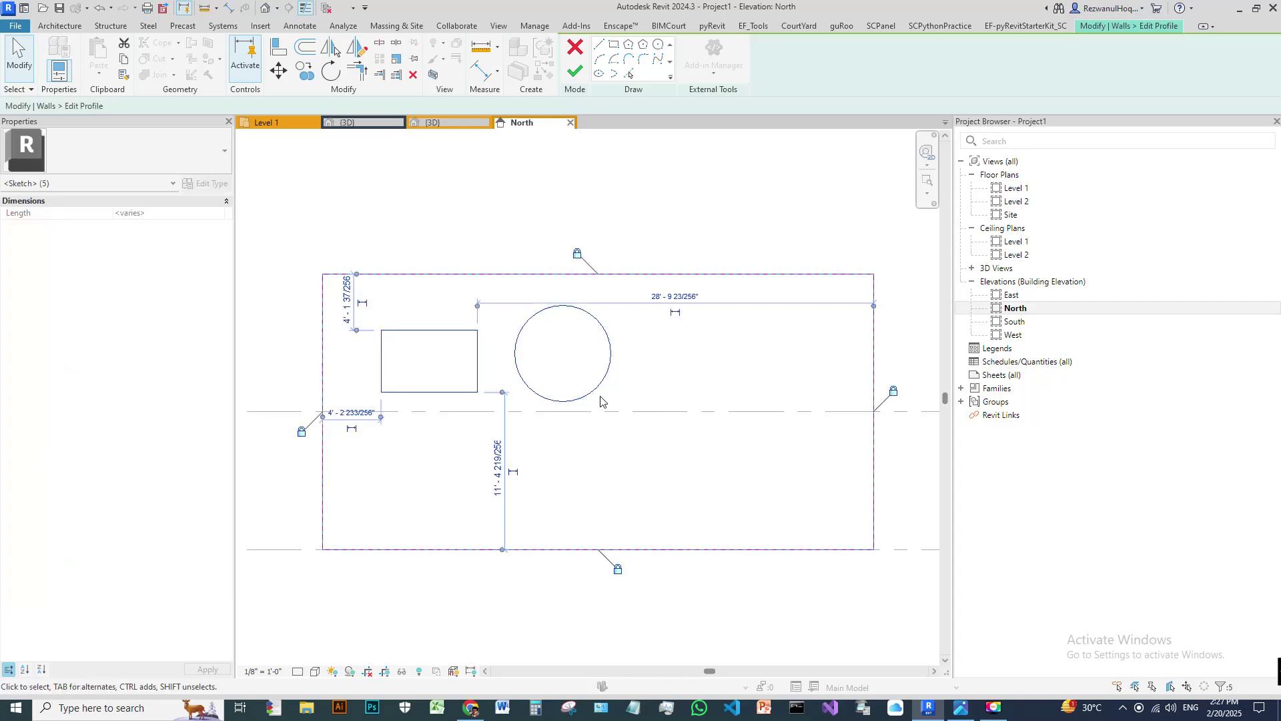
{"action": "left_click_drag", "start_coordinate": [598, 388], "coordinate": [582, 497], "text": "ctrl"}
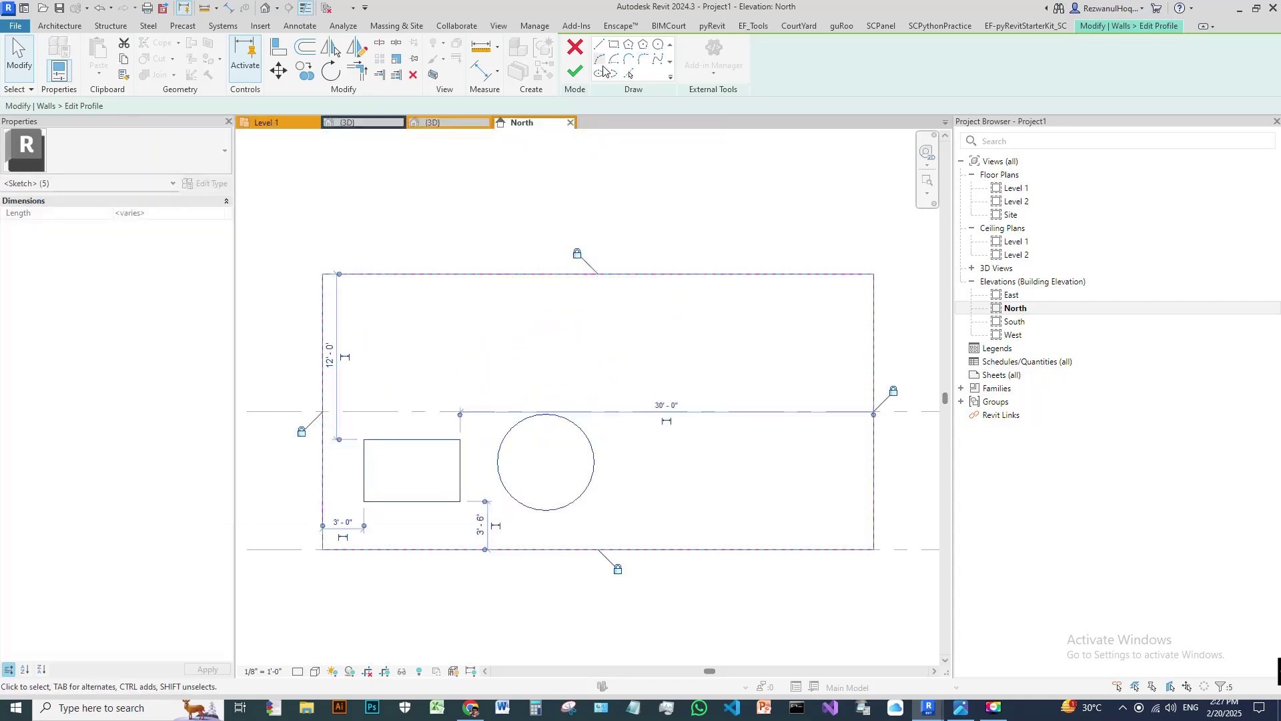
{"action": "key", "text": "Escape"}
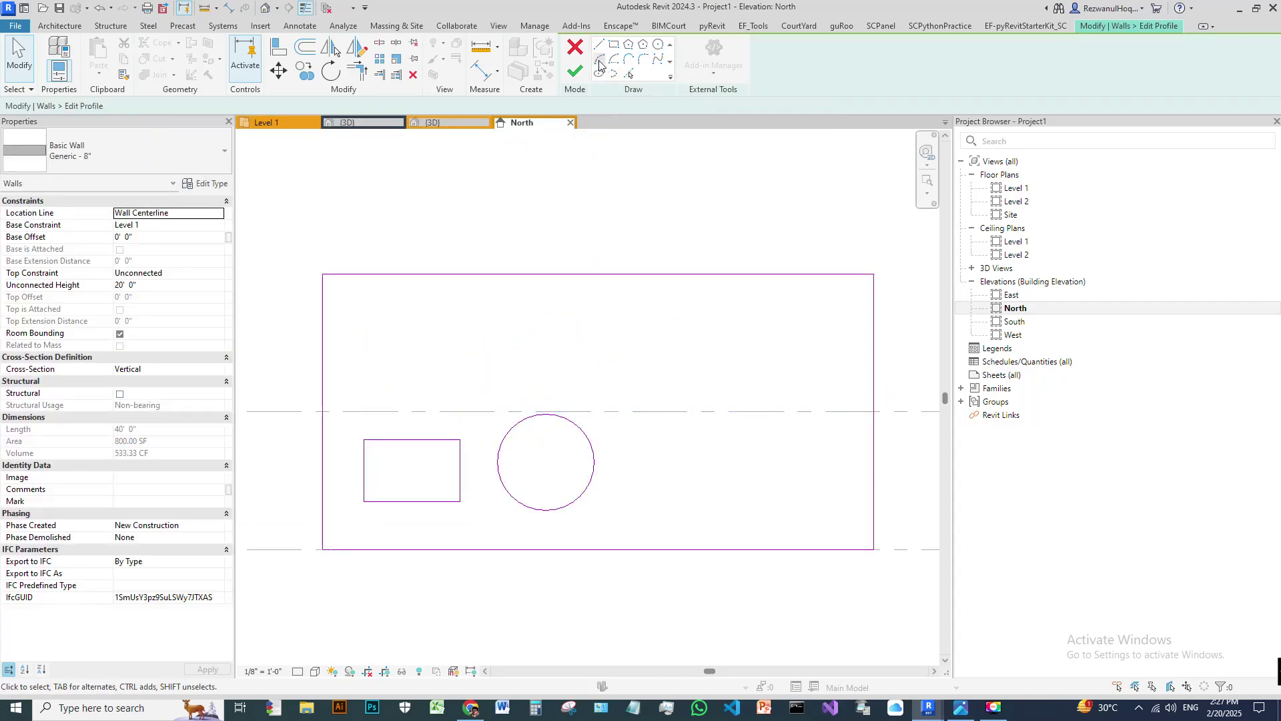
- Sketch a short start-end-radius arc in the upper-right part of the wall profile, right of and above the circle
{"action": "left_click", "coordinate": [599, 58]}
{"action": "left_click", "coordinate": [639, 342]}
{"action": "left_click", "coordinate": [686, 365]}
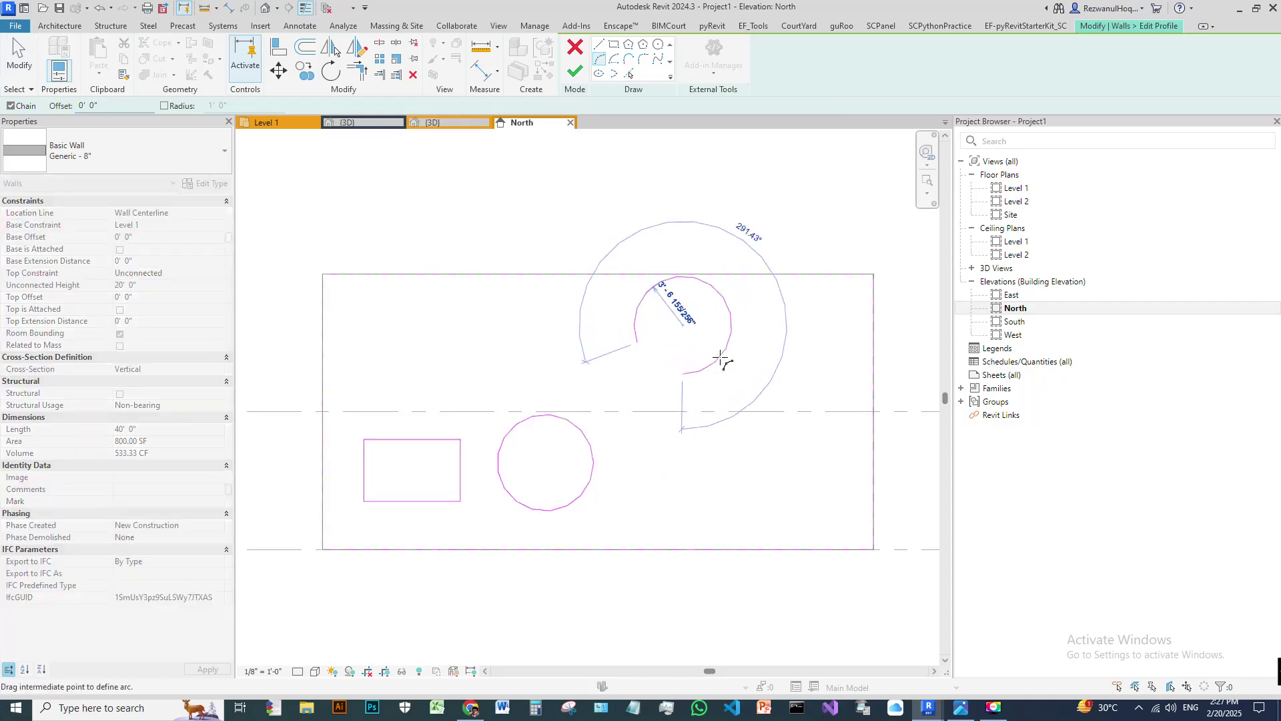
{"action": "left_click", "coordinate": [673, 355]}
{"action": "key", "text": "Escape"}
{"action": "key", "text": "Escape"}
{"action": "left_click", "coordinate": [630, 62]}
{"action": "left_click", "coordinate": [627, 59]}
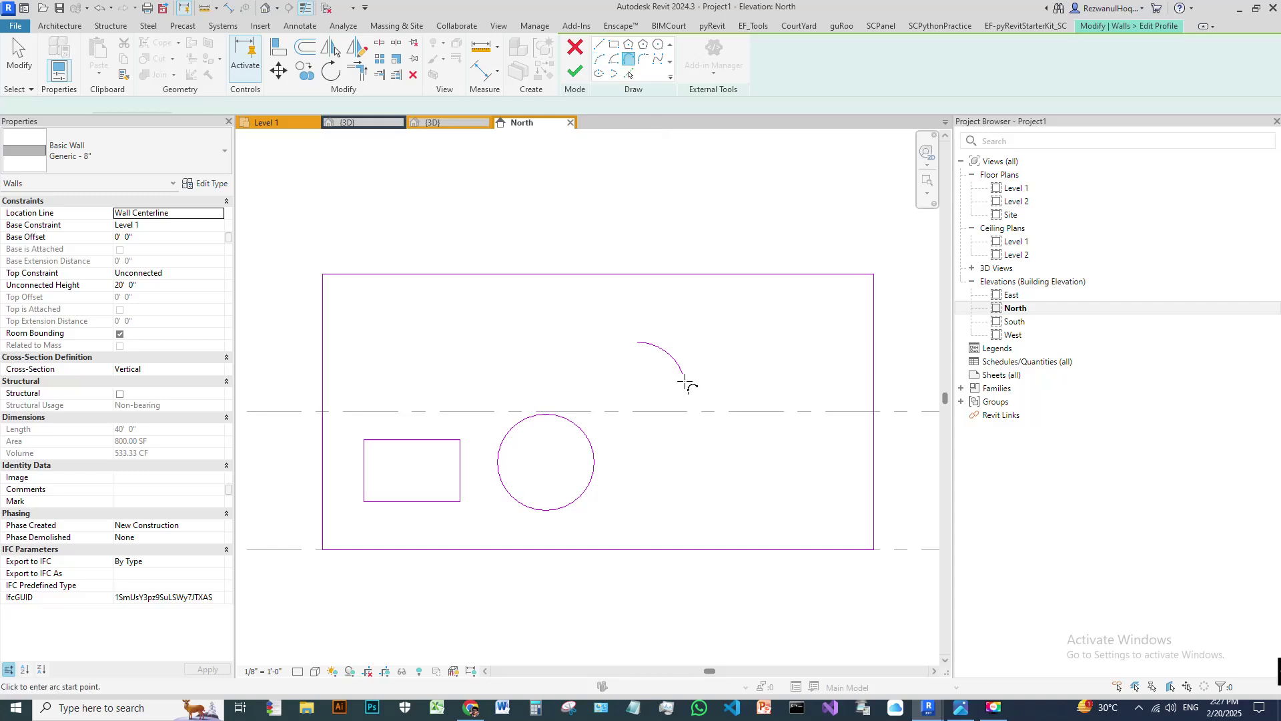
{"action": "key", "text": "Escape"}
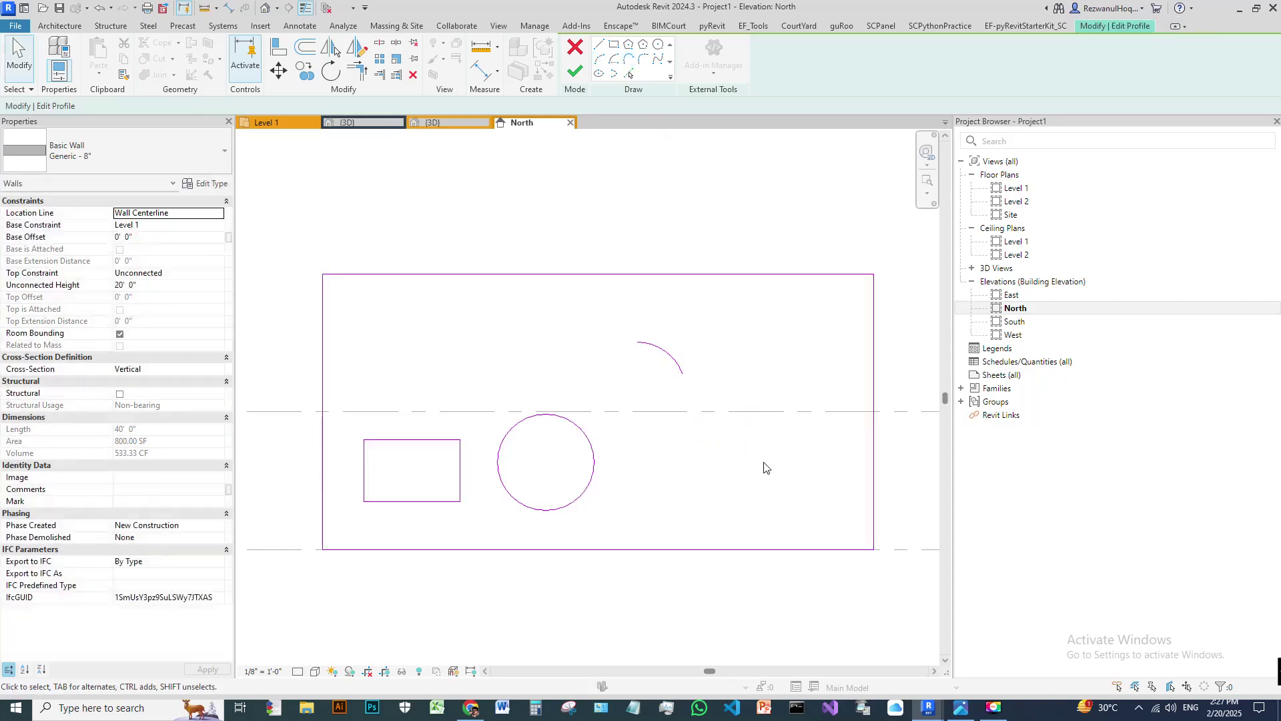
- Chain tangent end arcs from the short arc's lower end back to its start to form a closed, free-form curved opening
{"action": "left_click", "coordinate": [628, 59]}
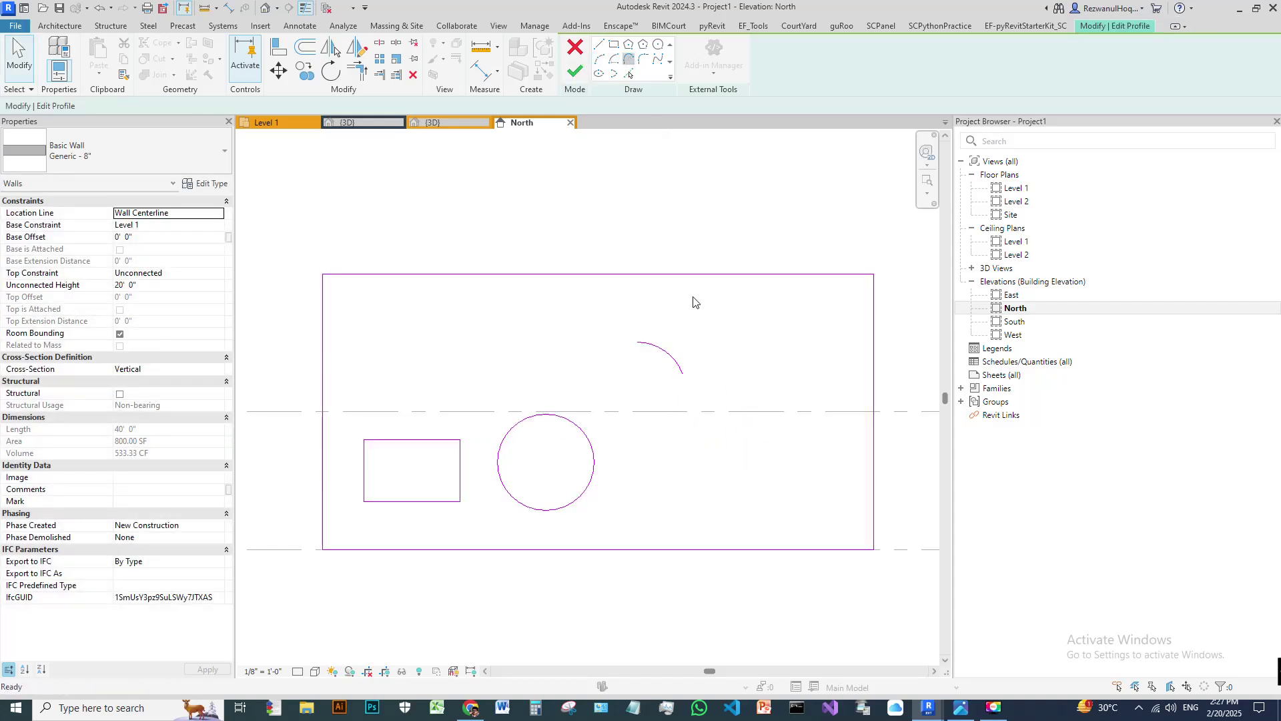
{"action": "left_click", "coordinate": [682, 374]}
{"action": "left_click", "coordinate": [732, 386]}
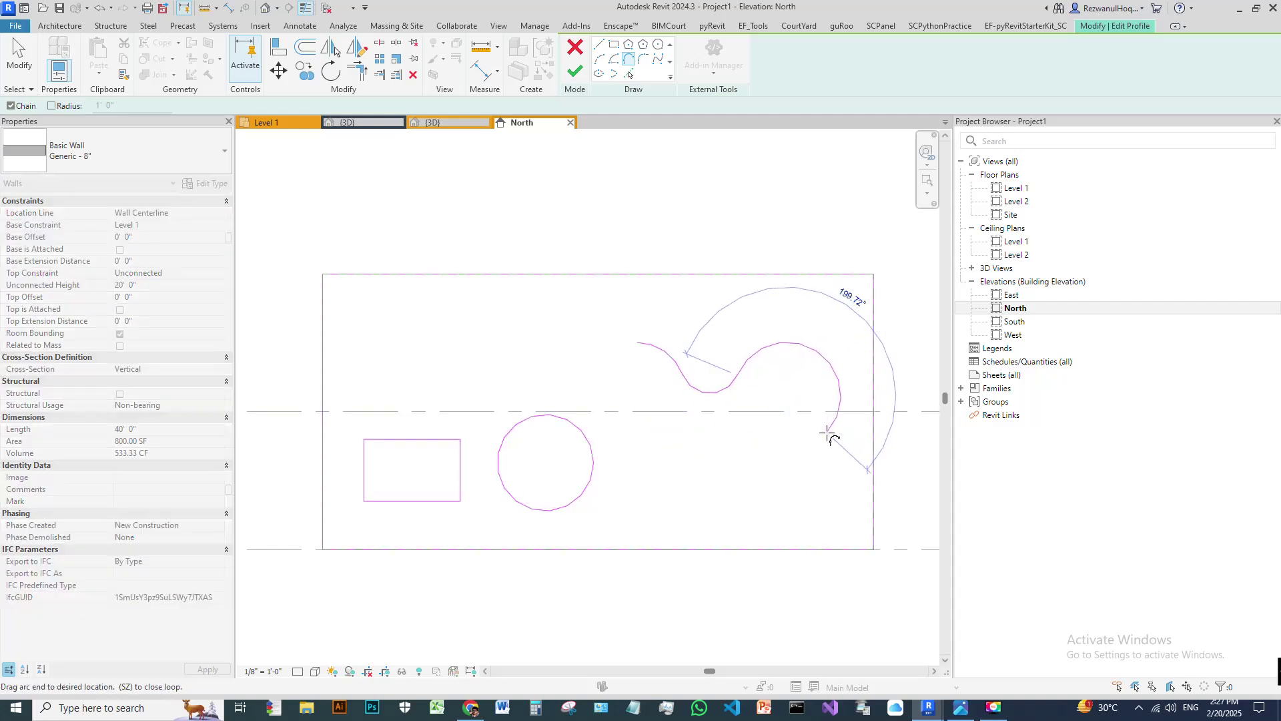
{"action": "left_click", "coordinate": [706, 496]}
{"action": "left_click", "coordinate": [532, 371]}
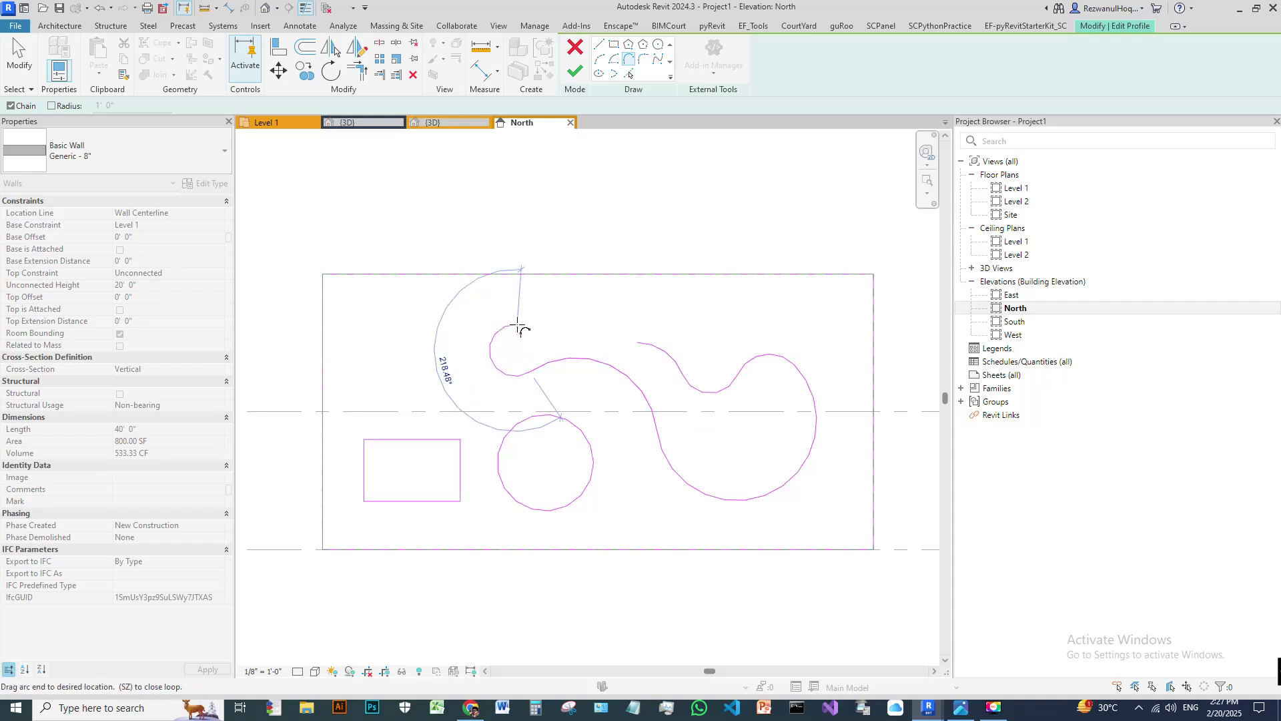
{"action": "left_click", "coordinate": [509, 341]}
{"action": "left_click", "coordinate": [637, 342]}
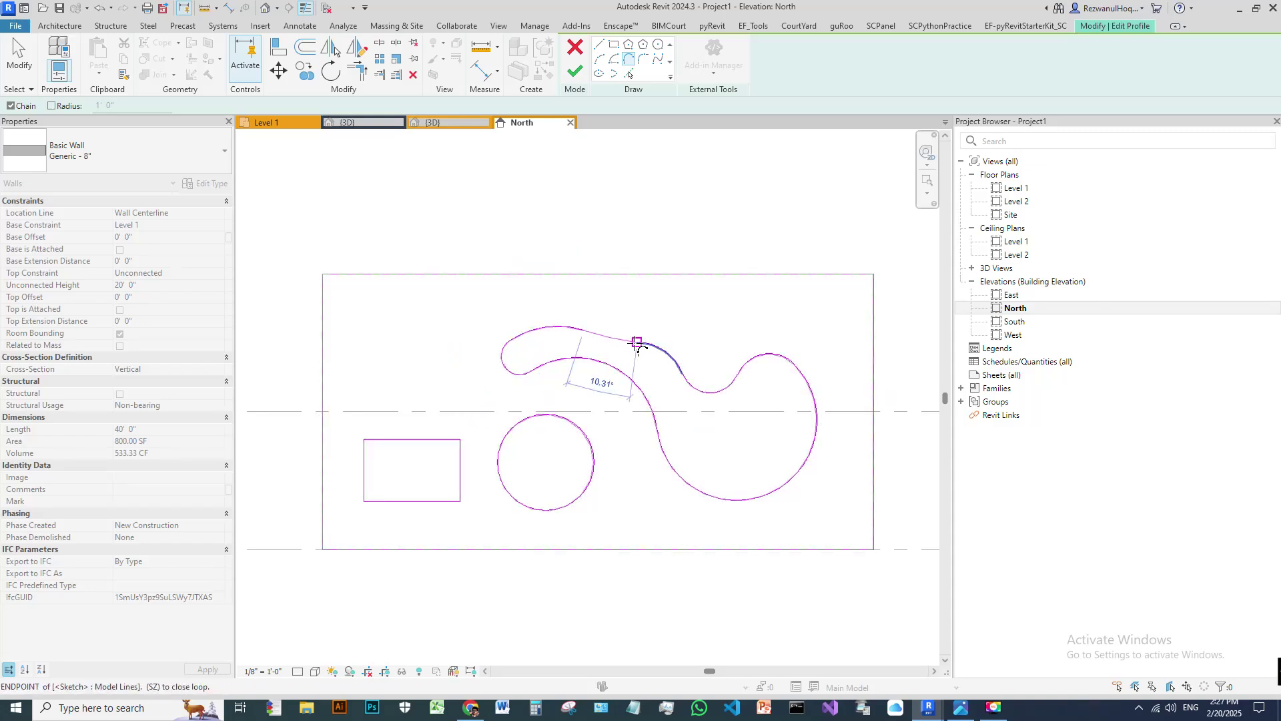
{"action": "key", "text": "Escape"}
- Sketch a wavy curve of connected tangent arcs across the wall's upper part, above the openings and extending past both side edges
{"action": "scroll", "coordinate": [560, 395], "scroll_direction": "down", "scroll_amount": 2}
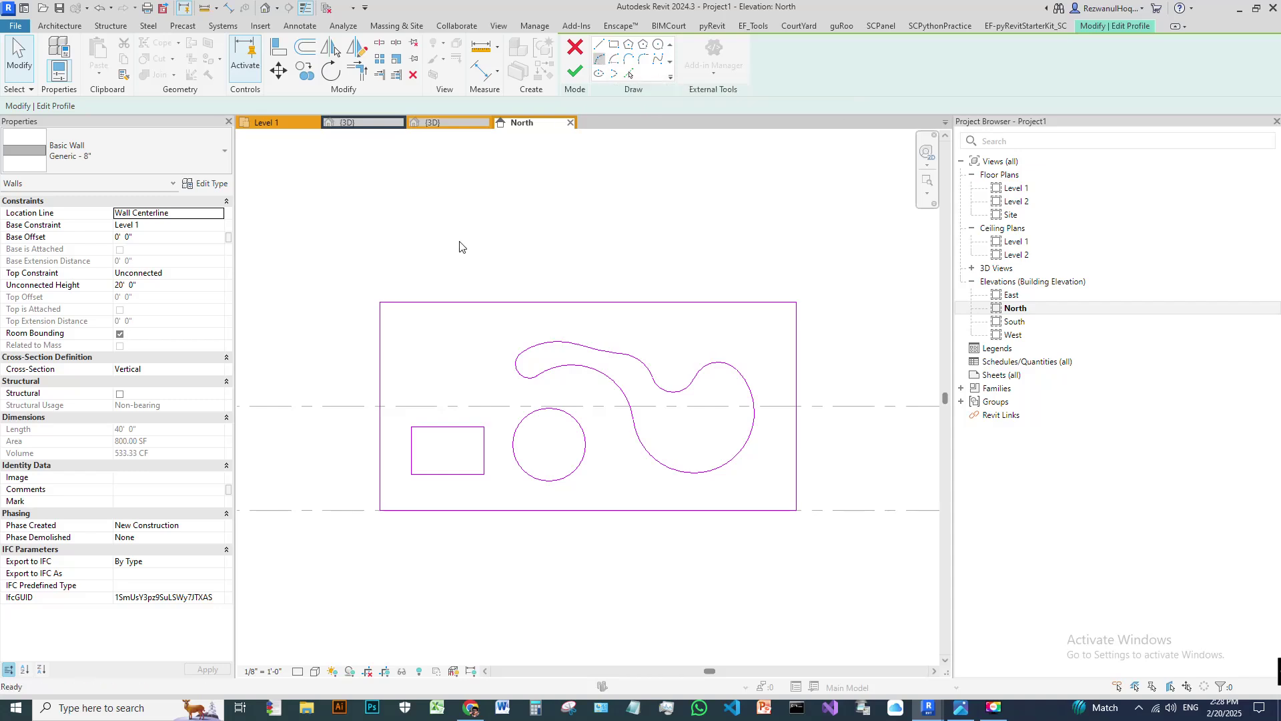
{"action": "left_click", "coordinate": [363, 348]}
{"action": "left_click", "coordinate": [444, 318]}
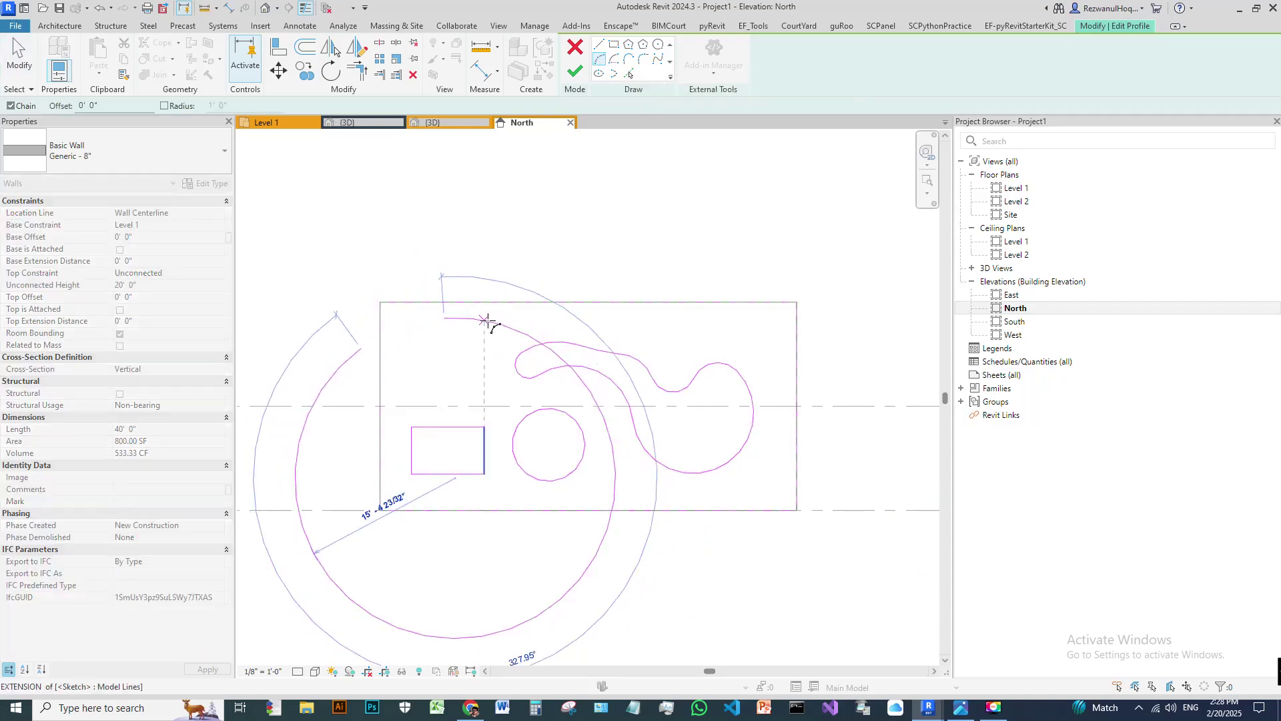
{"action": "left_click", "coordinate": [417, 316]}
{"action": "left_click", "coordinate": [444, 316]}
{"action": "left_click", "coordinate": [713, 337]}
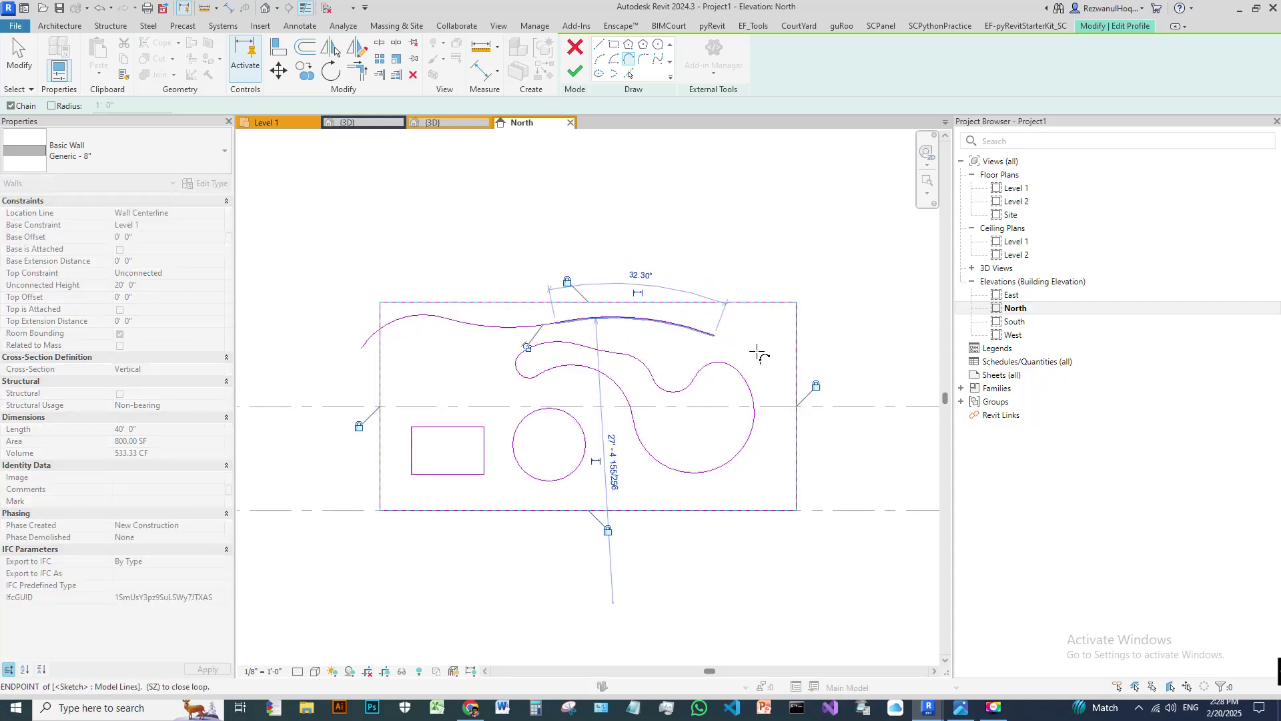
{"action": "left_click", "coordinate": [830, 367]}
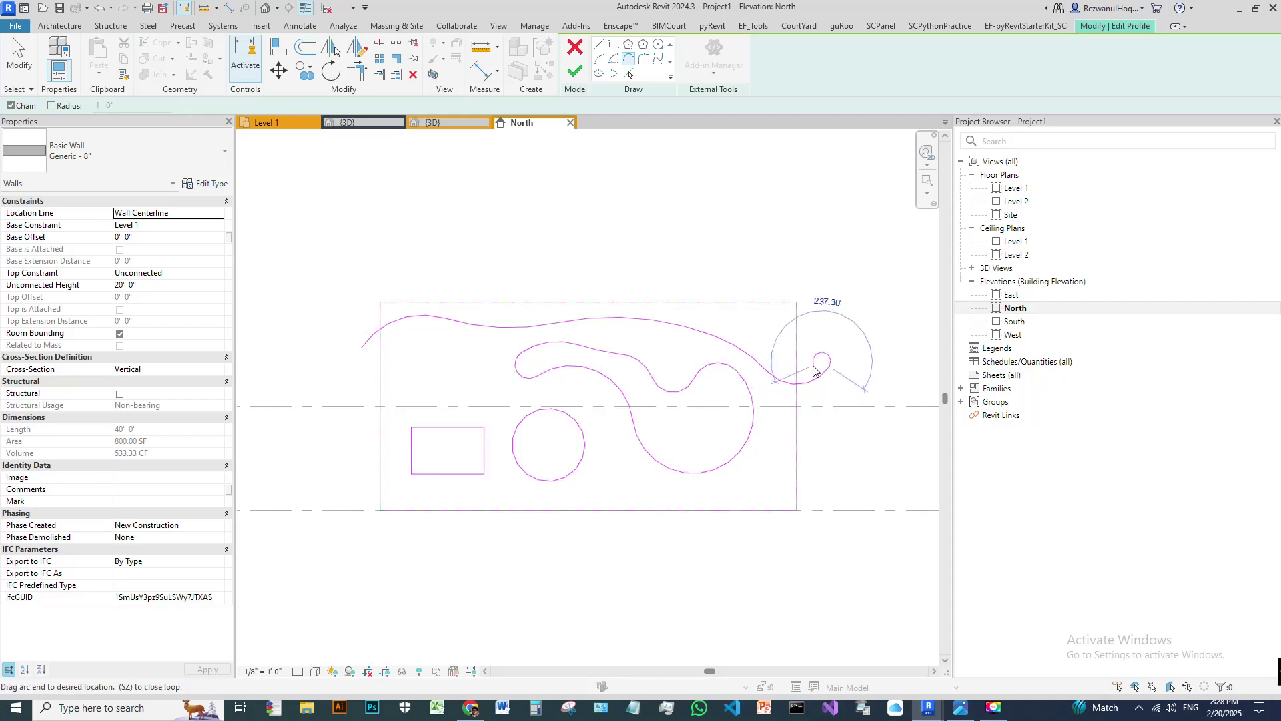
{"action": "key", "text": "Escape"}
{"action": "key", "text": "Escape"}
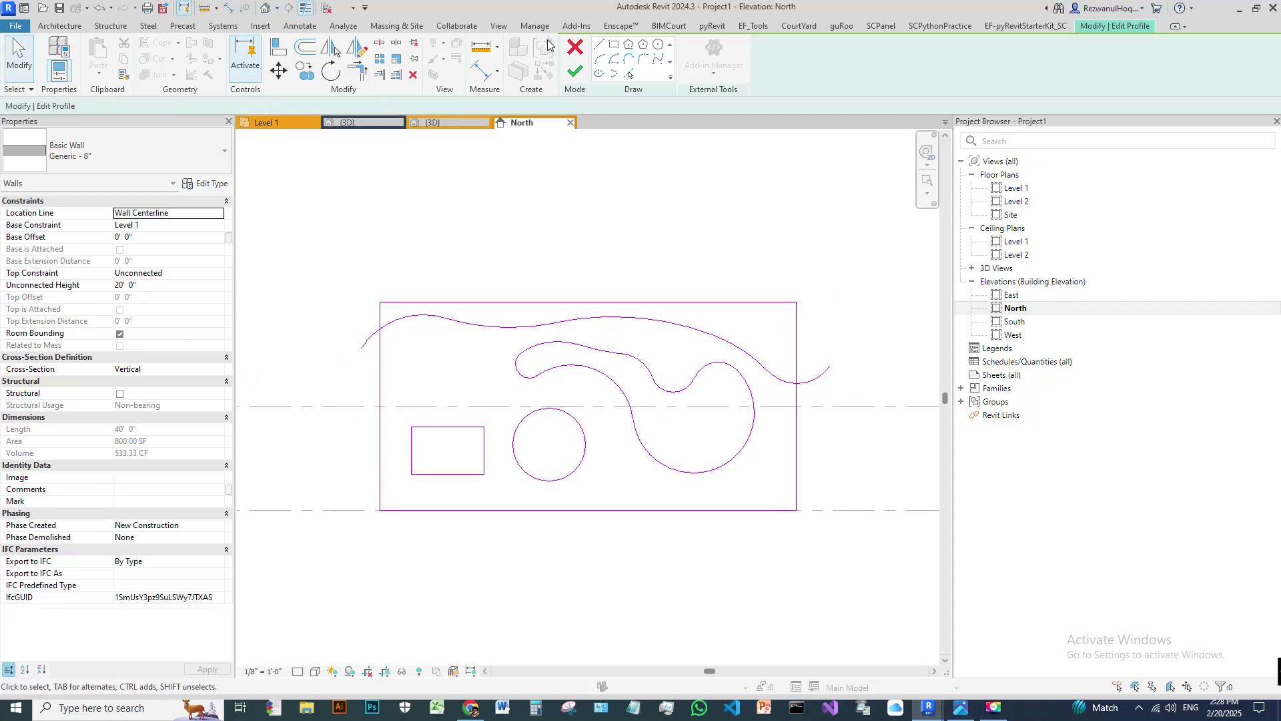
- Connect the wavy curve's two ends with three straight lines running up and over the wall's top edge
{"action": "left_click", "coordinate": [598, 46]}
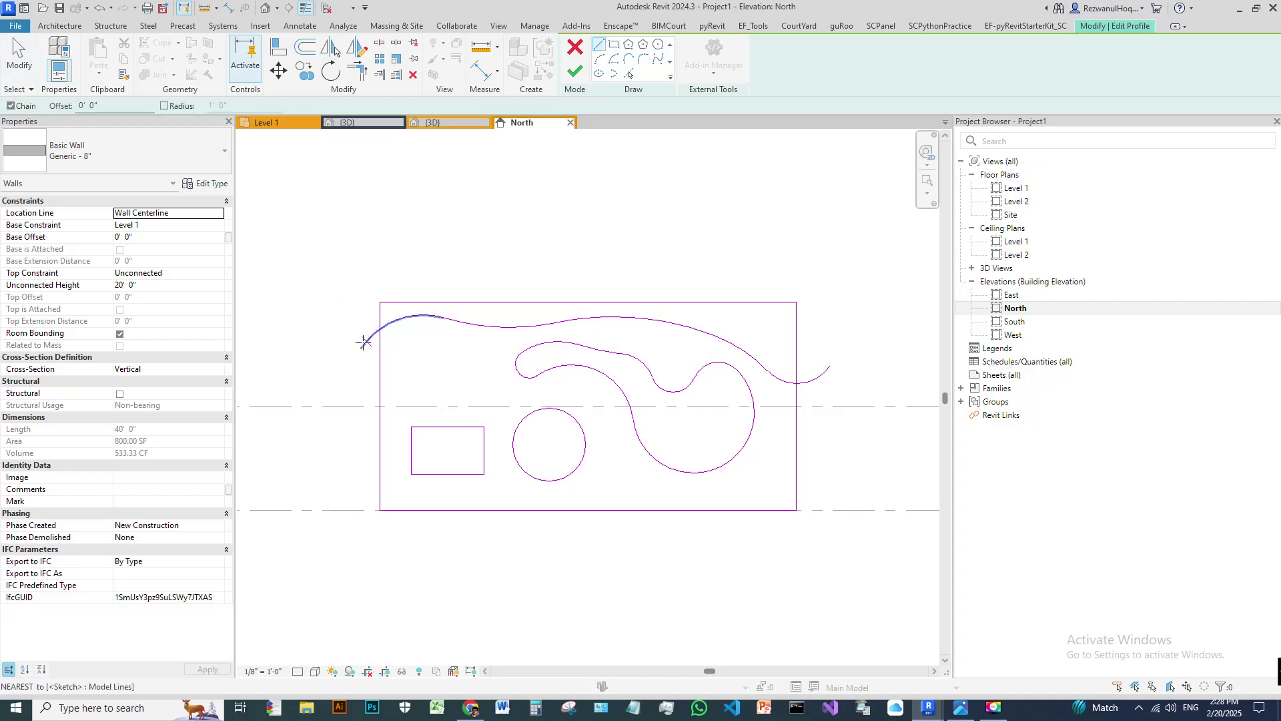
{"action": "left_click", "coordinate": [361, 348]}
{"action": "left_click", "coordinate": [368, 249]}
{"action": "left_click", "coordinate": [825, 273]}
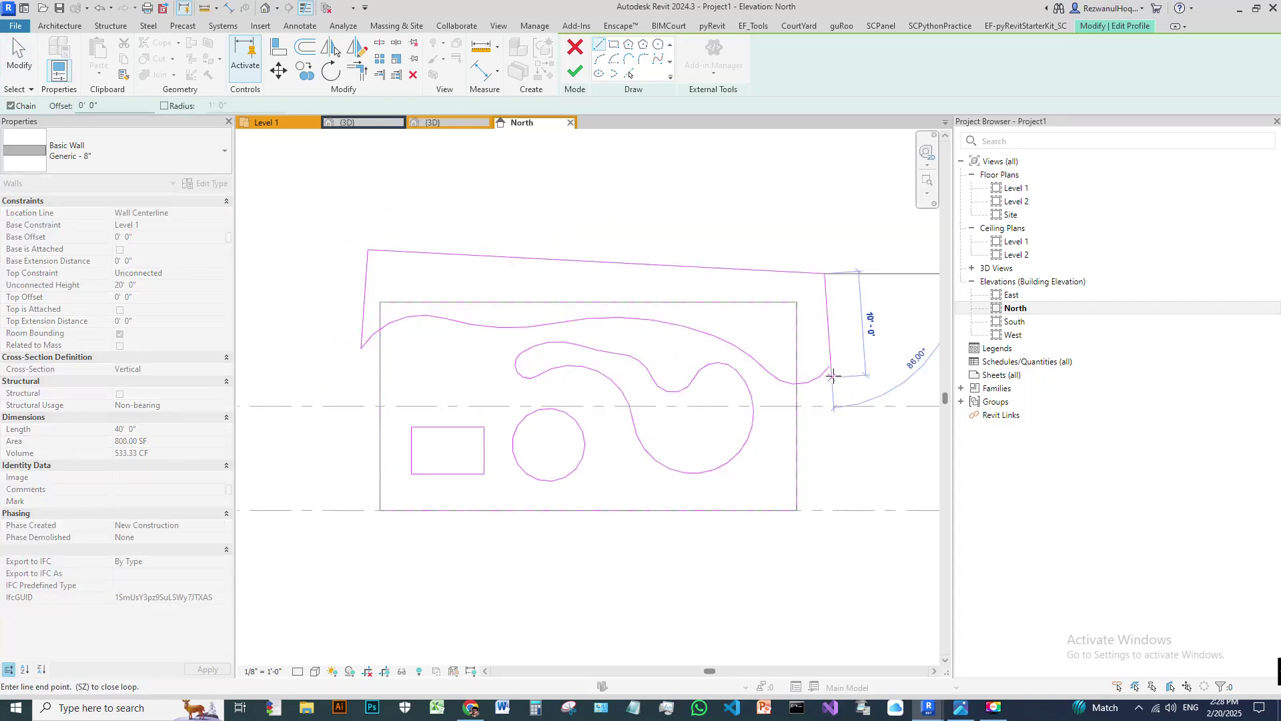
{"action": "left_click", "coordinate": [826, 367]}
{"action": "key", "text": "Escape"}
{"action": "key", "text": "Escape"}
{"action": "scroll", "coordinate": [835, 385], "scroll_direction": "down", "scroll_amount": 2}
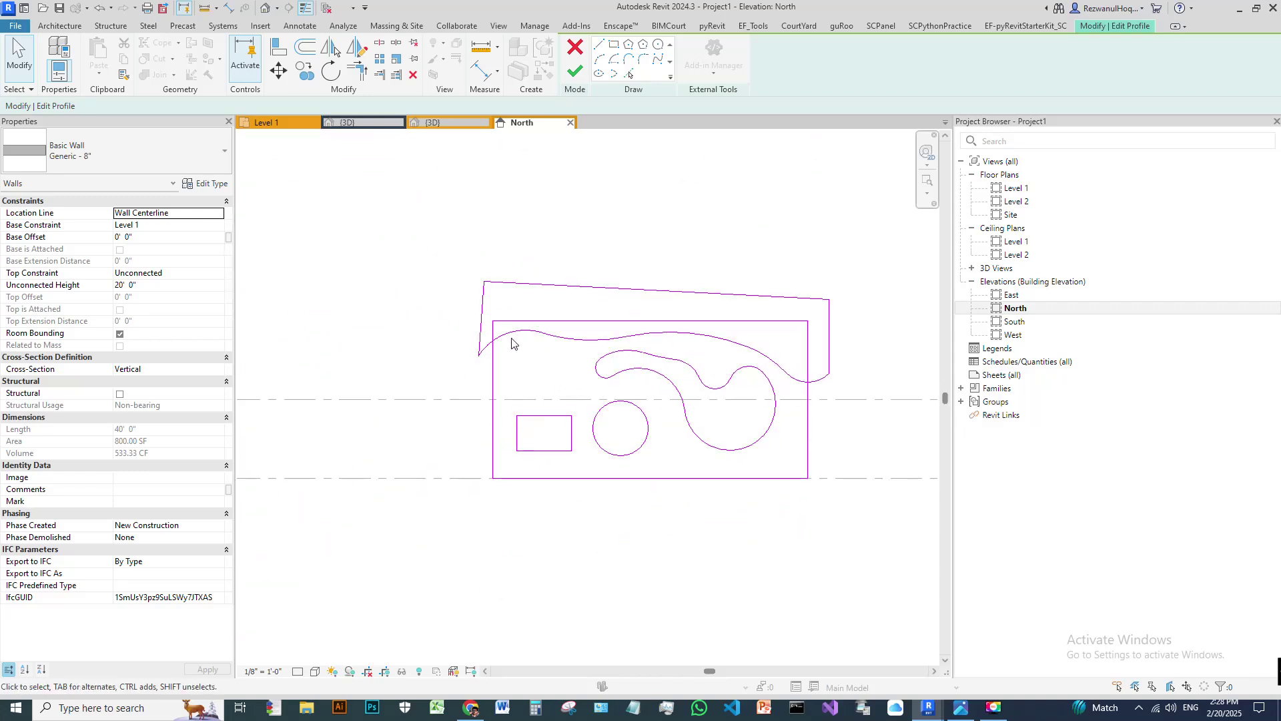
- Delete the three lines closing the wavy curve above the wall and the profile's original straight top edge
{"action": "left_click_drag", "start_coordinate": [529, 247], "coordinate": [478, 287]}
{"action": "key", "text": "Delete"}
{"action": "left_click_drag", "start_coordinate": [854, 274], "coordinate": [826, 298]}
{"action": "key", "text": "Delete"}
{"action": "scroll", "coordinate": [811, 385], "scroll_direction": "up", "scroll_amount": 2}
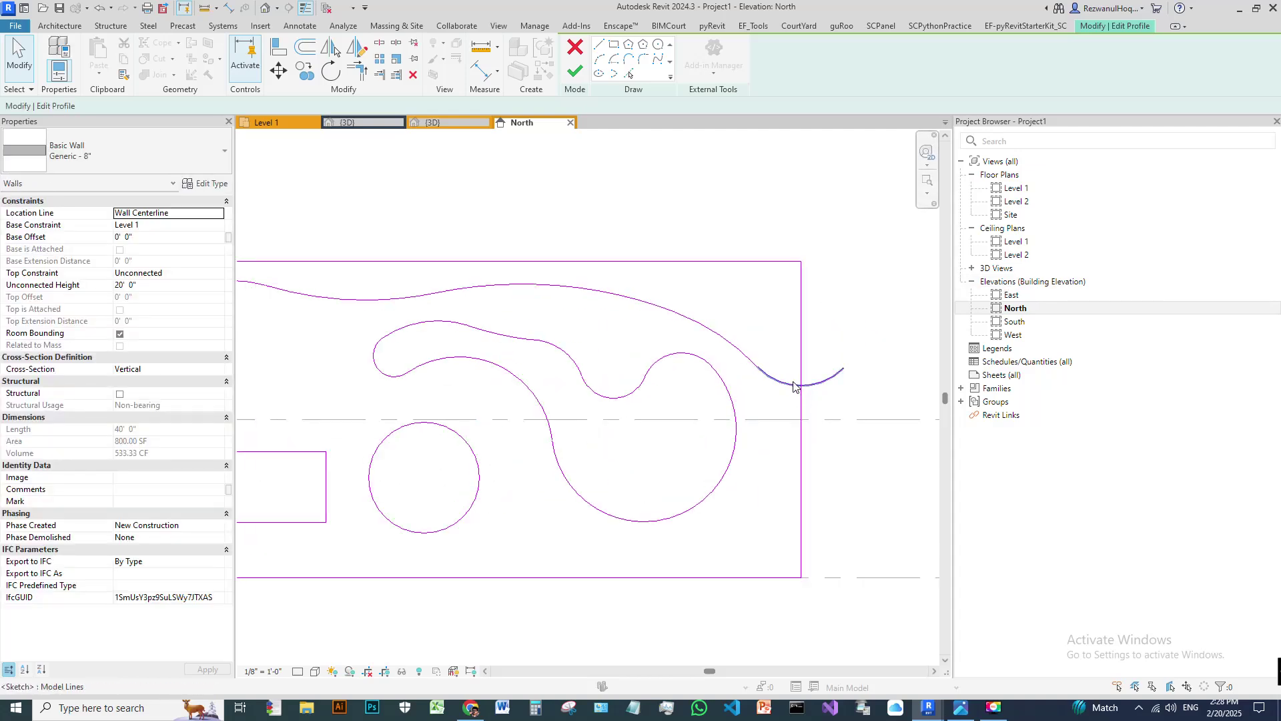
{"action": "left_click_drag", "start_coordinate": [754, 199], "coordinate": [722, 275]}
{"action": "key", "text": "Delete"}
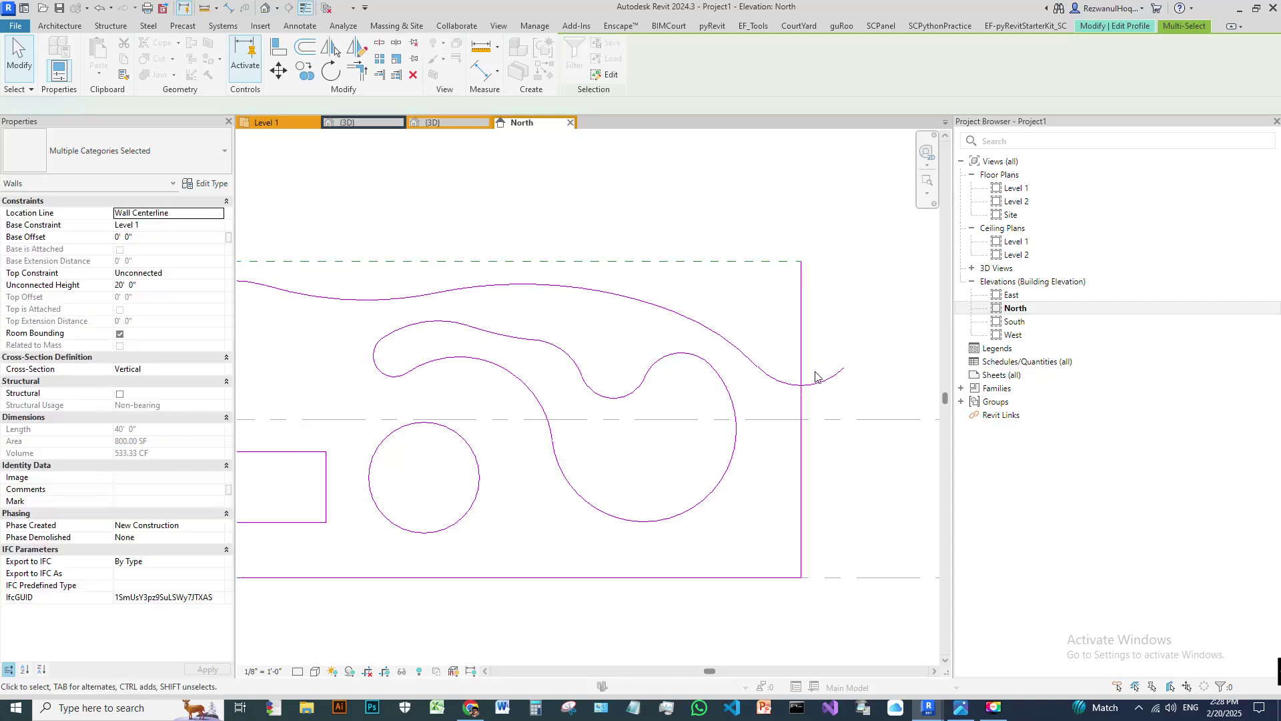
- Trim the wavy curve and the wall profile's two side edges to corners so the curve becomes the wall's top edge
{"action": "key", "text": "t"}
{"action": "key", "text": "r"}
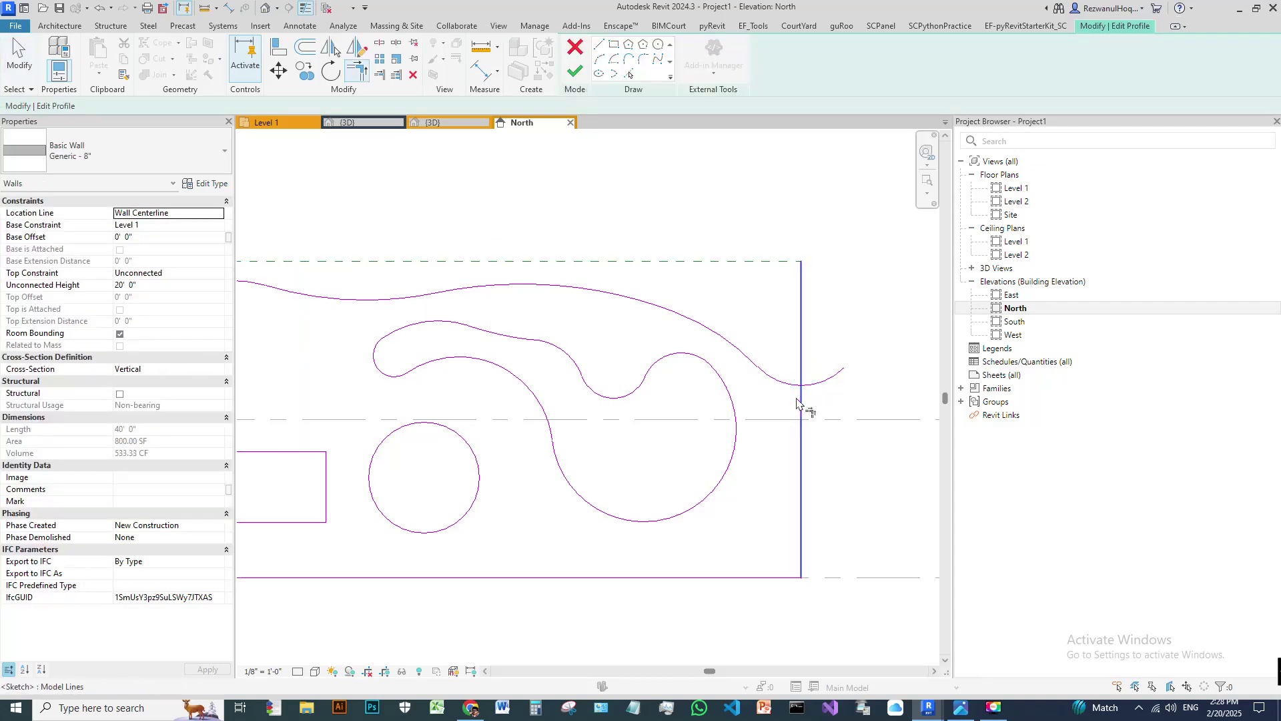
{"action": "left_click", "coordinate": [802, 386]}
{"action": "middle_click_drag", "start_coordinate": [274, 349], "coordinate": [660, 380]}
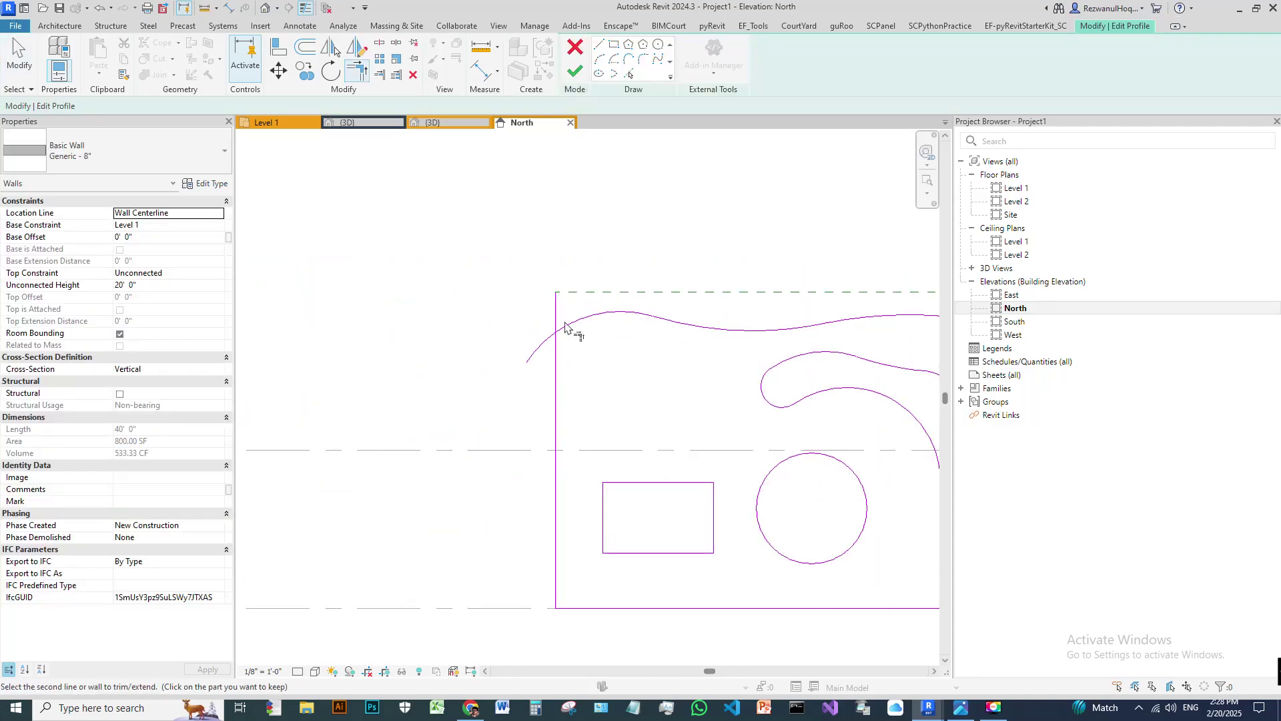
{"action": "left_click", "coordinate": [557, 359]}
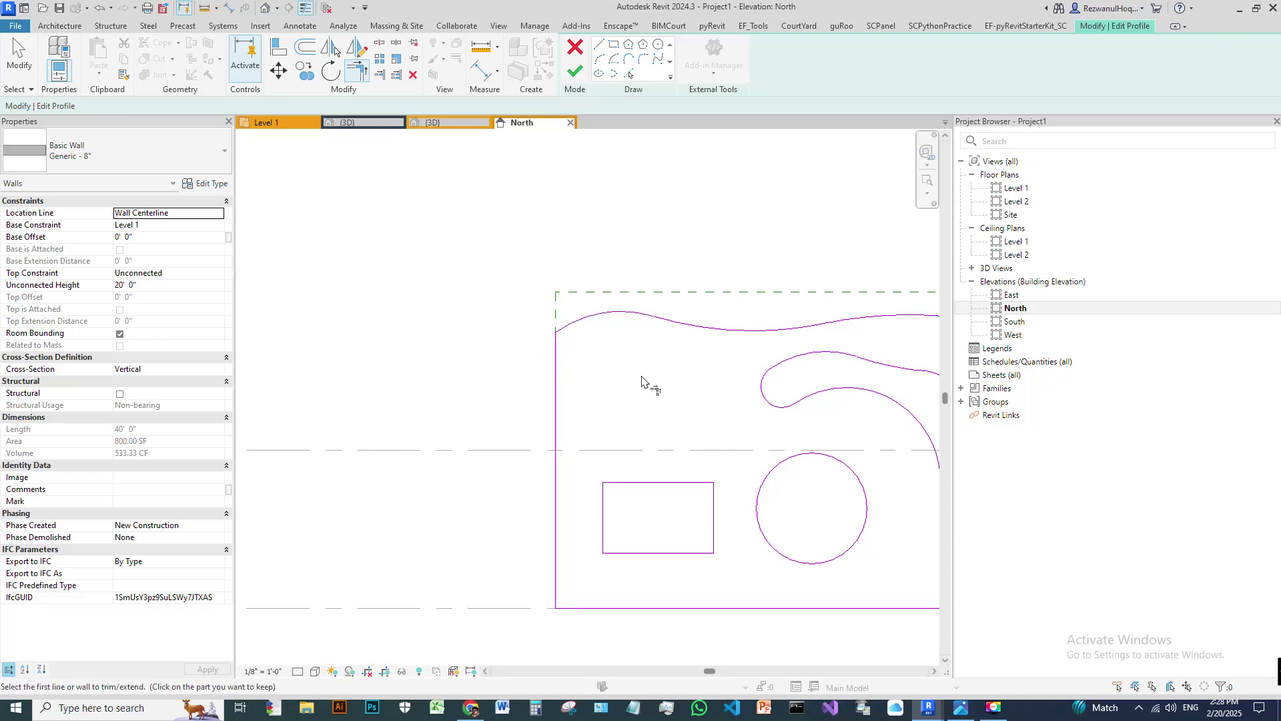
{"action": "middle_click_drag", "start_coordinate": [861, 381], "coordinate": [354, 323]}
{"action": "left_click", "coordinate": [641, 331]}
{"action": "left_click", "coordinate": [682, 375]}
{"action": "scroll", "coordinate": [808, 342], "scroll_direction": "down", "scroll_amount": 4}
{"action": "key", "text": "Escape"}
{"action": "scroll", "coordinate": [758, 364], "scroll_direction": "up", "scroll_amount": 3}
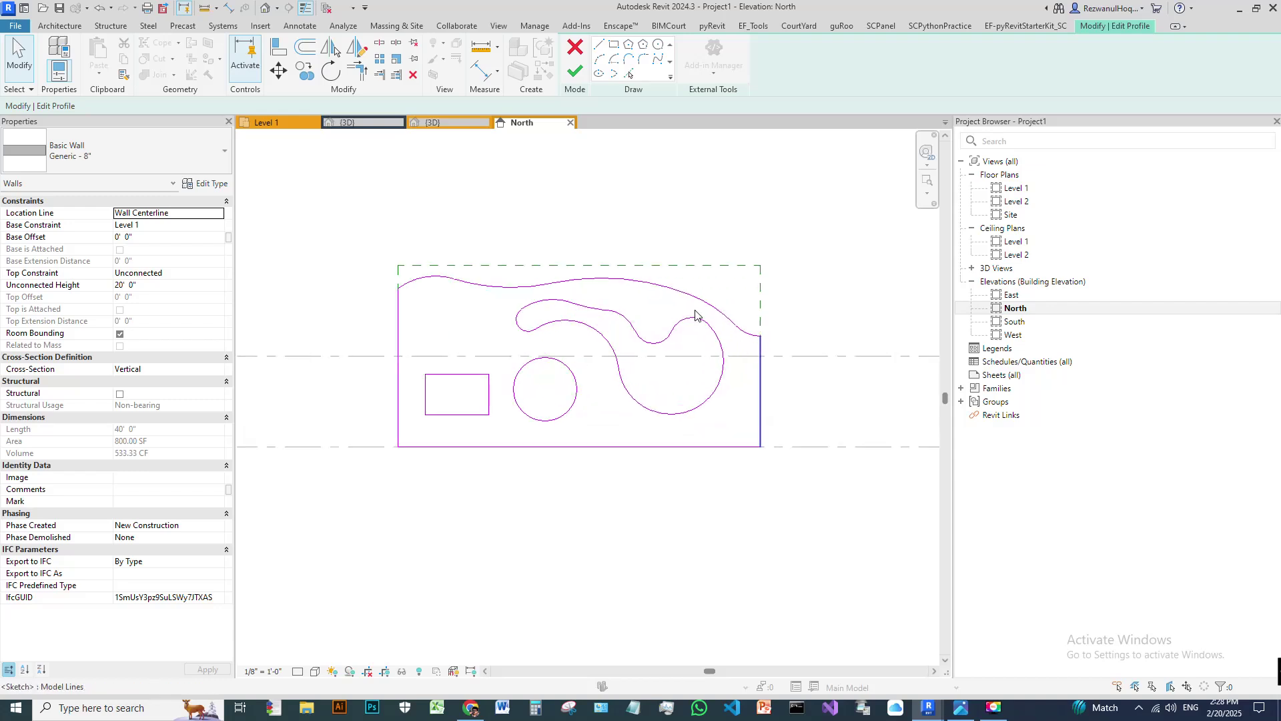
- Finish the wall profile edit and show the shaped wall in the 3D view
{"action": "left_click", "coordinate": [578, 72]}
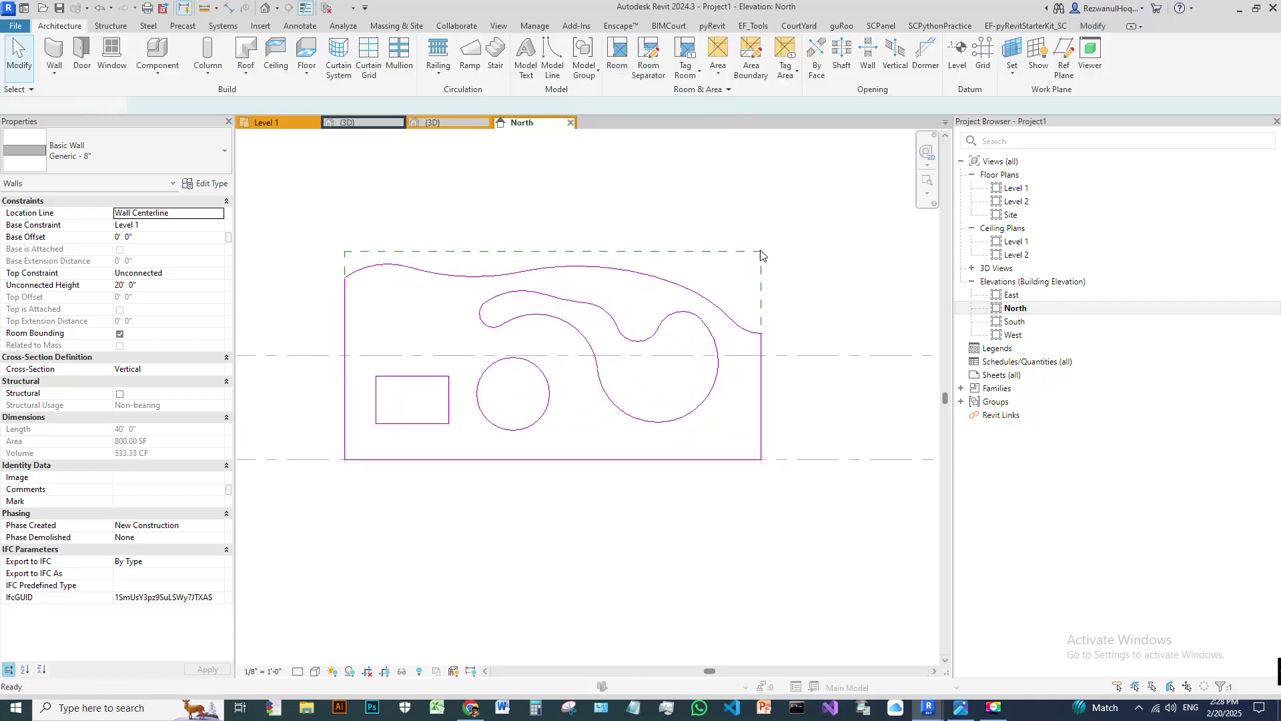
{"action": "left_click", "coordinate": [844, 280]}
{"action": "left_click", "coordinate": [265, 8]}
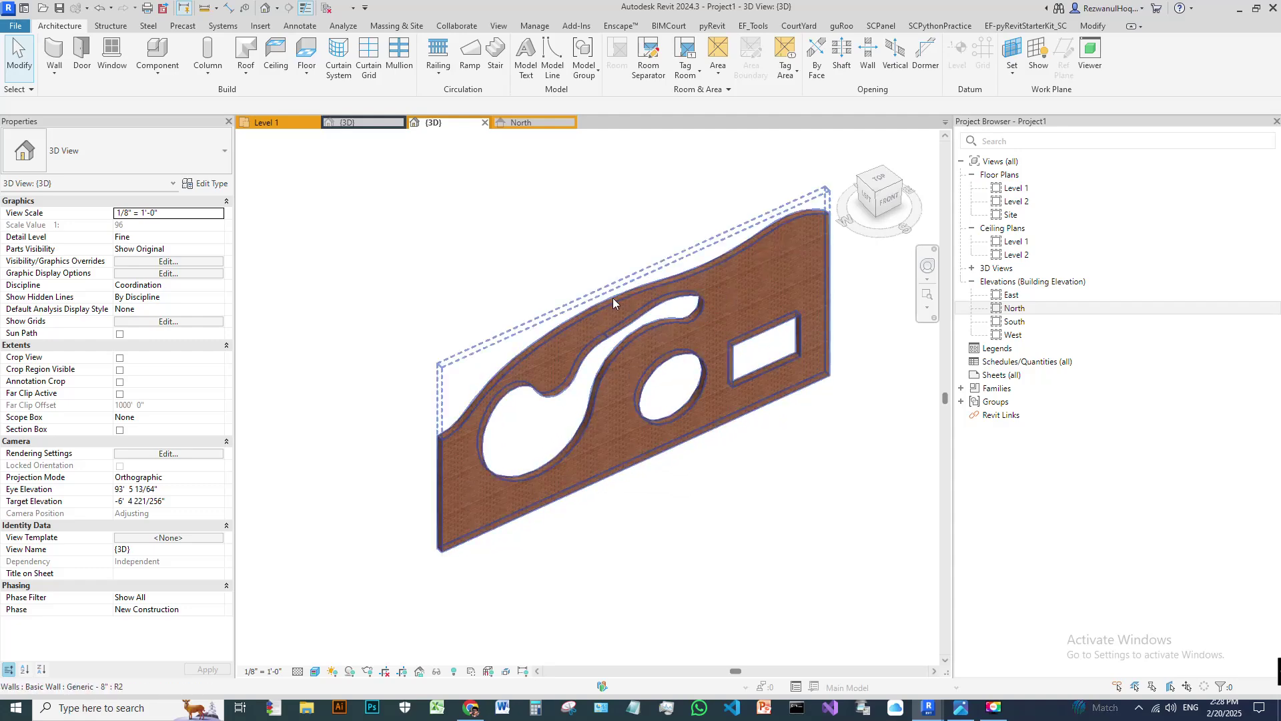
- Return to the north elevation, check the curved wall example in the Photos reference image, and switch back to Revit
{"action": "double_click", "coordinate": [1016, 190]}
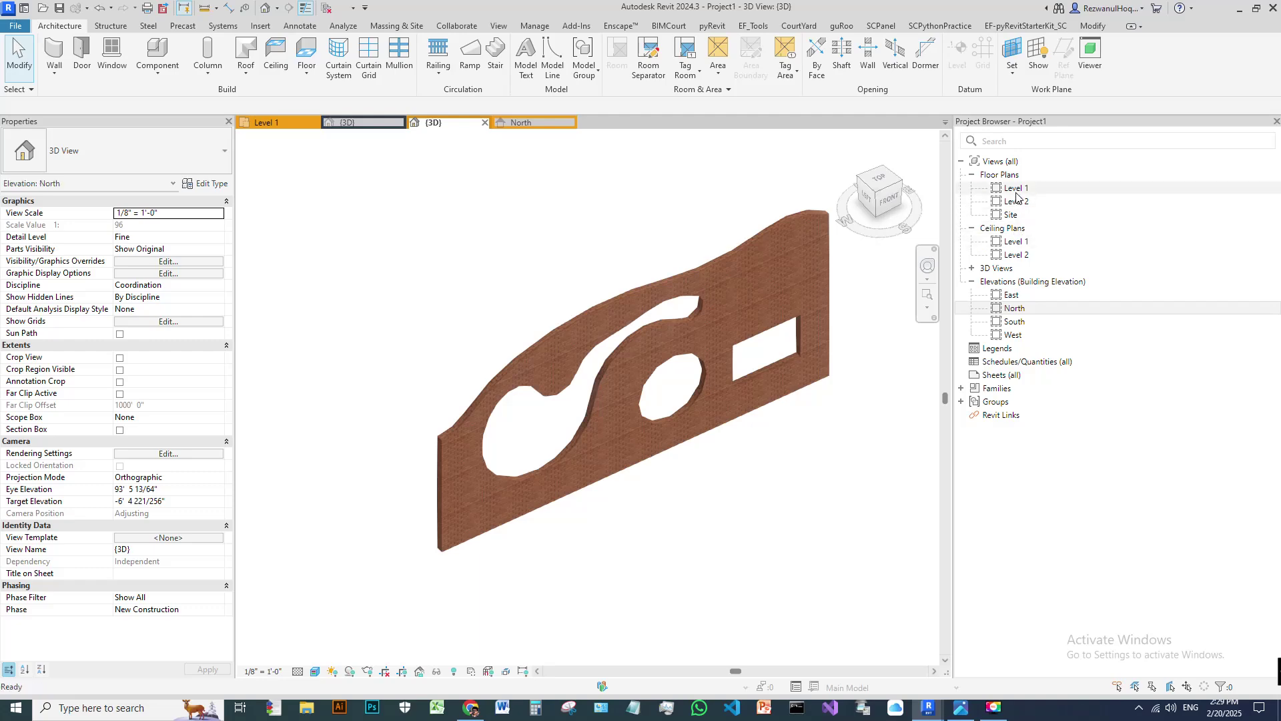
{"action": "scroll", "coordinate": [509, 406], "scroll_direction": "up", "scroll_amount": 2}
{"action": "double_click", "coordinate": [1016, 314]}
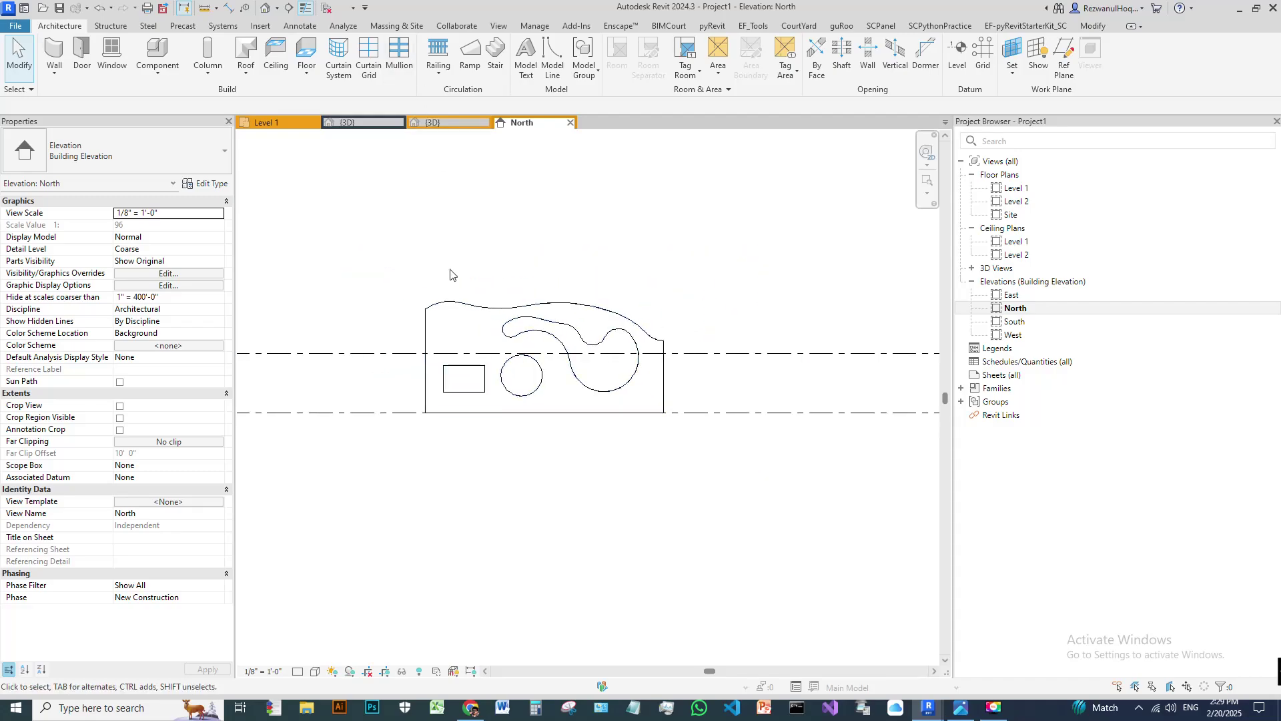
{"action": "left_click", "coordinate": [961, 707]}
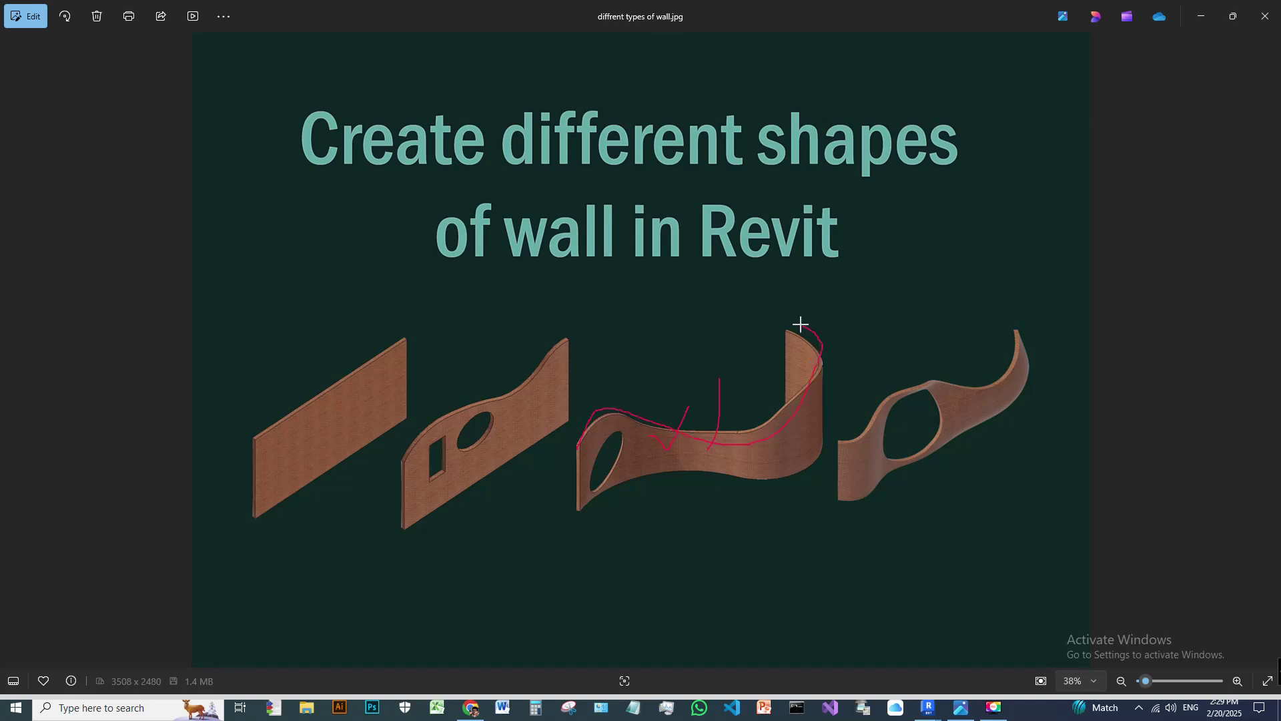
{"action": "mouse_move", "coordinate": [928, 707]}
{"action": "left_click", "coordinate": [878, 677]}
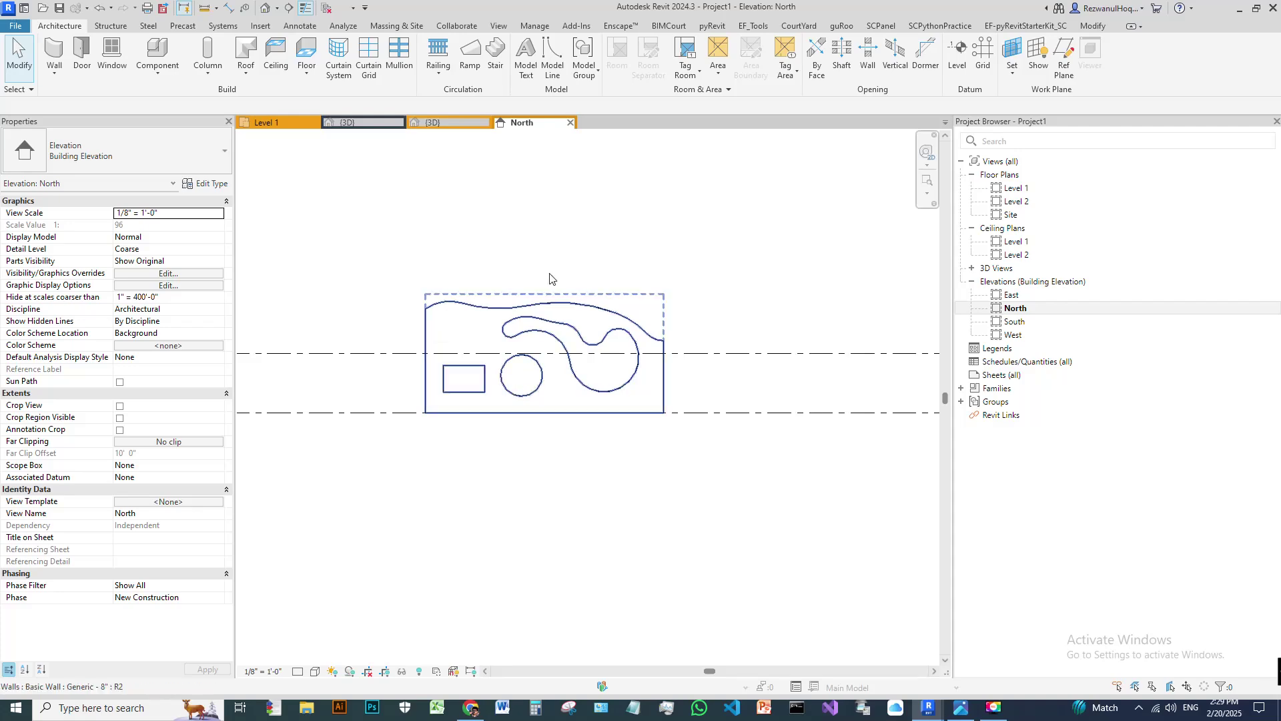
- Delete the straight wall with the curved top and openings from the north elevation
{"action": "left_click", "coordinate": [584, 337]}
{"action": "key", "text": "Delete"}
{"action": "scroll", "coordinate": [557, 320], "scroll_direction": "down", "scroll_amount": 1}
{"action": "scroll", "coordinate": [558, 455], "scroll_direction": "down", "scroll_amount": 2}
{"action": "scroll", "coordinate": [514, 471], "scroll_direction": "up", "scroll_amount": 2}
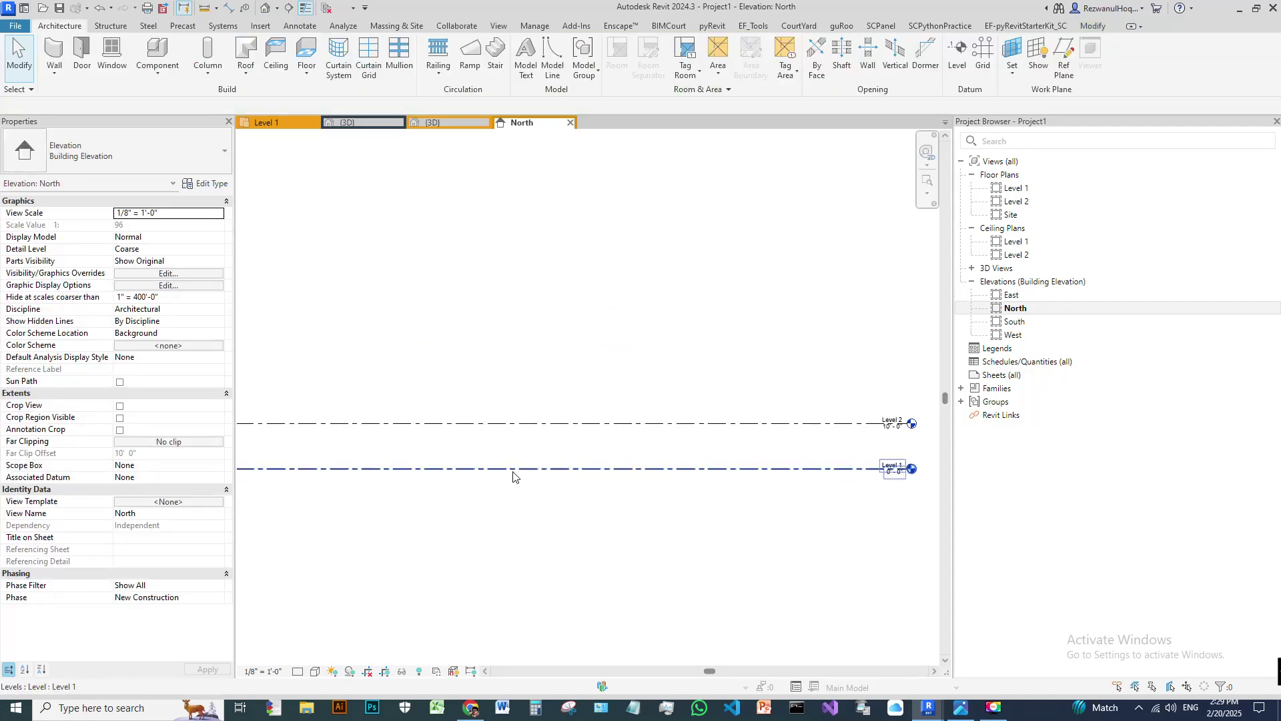
- Draw a downward-bowing start-end-radius arc wall with a radius of about 13' 3" in the Level 1 floor plan
{"action": "double_click", "coordinate": [1016, 188]}
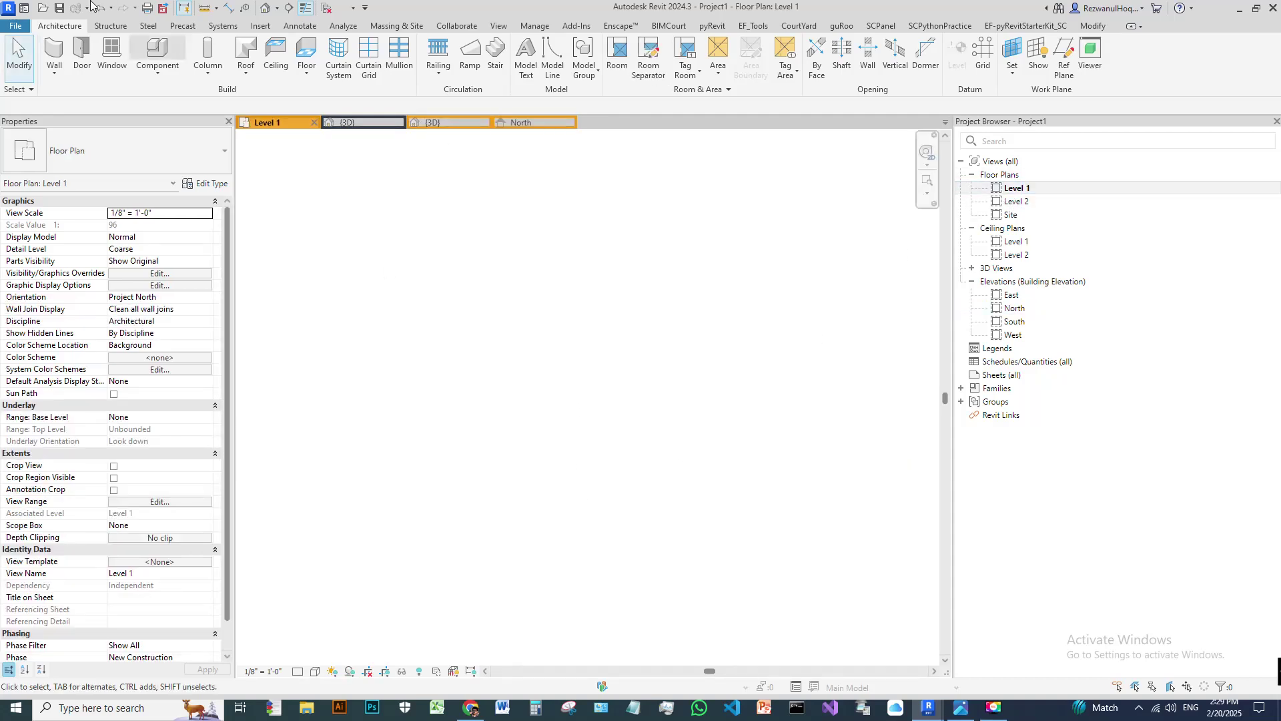
{"action": "key", "text": "w"}
{"action": "key", "text": "a"}
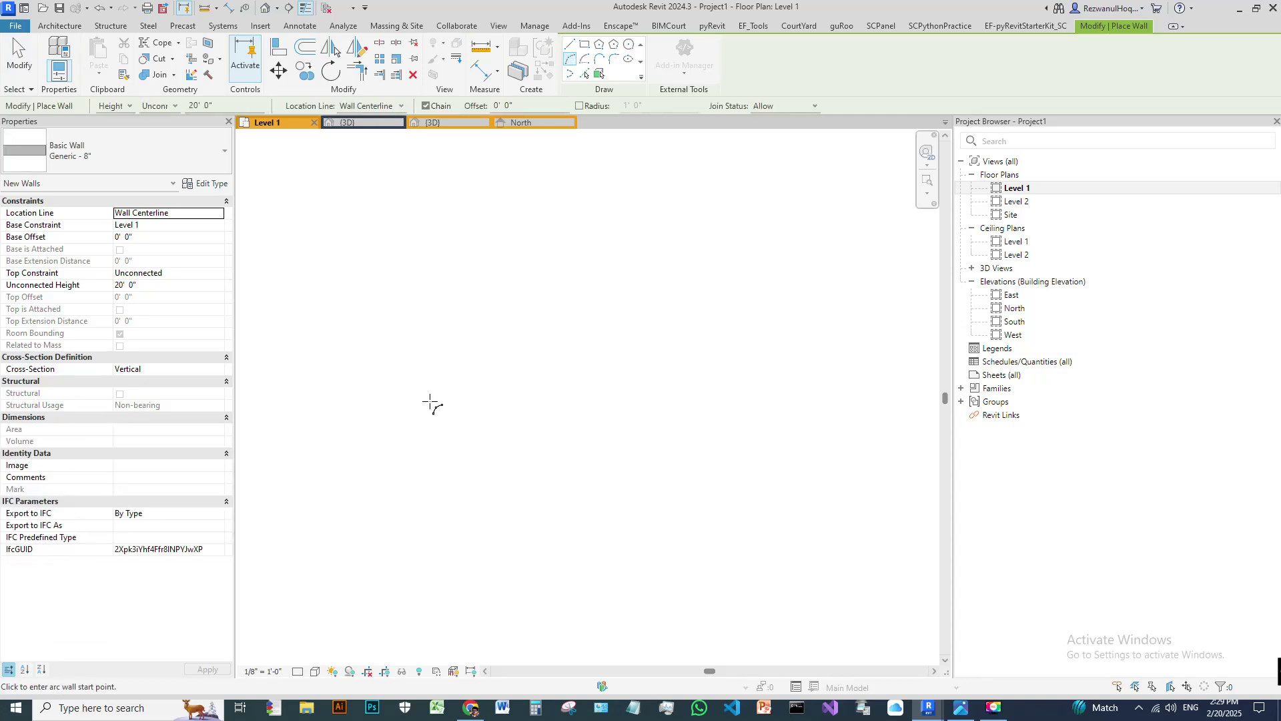
{"action": "left_click", "coordinate": [431, 401]}
{"action": "left_click", "coordinate": [629, 401]}
{"action": "left_click", "coordinate": [529, 445]}
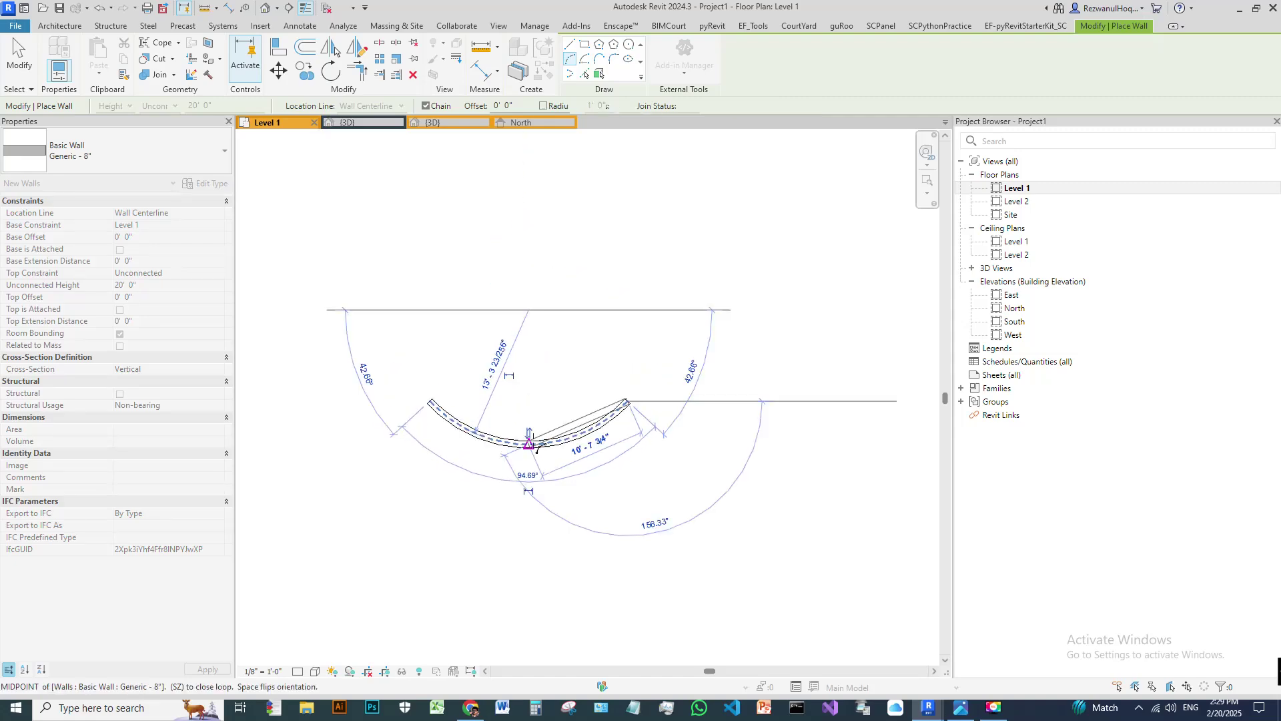
{"action": "left_click", "coordinate": [600, 58]}
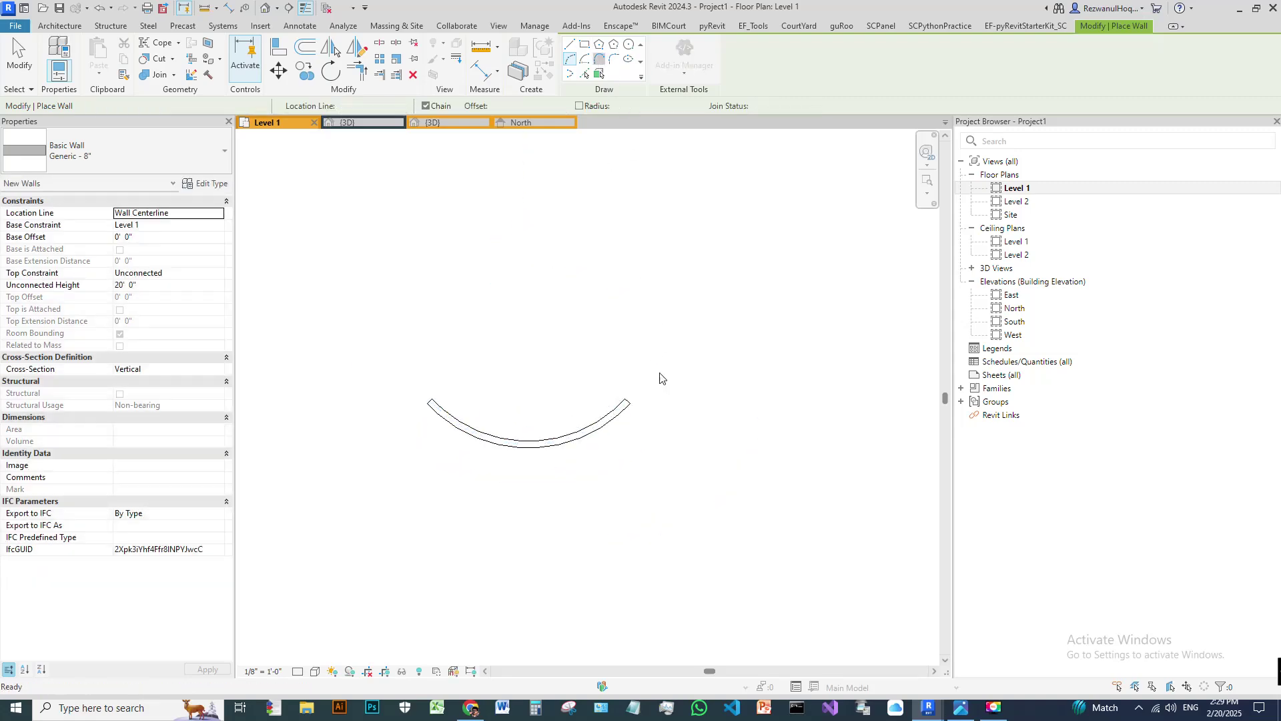
{"action": "left_click", "coordinate": [629, 401]}
{"action": "key", "text": "Escape"}
{"action": "key", "text": "Escape"}
{"action": "scroll", "coordinate": [590, 419], "scroll_direction": "down", "scroll_amount": 3}
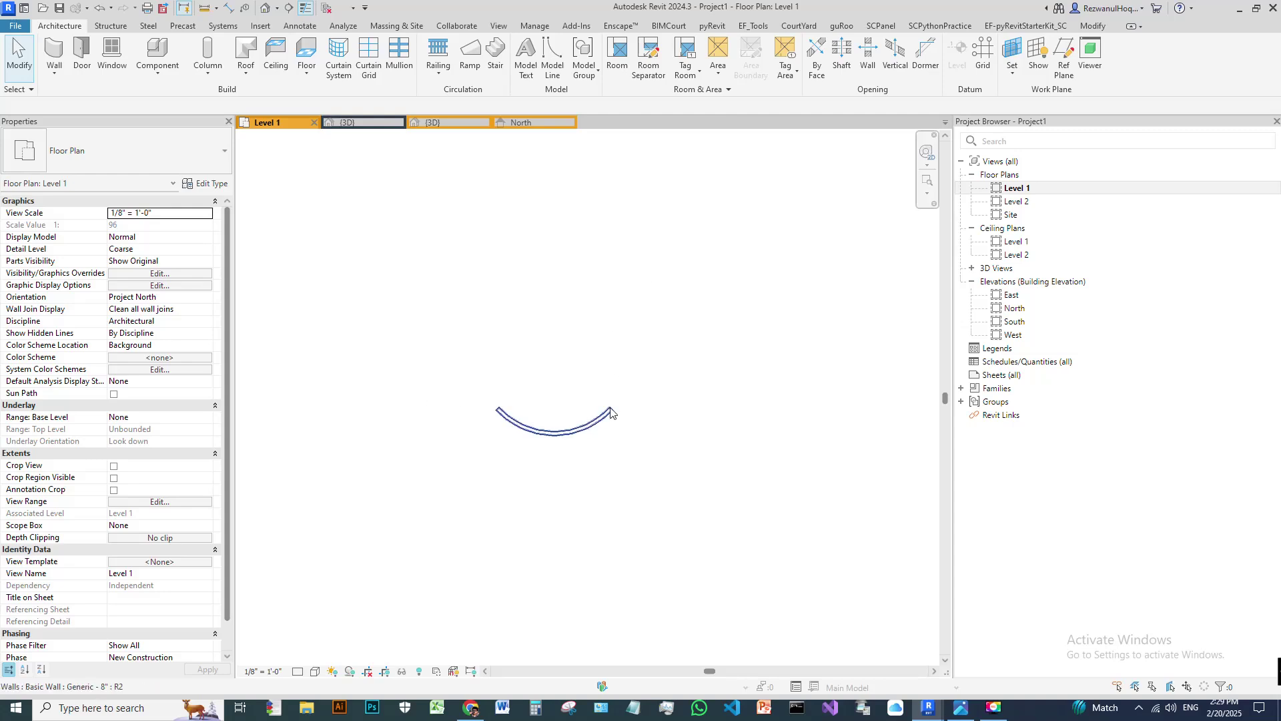
- Chain two tangent end arc walls of the same type from the arc wall's right end to form an S-shaped wall
{"action": "left_click", "coordinate": [585, 430]}
{"action": "key", "text": "a"}
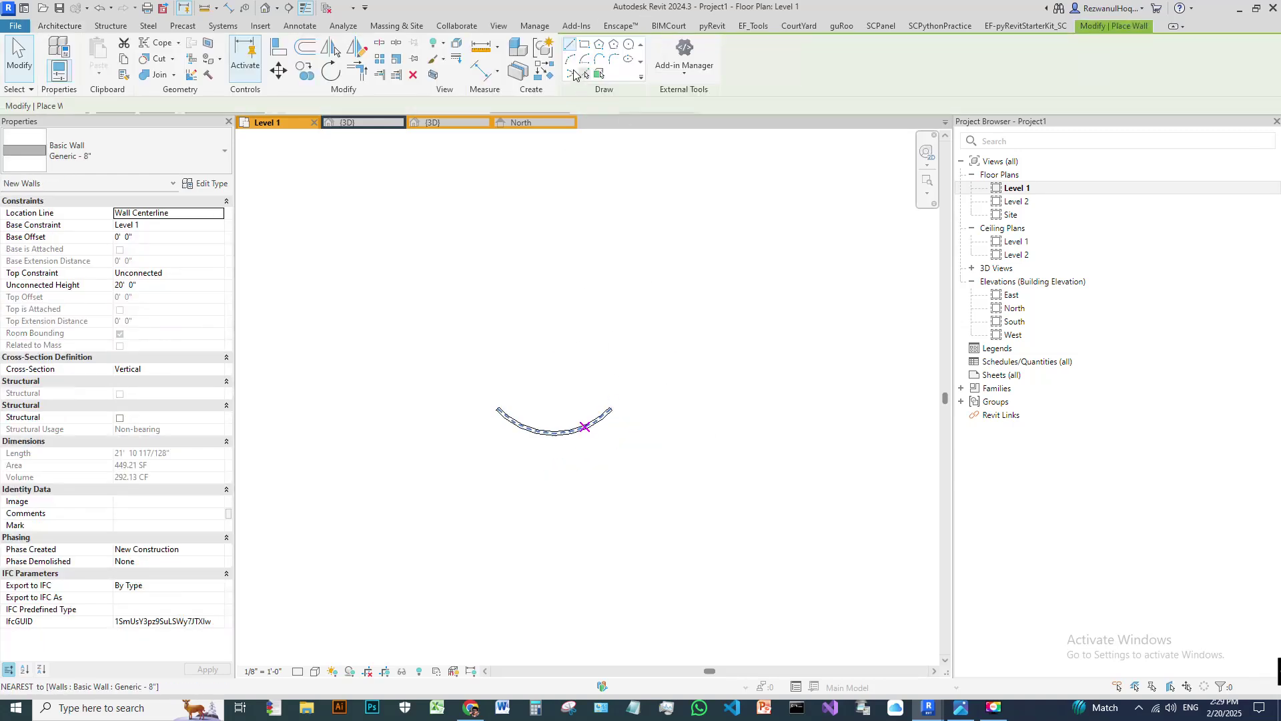
{"action": "left_click", "coordinate": [611, 408]}
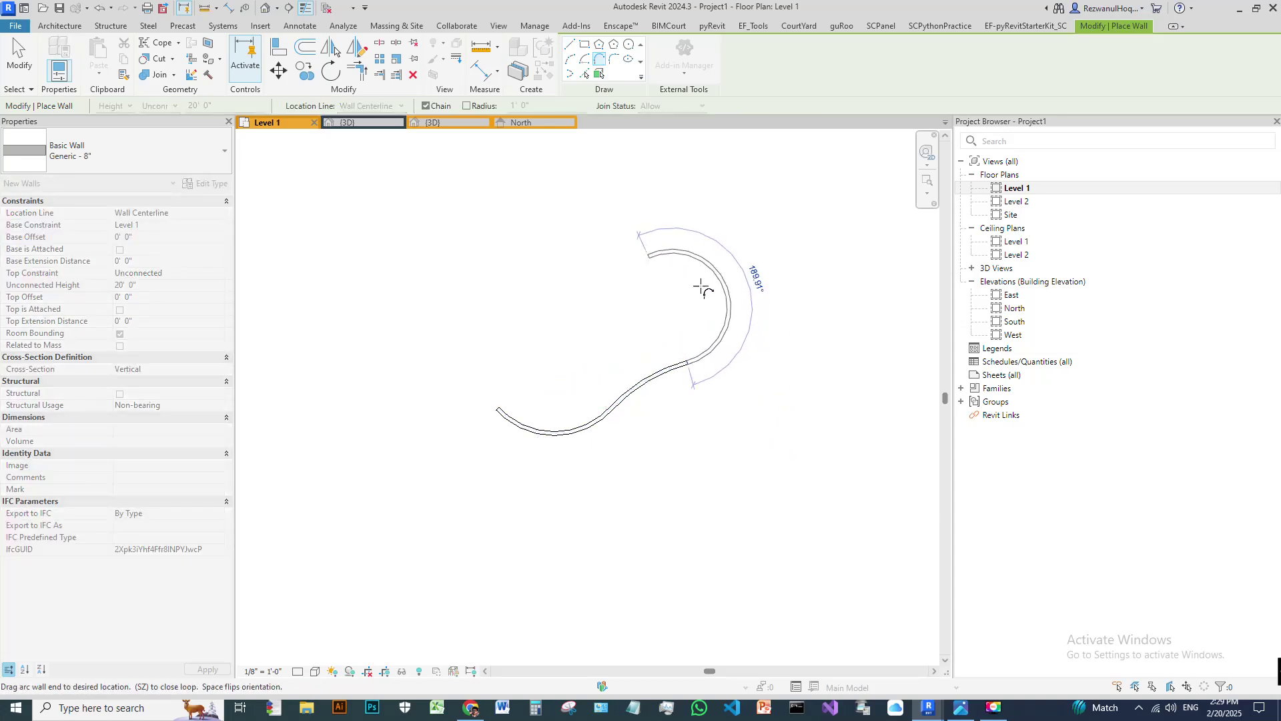
{"action": "left_click", "coordinate": [729, 272]}
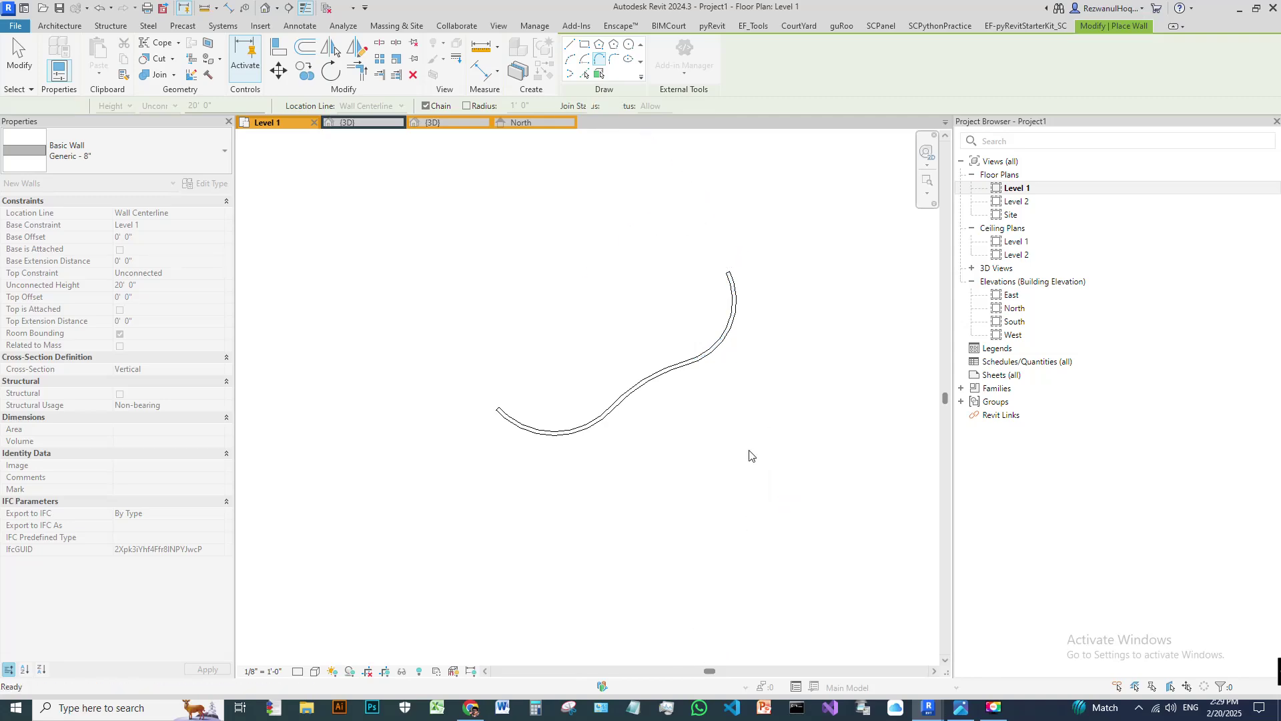
- Examine the S-shaped wall from the front in 3D, marking a circular opening and wavy edges with temporary screen annotations
{"action": "left_click", "coordinate": [267, 8]}
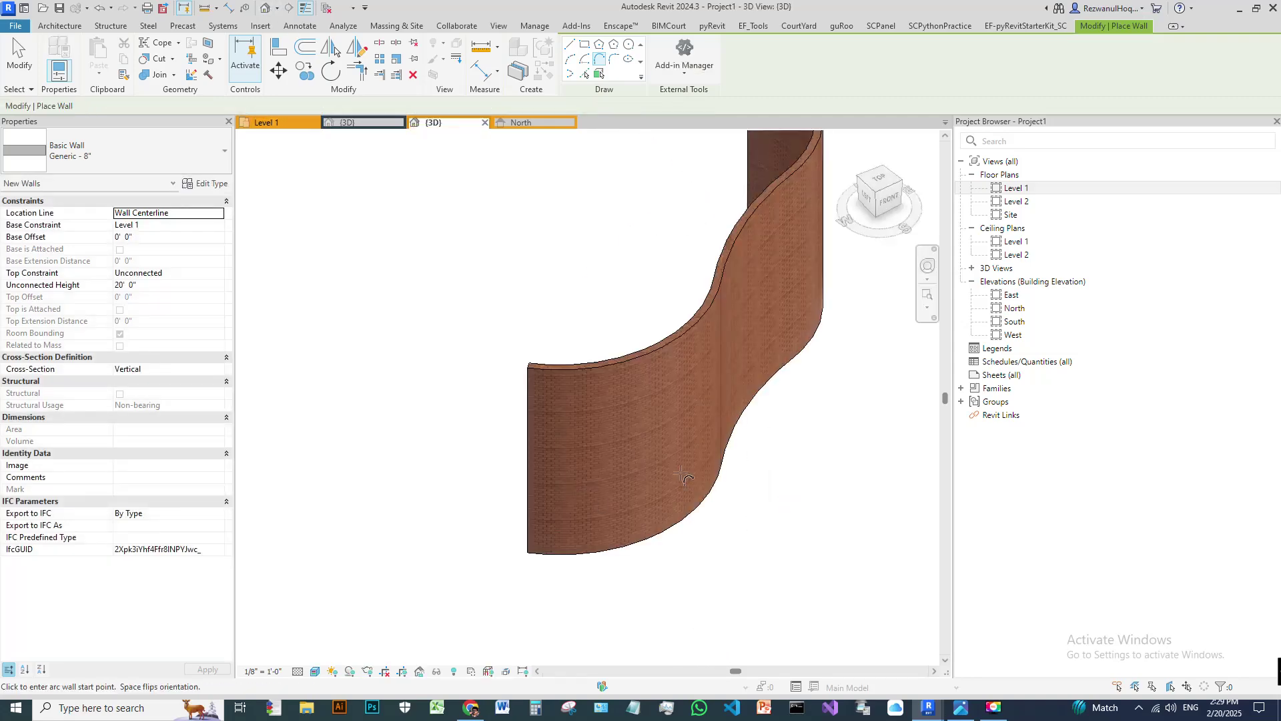
{"action": "scroll", "coordinate": [682, 473], "scroll_direction": "down", "scroll_amount": 5}
{"action": "middle_click_drag", "start_coordinate": [729, 446], "coordinate": [642, 379], "text": "shift"}
{"action": "scroll", "coordinate": [740, 423], "scroll_direction": "up", "scroll_amount": 1}
{"action": "scroll", "coordinate": [734, 489], "scroll_direction": "up", "scroll_amount": 3}
{"action": "key", "text": "Escape"}
{"action": "key", "text": "ctrl+shift+3"}
{"action": "left_click_drag", "start_coordinate": [618, 381], "coordinate": [621, 419]}
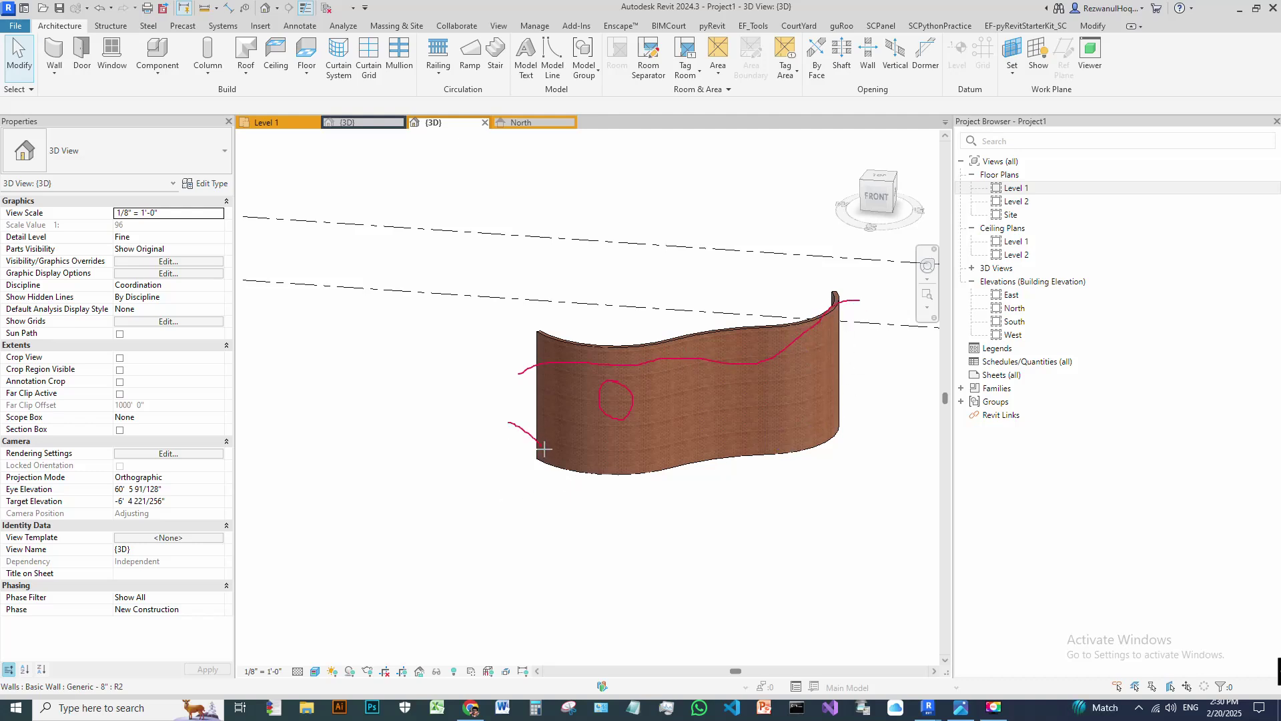
{"action": "left_click_drag", "start_coordinate": [714, 439], "coordinate": [851, 405]}
{"action": "key", "text": "Escape"}
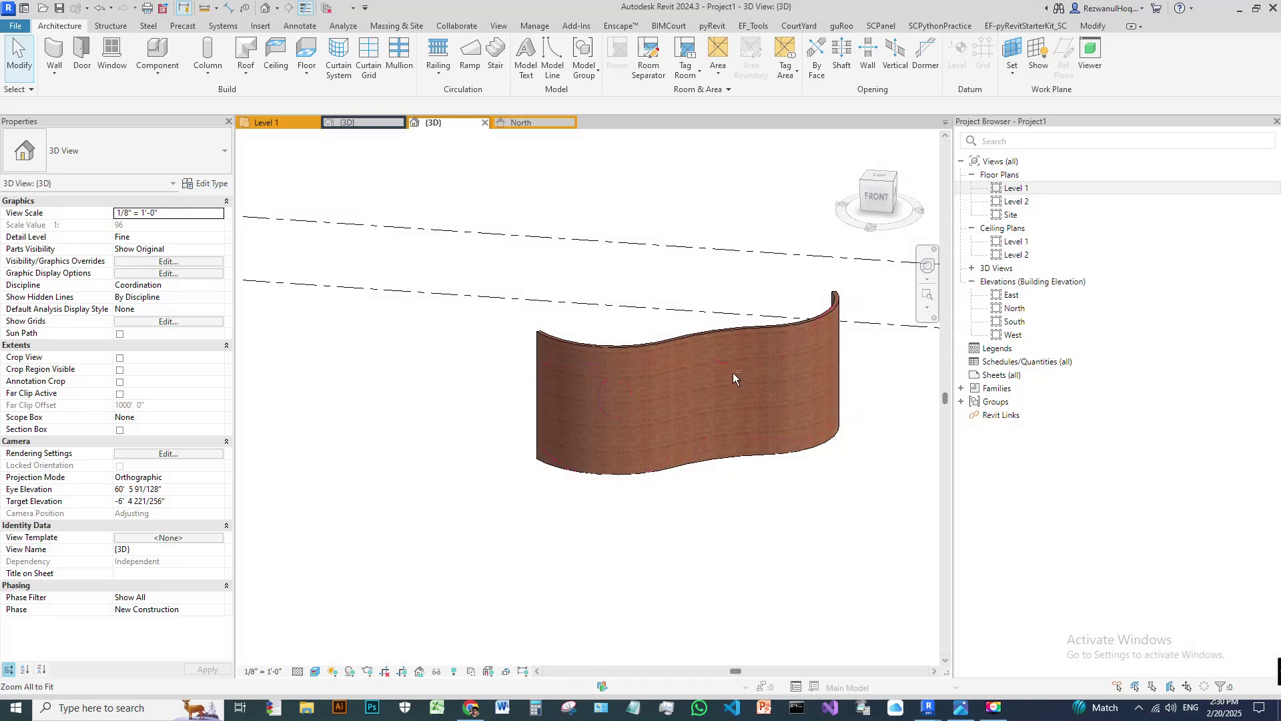
- Examine the S-shaped wall in the north elevation and in the Level 2 floor plan with its elevation markers
{"action": "double_click", "coordinate": [1017, 309]}
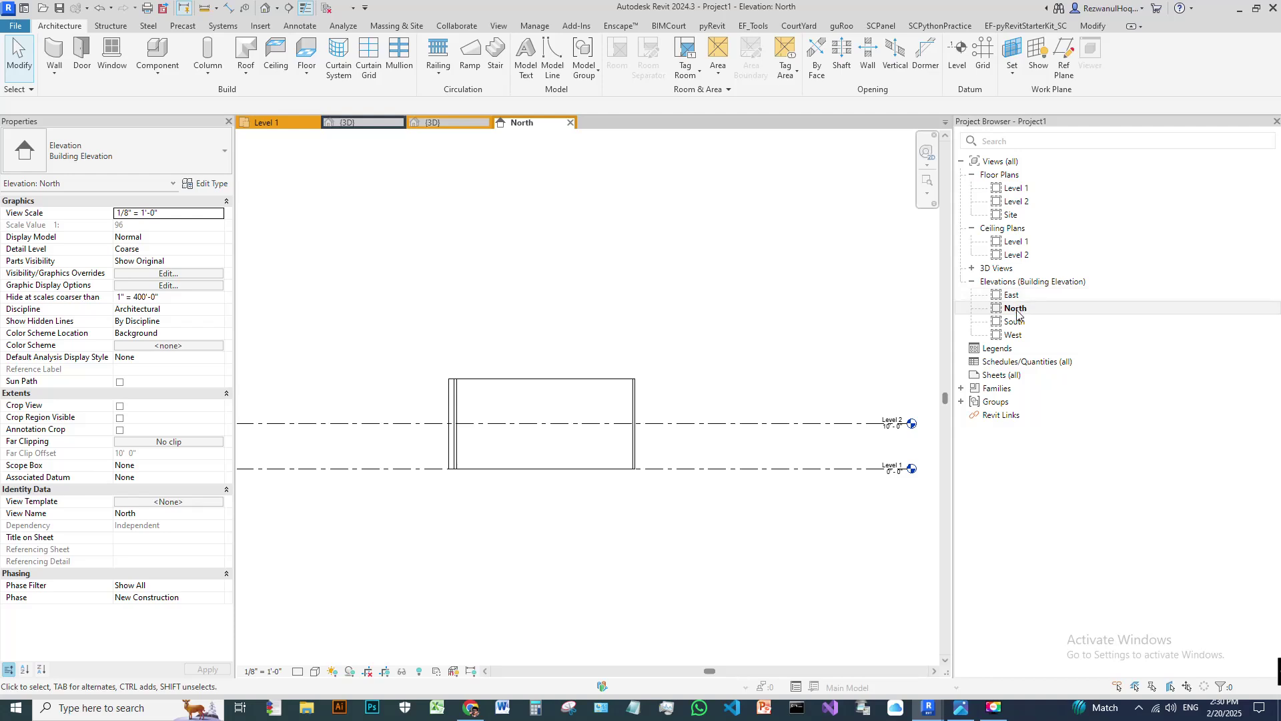
{"action": "double_click", "coordinate": [1016, 201]}
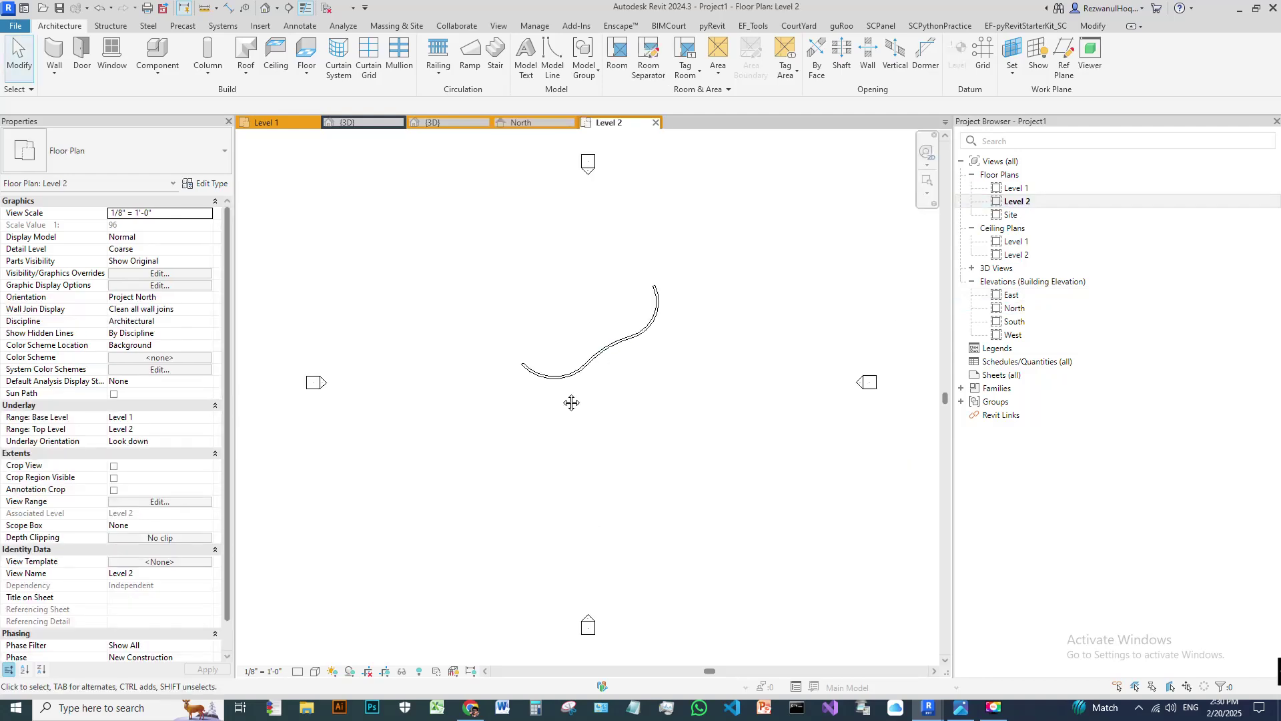
{"action": "scroll", "coordinate": [571, 401], "scroll_direction": "up", "scroll_amount": 3}
{"action": "scroll", "coordinate": [587, 500], "scroll_direction": "down", "scroll_amount": 4}
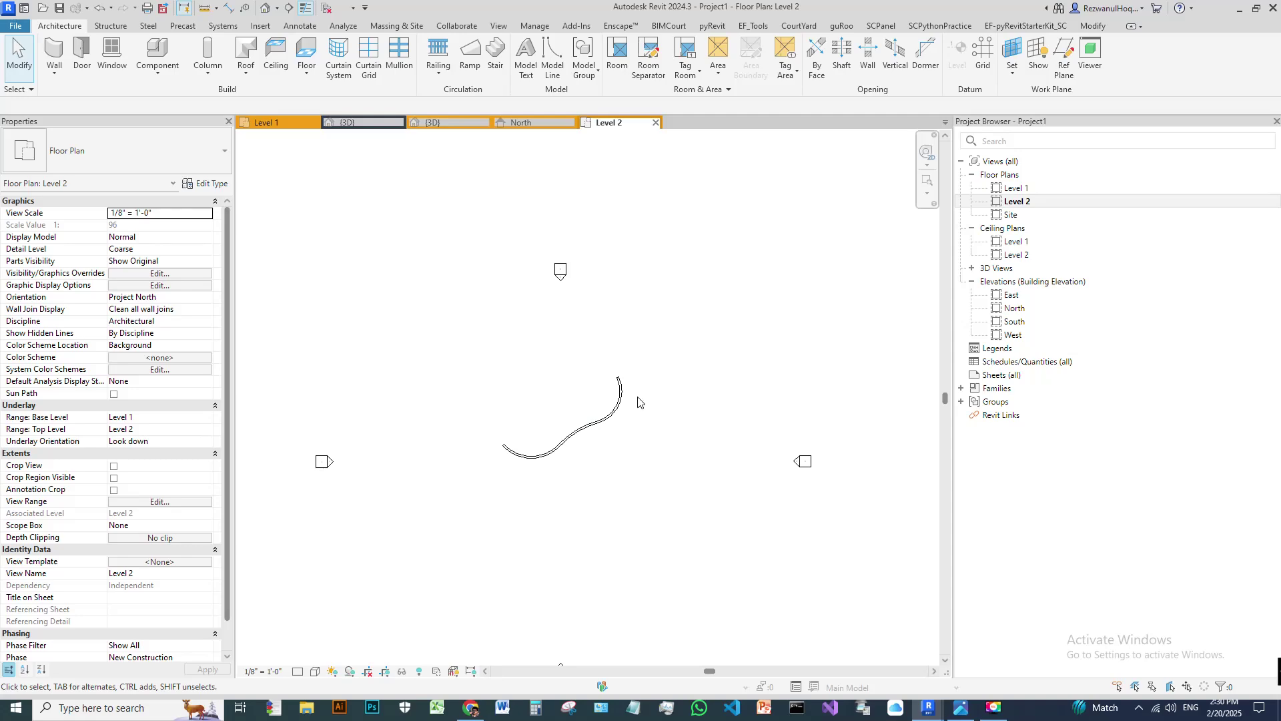
{"action": "left_click_drag", "start_coordinate": [417, 313], "coordinate": [674, 547]}
{"action": "left_click", "coordinate": [657, 517]}
{"action": "middle_click_drag", "start_coordinate": [614, 451], "coordinate": [569, 429]}
{"action": "scroll", "coordinate": [488, 374], "scroll_direction": "up", "scroll_amount": 4}
{"action": "scroll", "coordinate": [626, 390], "scroll_direction": "down", "scroll_amount": 5}
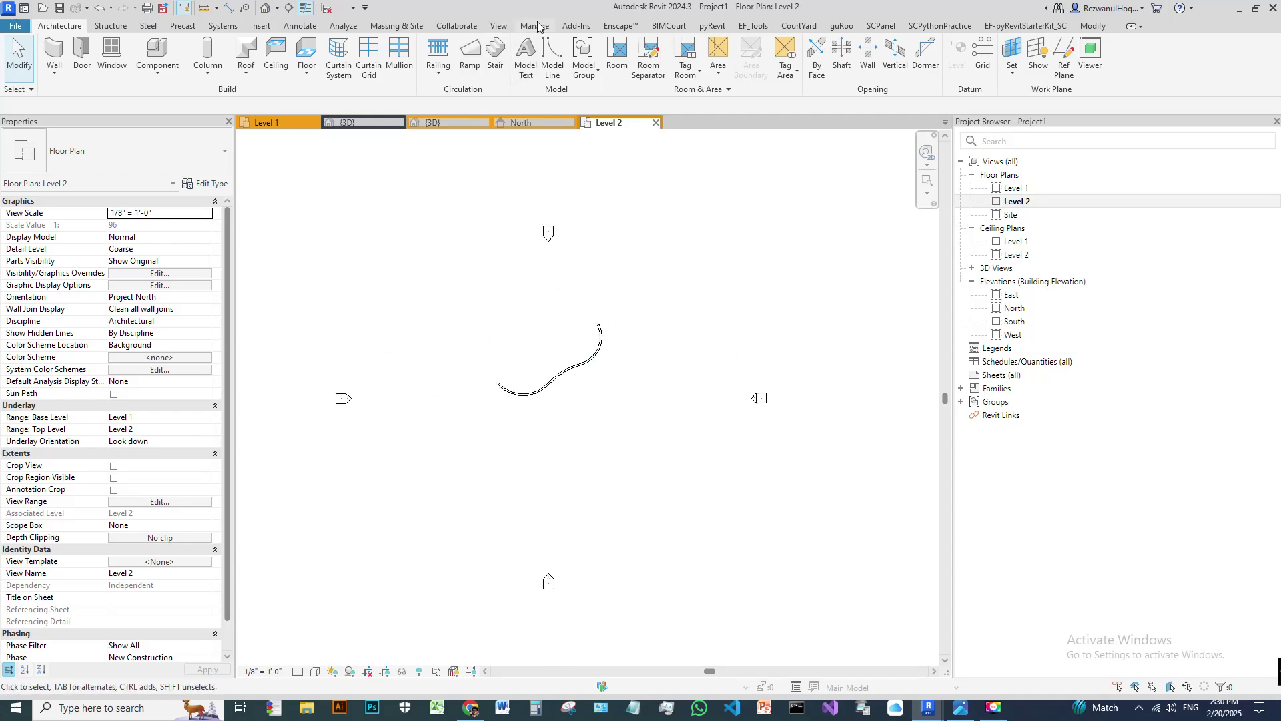
- Place a building elevation marker in the Level 2 plan, below and right of the S-shaped wall and angled toward it
{"action": "left_click", "coordinate": [498, 27]}
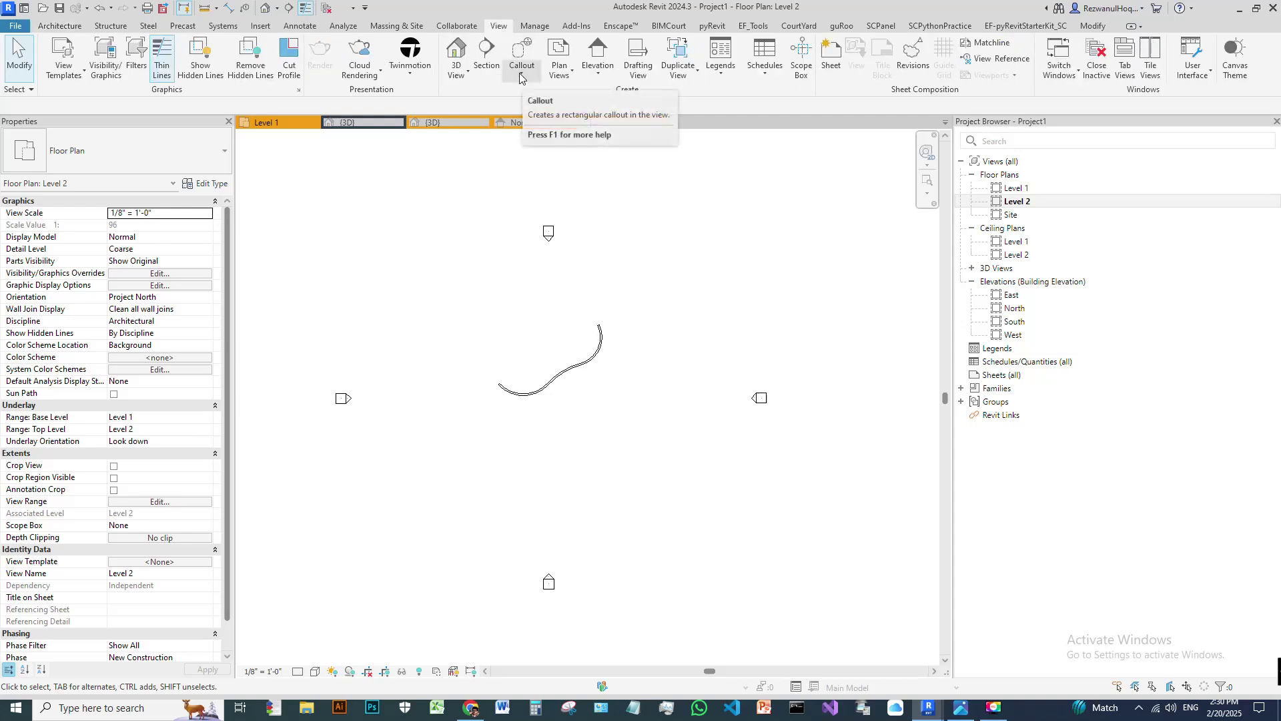
{"action": "left_click", "coordinate": [559, 70]}
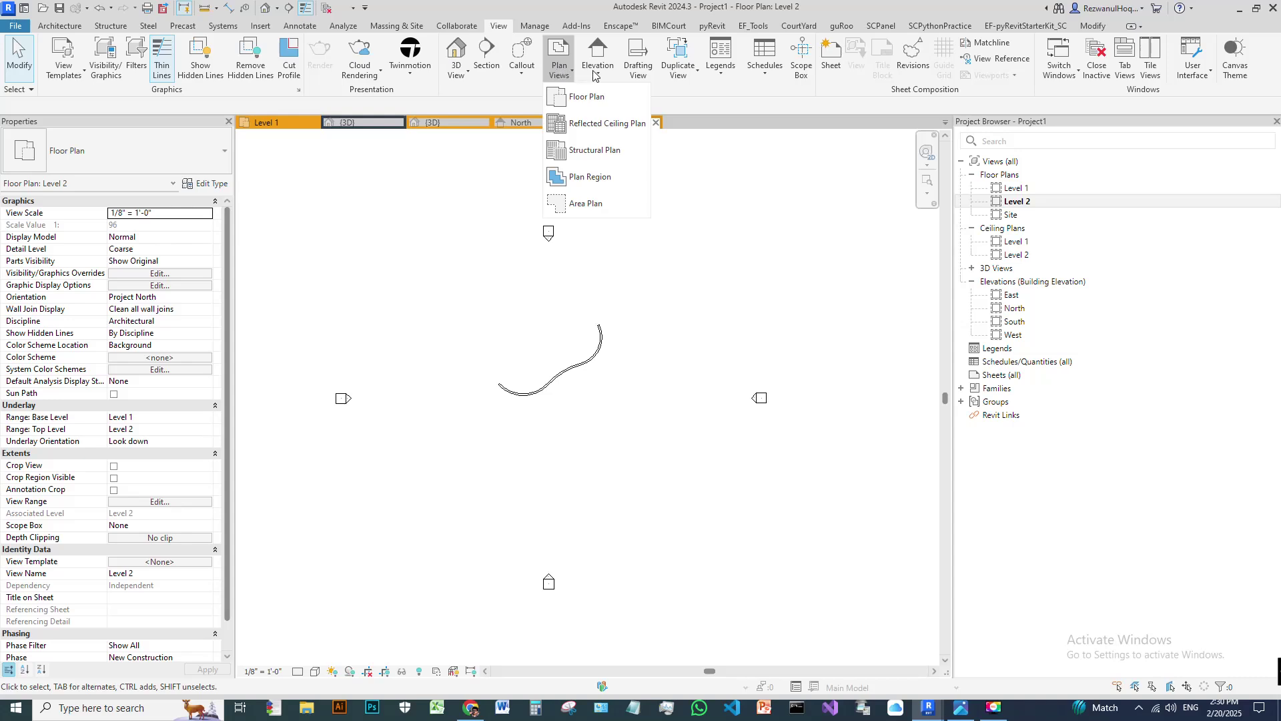
{"action": "left_click", "coordinate": [597, 70]}
{"action": "left_click", "coordinate": [617, 98]}
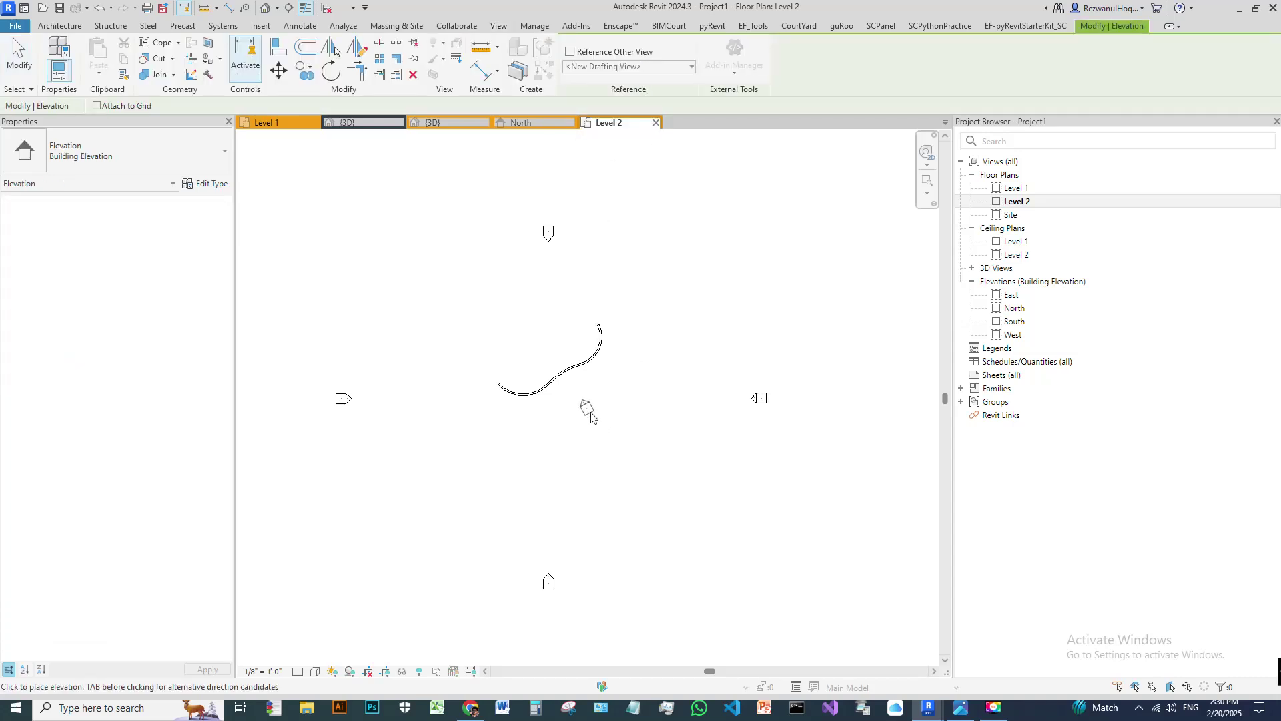
{"action": "scroll", "coordinate": [593, 413], "scroll_direction": "up", "scroll_amount": 2}
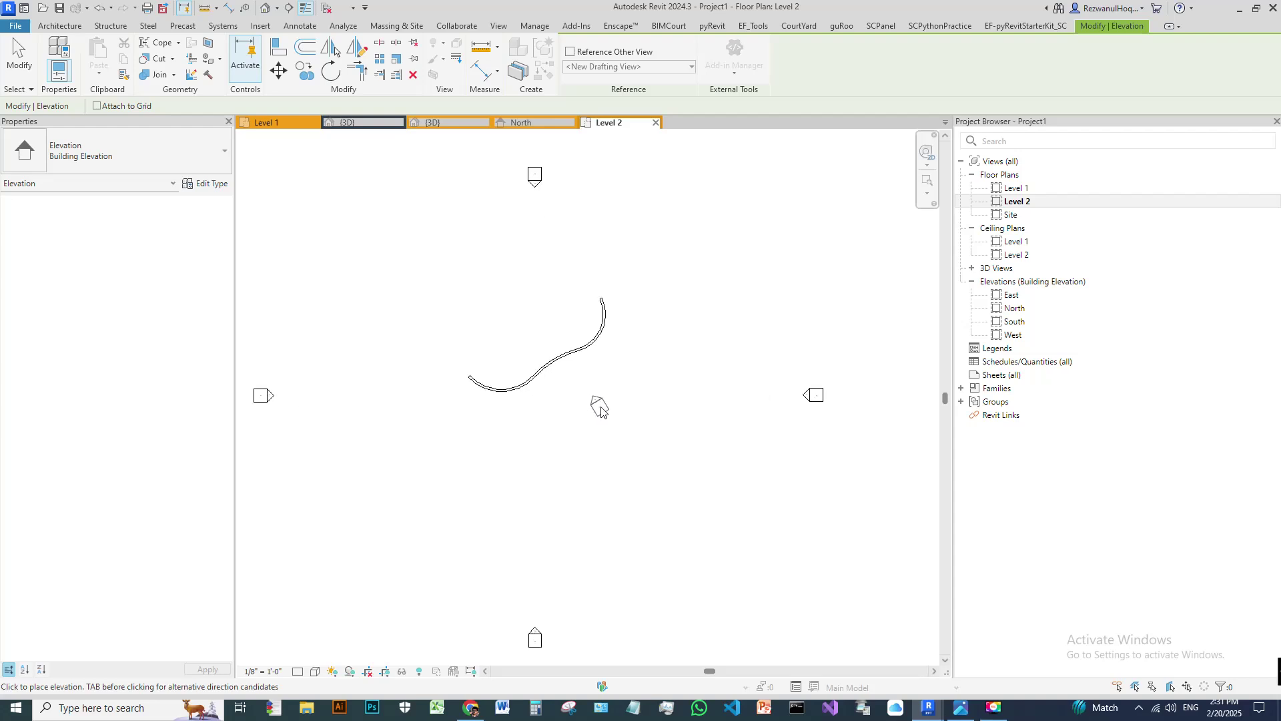
{"action": "left_click", "coordinate": [598, 406]}
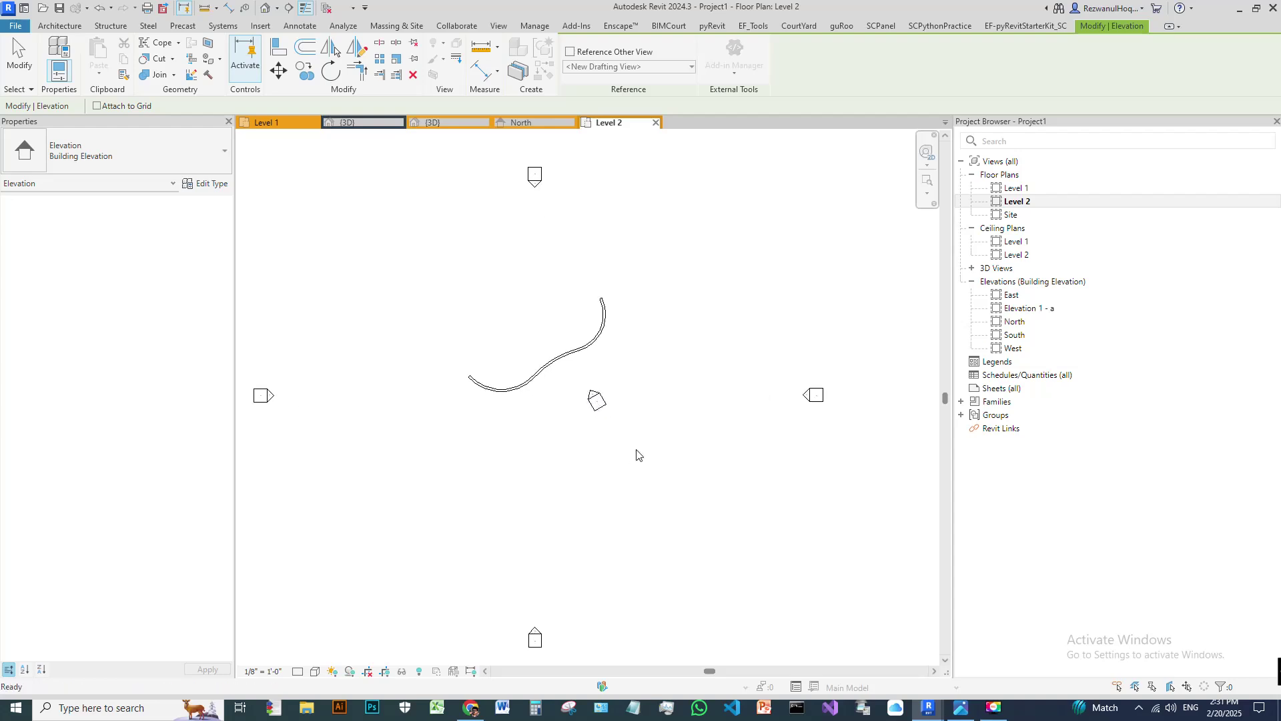
{"action": "key", "text": "Escape"}
{"action": "key", "text": "Escape"}
- Draw an angled reference plane in the Level 2 plan between the S-shaped wall and the new elevation marker
{"action": "middle_click_drag", "start_coordinate": [593, 399], "coordinate": [557, 454]}
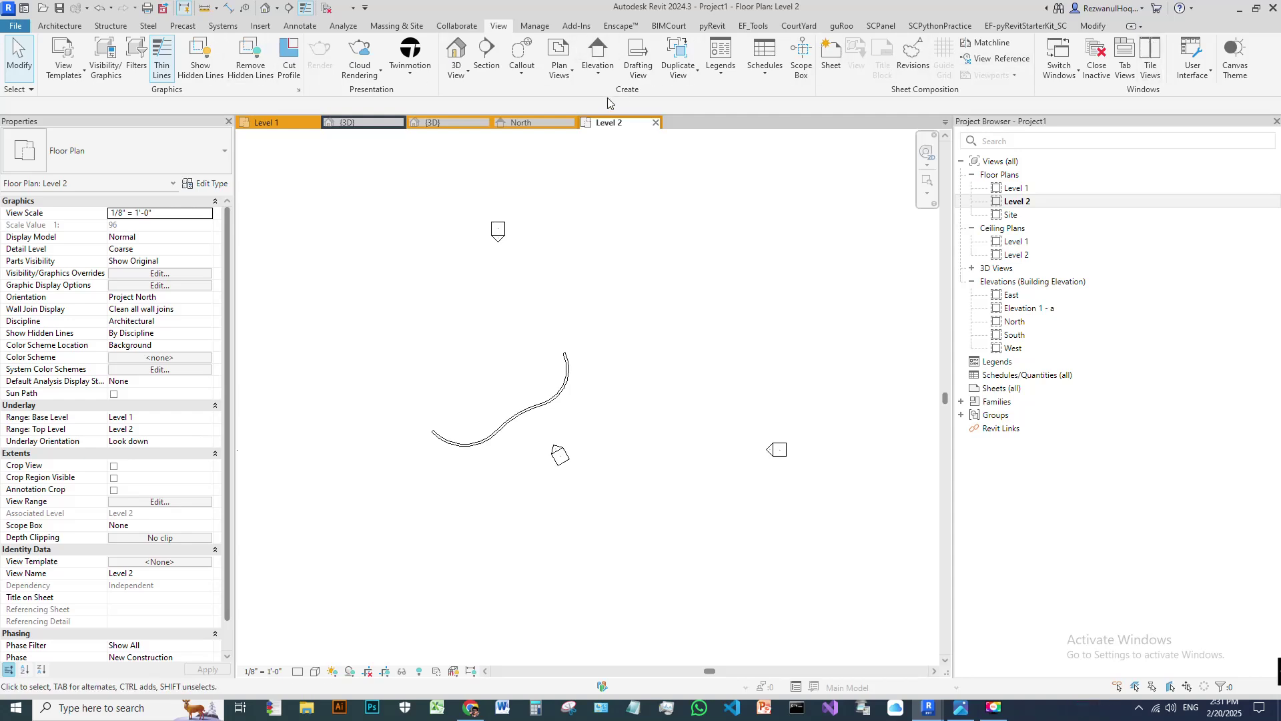
{"action": "key", "text": "p"}
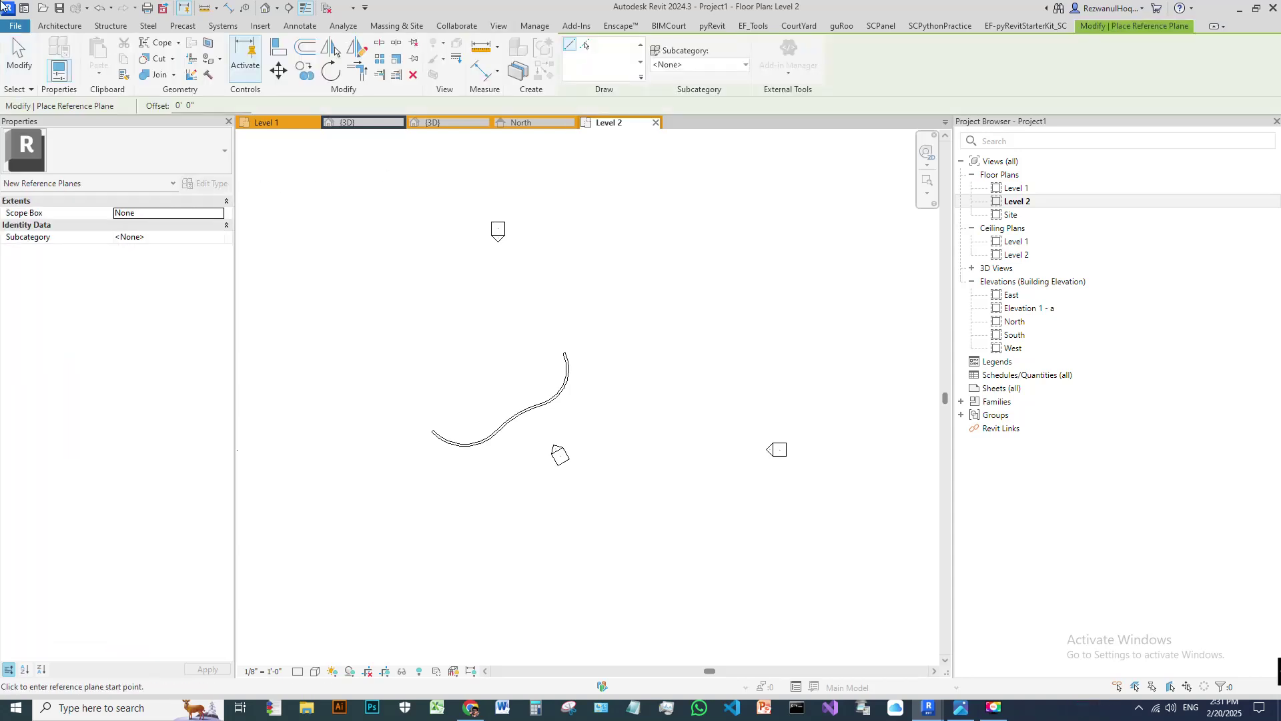
{"action": "left_click", "coordinate": [69, 28]}
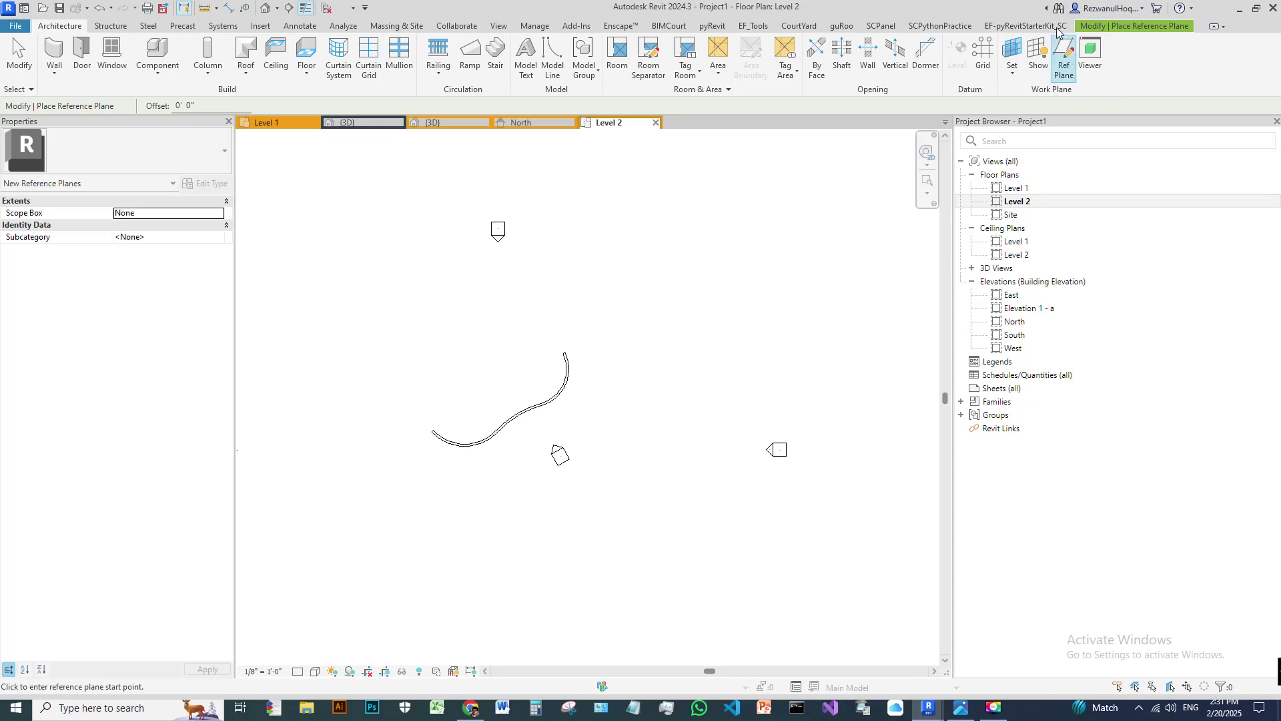
{"action": "left_click", "coordinate": [1062, 53]}
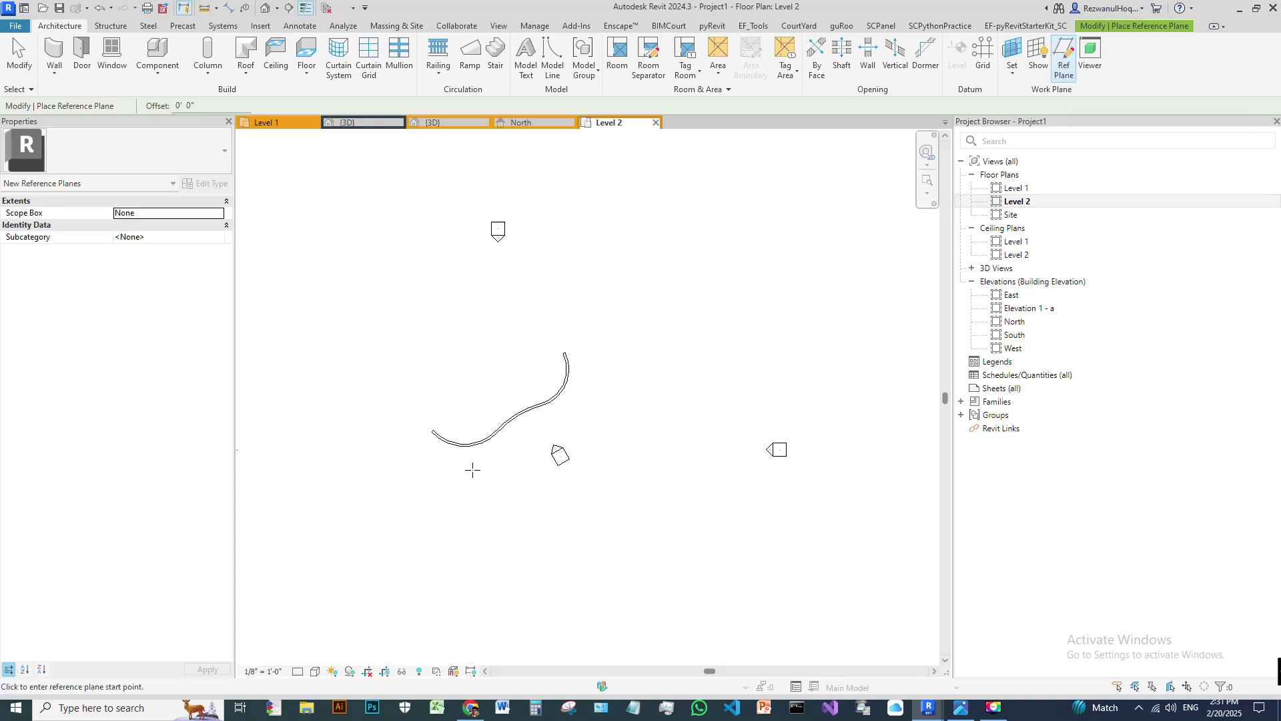
{"action": "left_click", "coordinate": [457, 485]}
{"action": "left_click", "coordinate": [619, 372]}
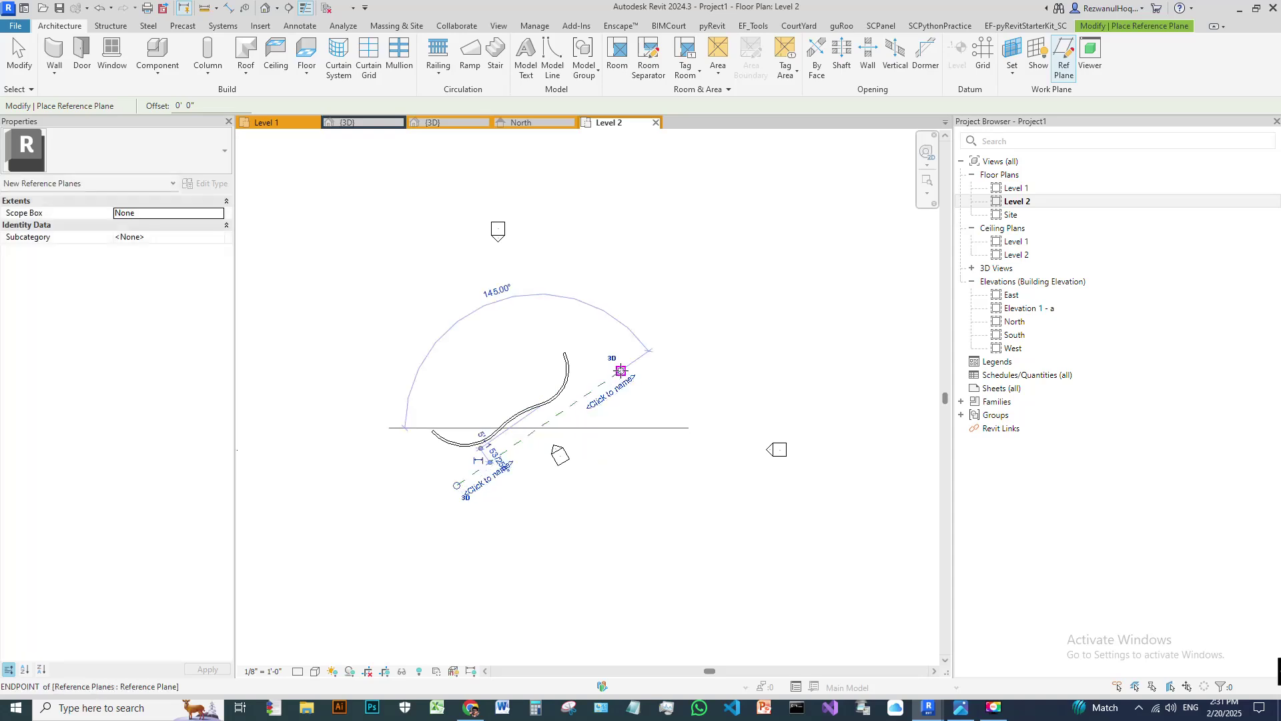
{"action": "key", "text": "Escape"}
{"action": "scroll", "coordinate": [527, 450], "scroll_direction": "up", "scroll_amount": 1}
{"action": "key", "text": "Escape"}
{"action": "scroll", "coordinate": [527, 450], "scroll_direction": "up", "scroll_amount": 2}
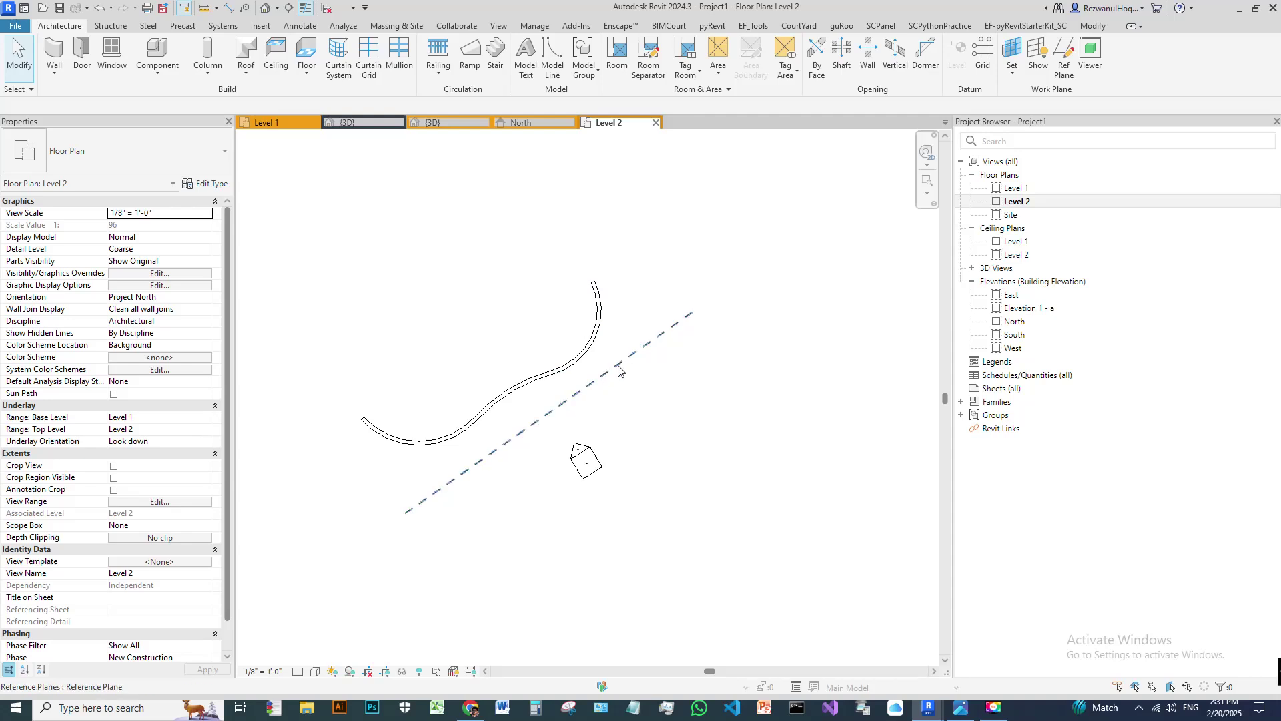
- Name the angled reference plane 1
{"action": "left_click", "coordinate": [588, 385]}
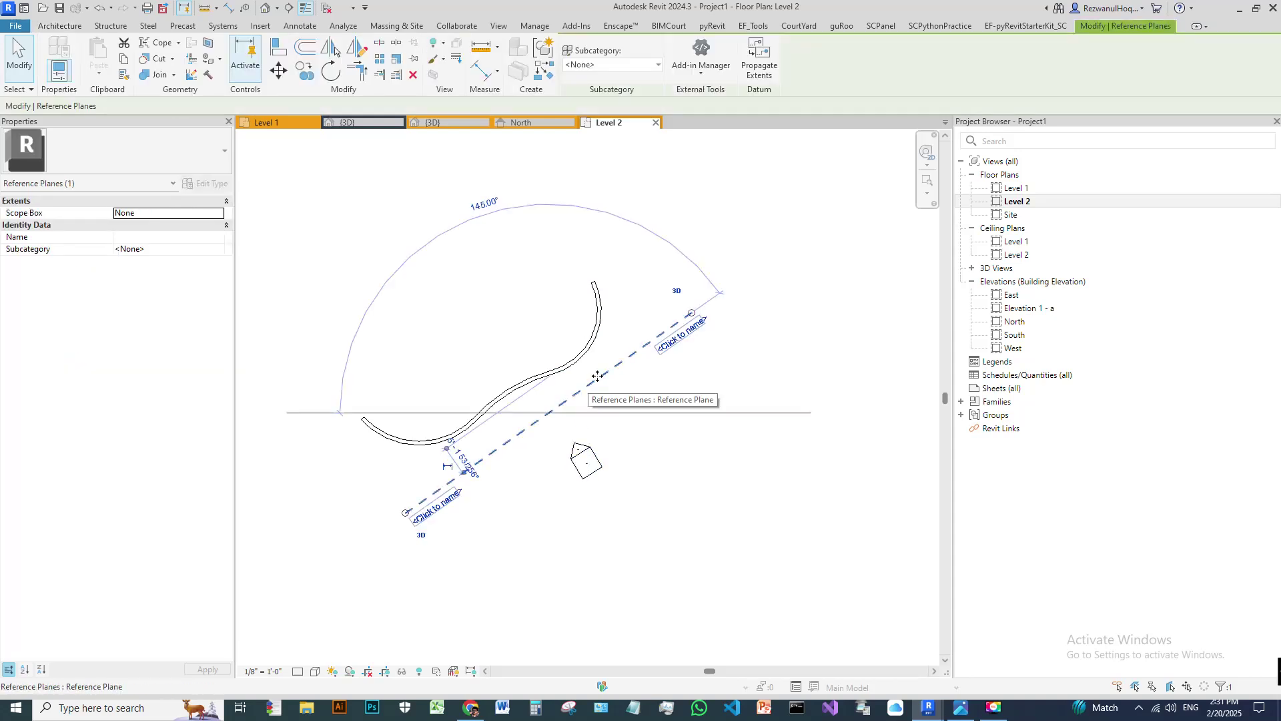
{"action": "left_click", "coordinate": [686, 339]}
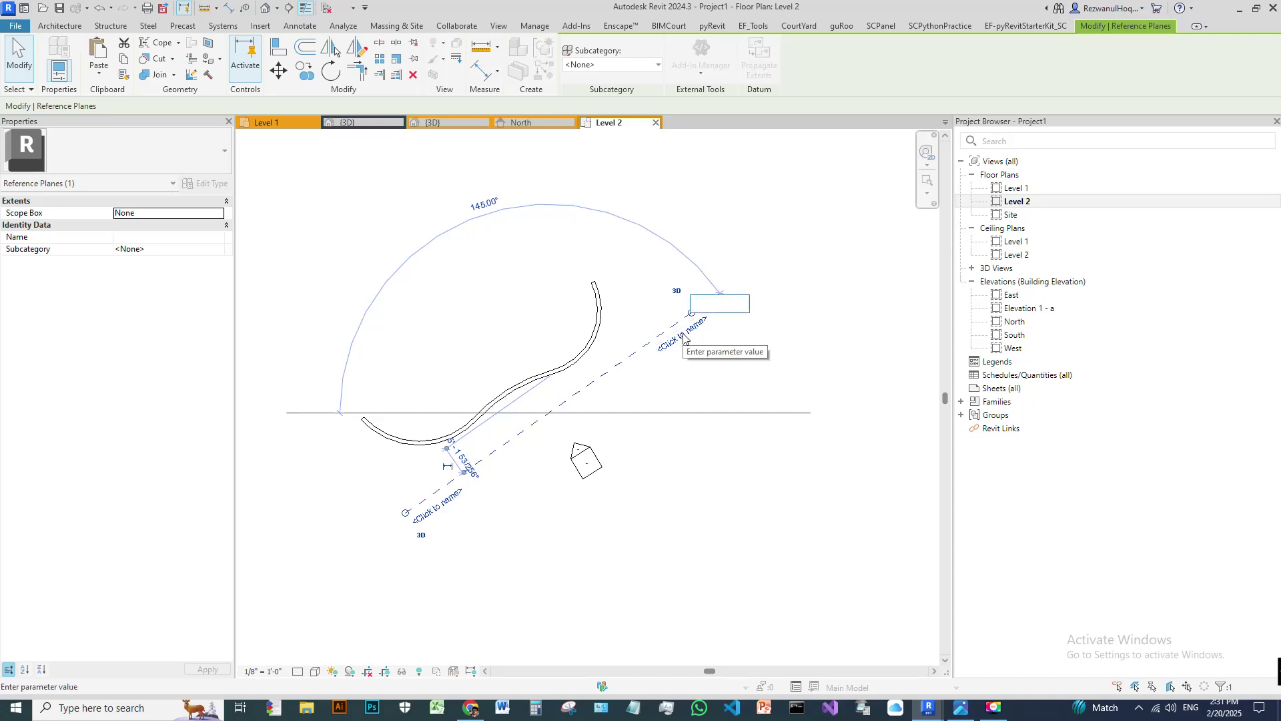
{"action": "type", "text": "a"}
{"action": "key", "text": "Return"}
{"action": "left_click", "coordinate": [774, 291]}
- Open the Elevation 1 - a view from its angled marker
{"action": "double_click", "coordinate": [581, 450]}
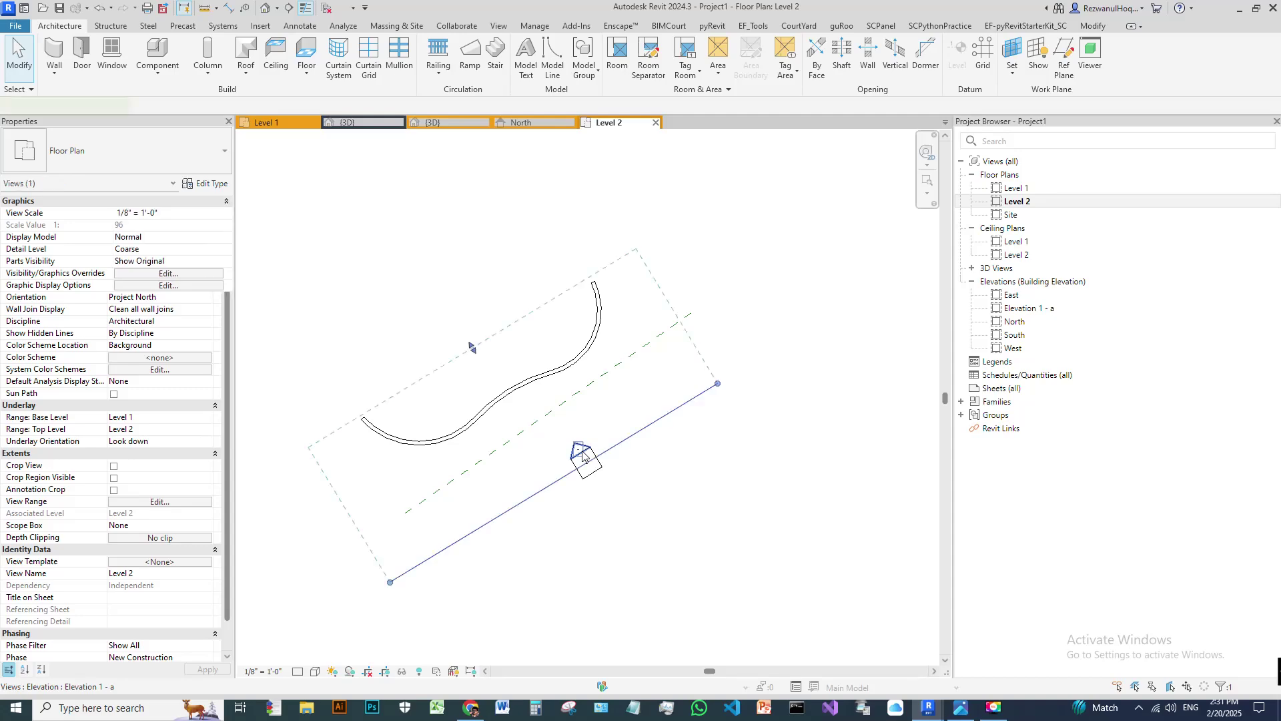
{"action": "left_click", "coordinate": [582, 451]}
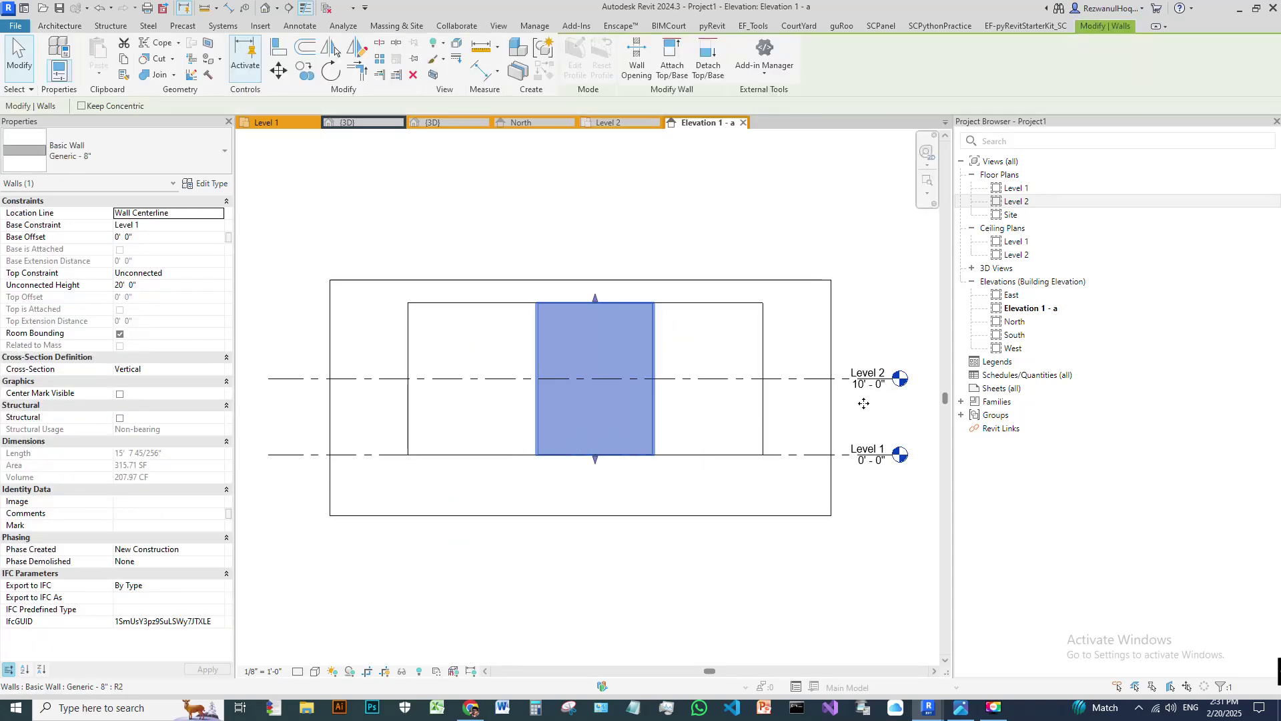
{"action": "key", "text": "Escape"}
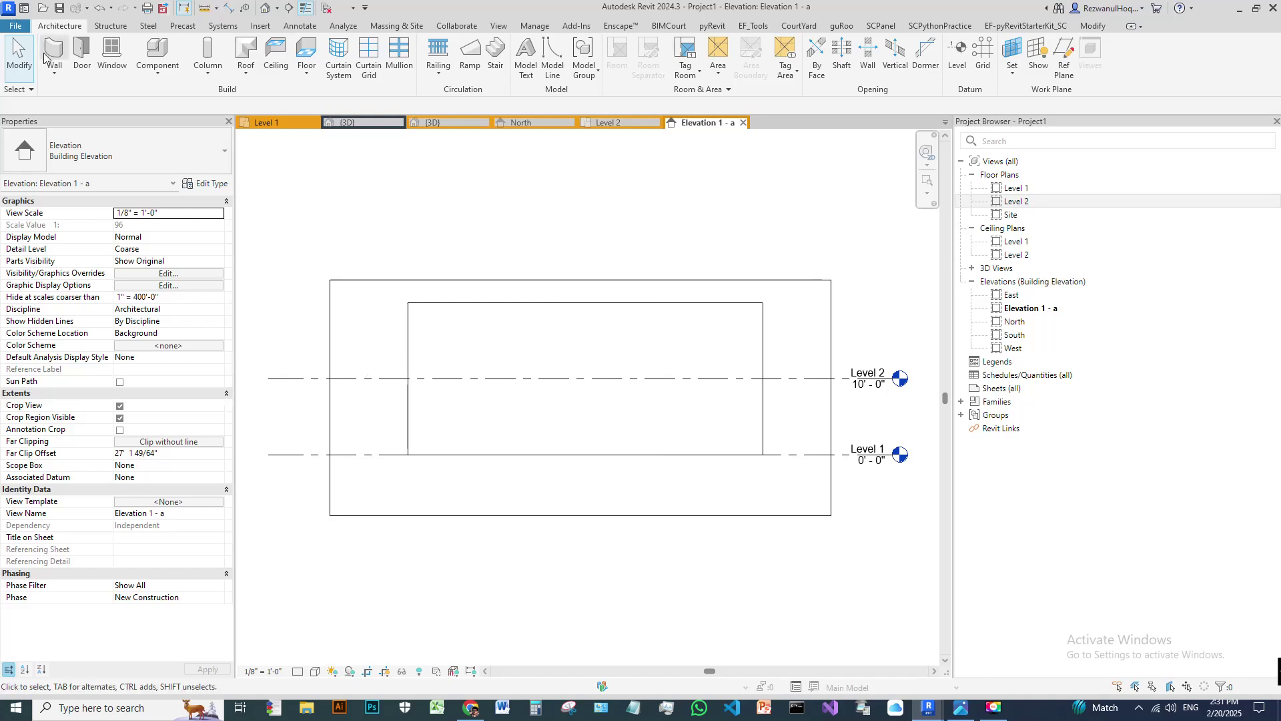
- Create an in-place model in the Walls category with the name Walls 1
{"action": "left_click", "coordinate": [156, 73]}
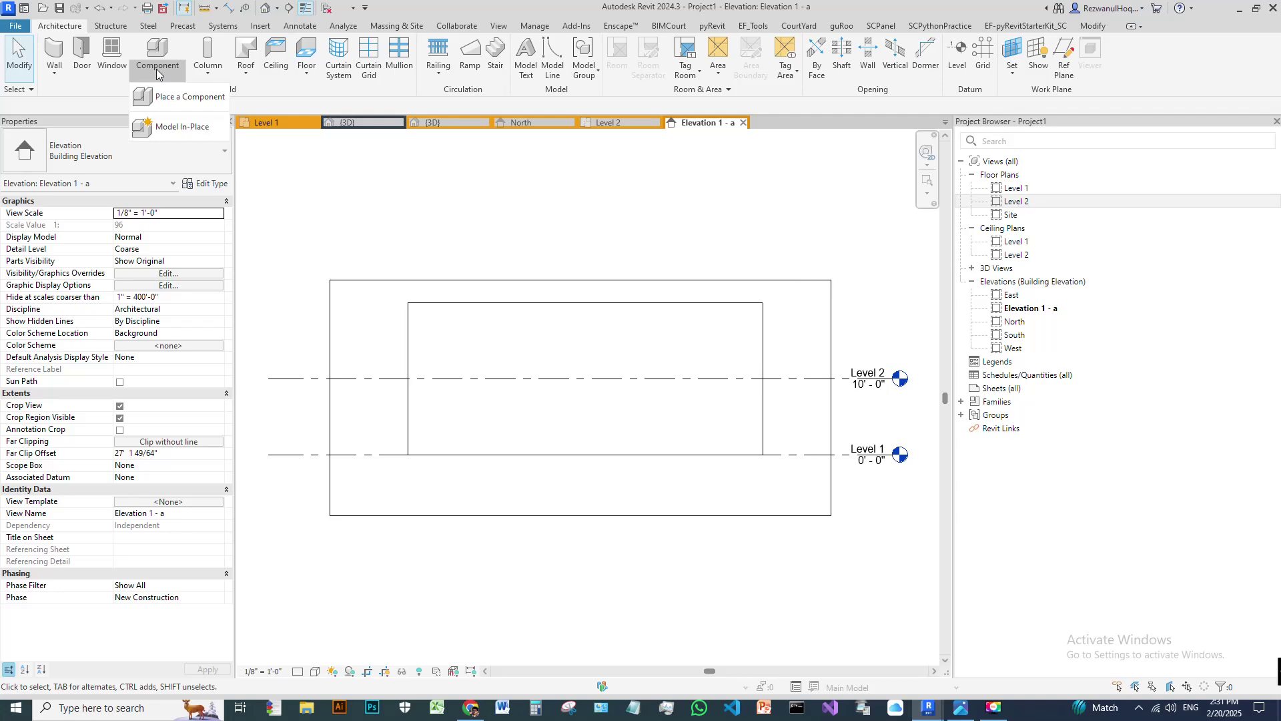
{"action": "left_click", "coordinate": [184, 127]}
{"action": "scroll", "coordinate": [534, 380], "scroll_direction": "down", "scroll_amount": 7}
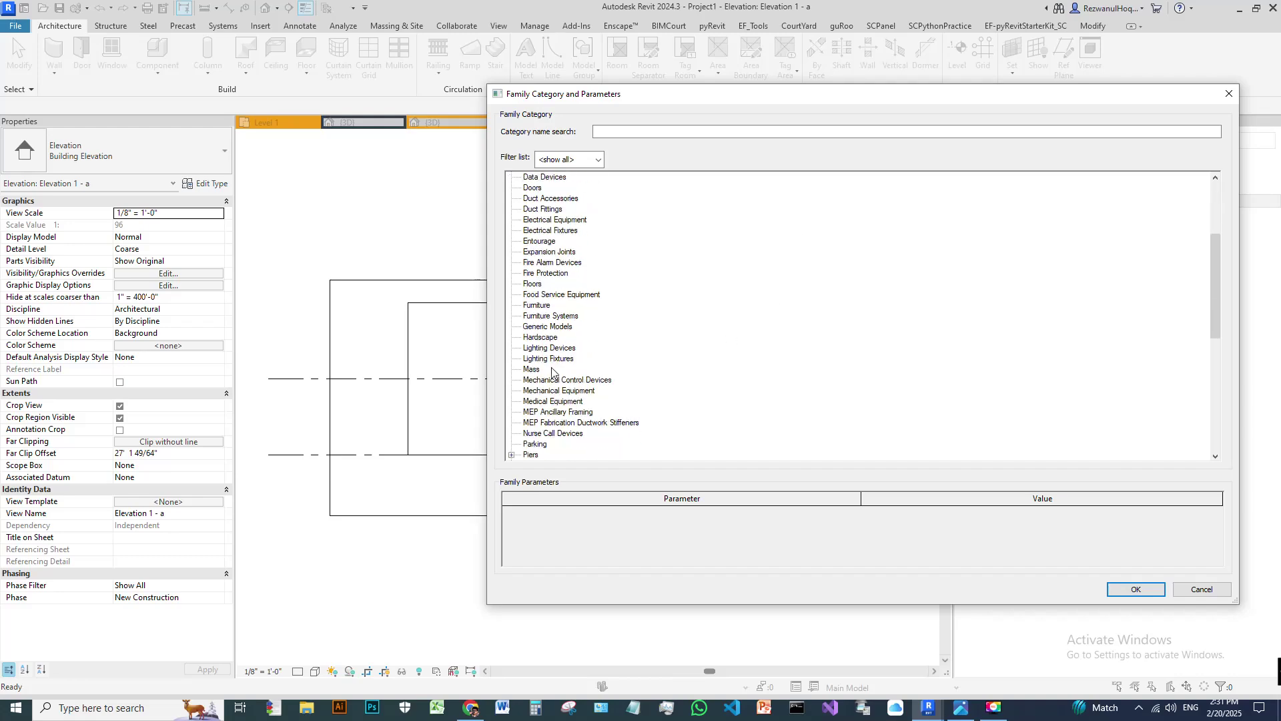
{"action": "scroll", "coordinate": [540, 375], "scroll_direction": "down", "scroll_amount": 8}
{"action": "left_click", "coordinate": [534, 443]}
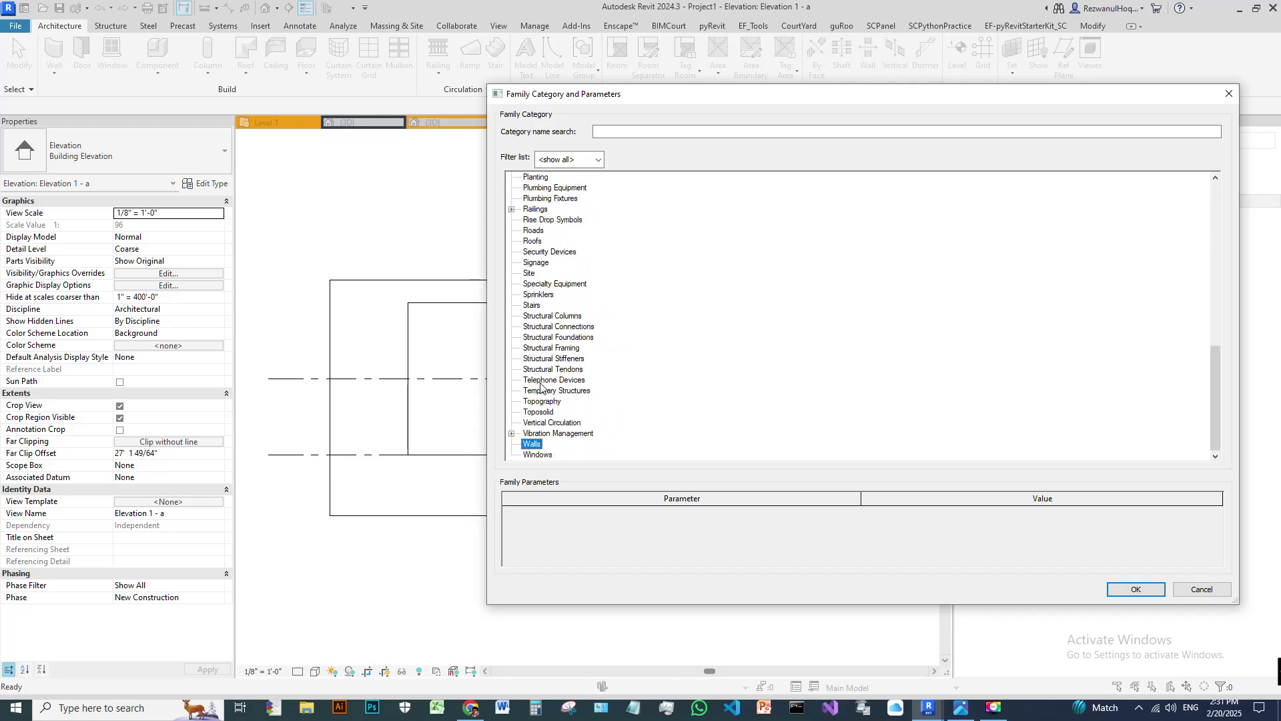
{"action": "left_click", "coordinate": [1136, 590]}
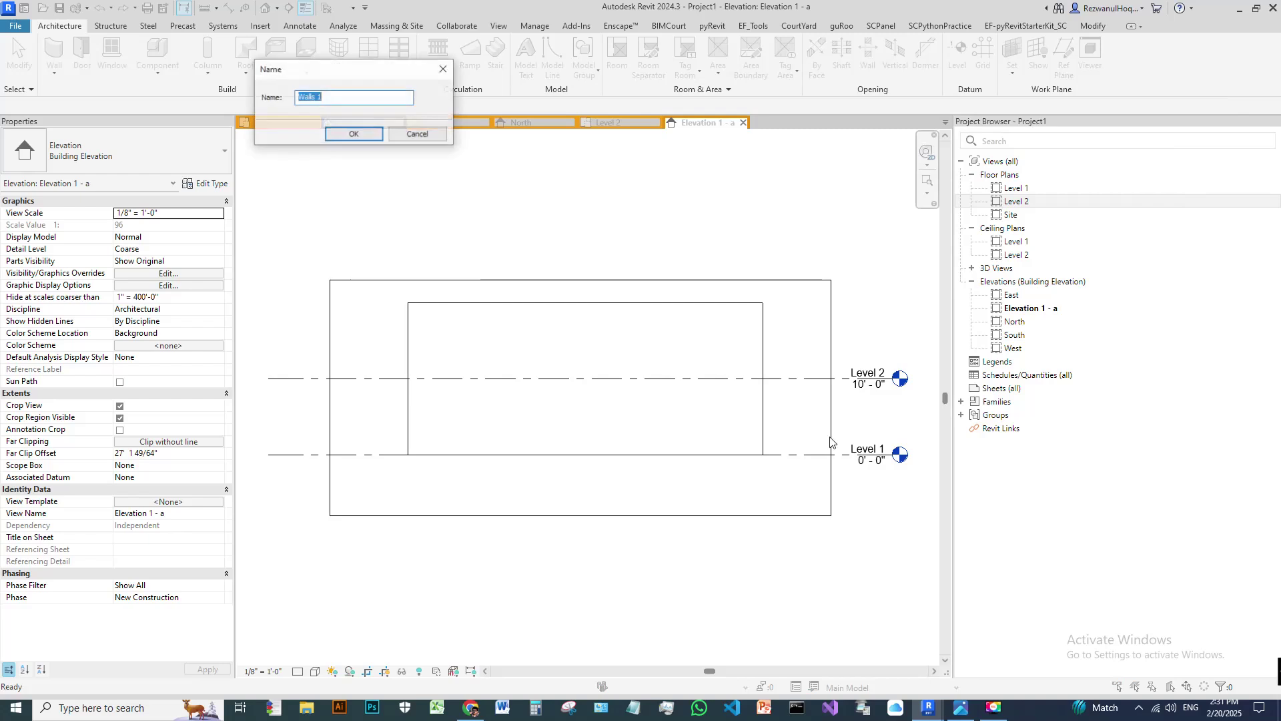
{"action": "left_click", "coordinate": [353, 136]}
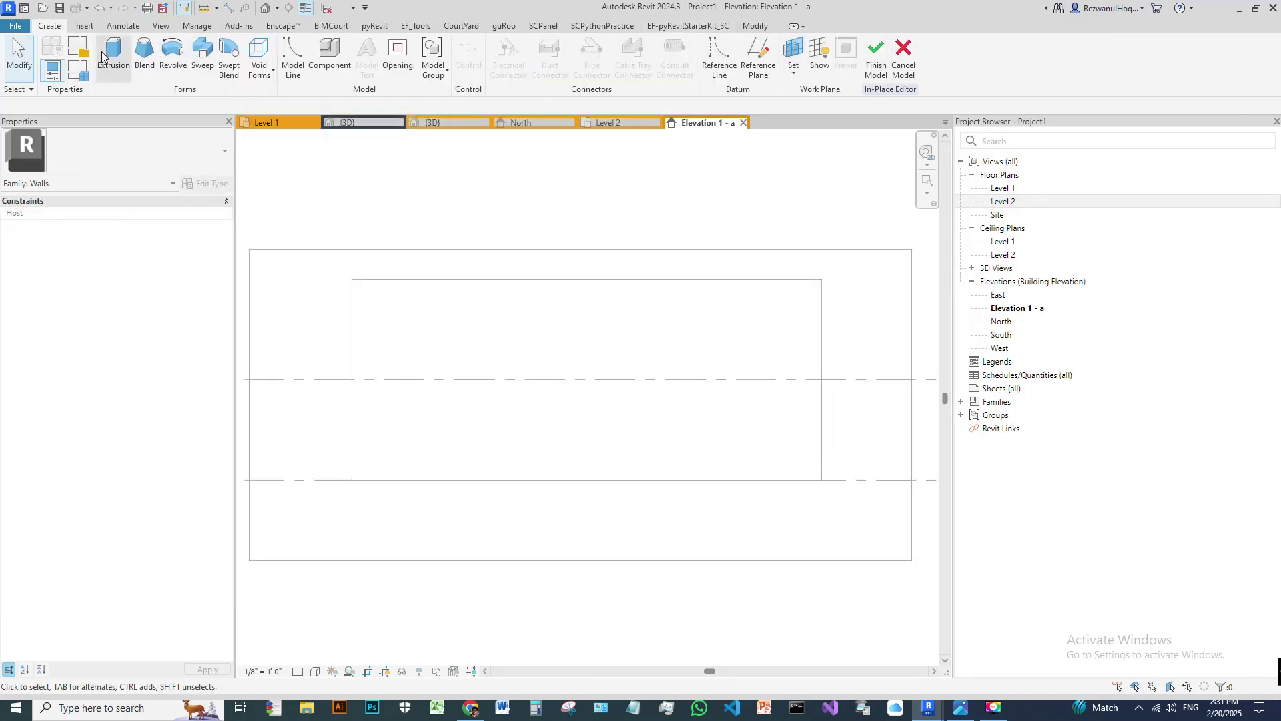
- Start a void extrusion with Reference Plane : 1 as its work plane
{"action": "left_click", "coordinate": [262, 69]}
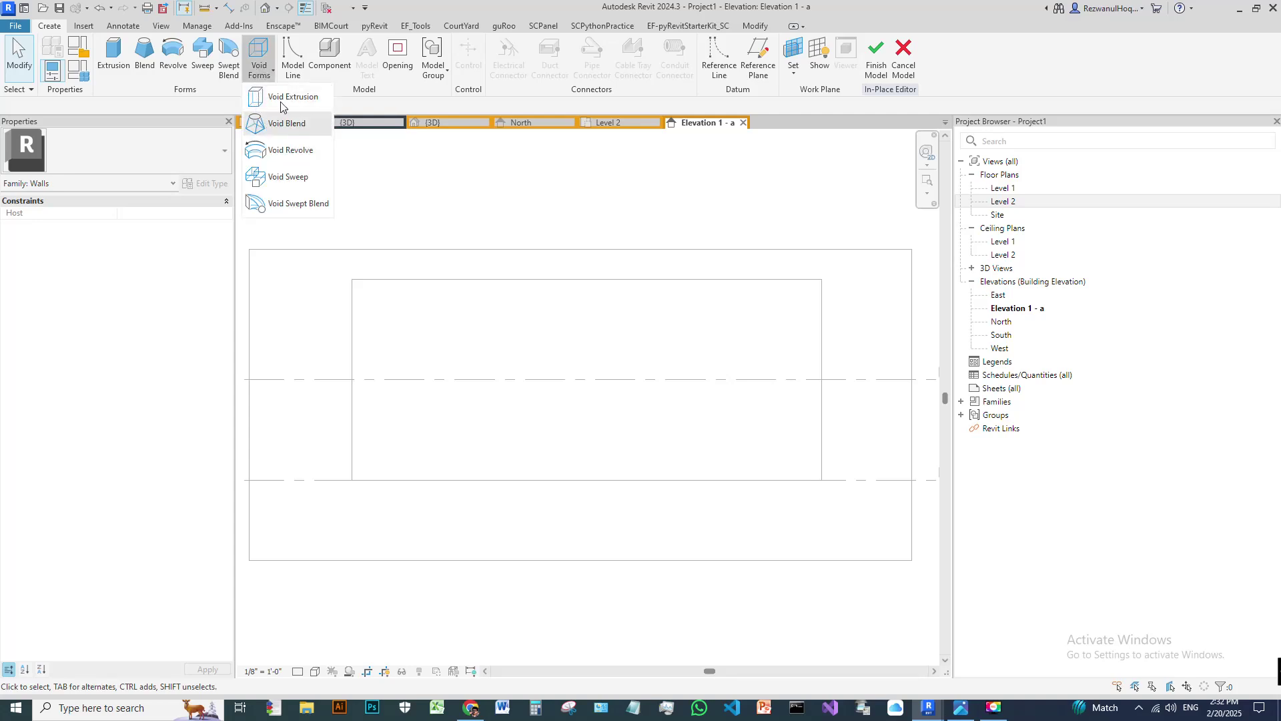
{"action": "left_click", "coordinate": [284, 96]}
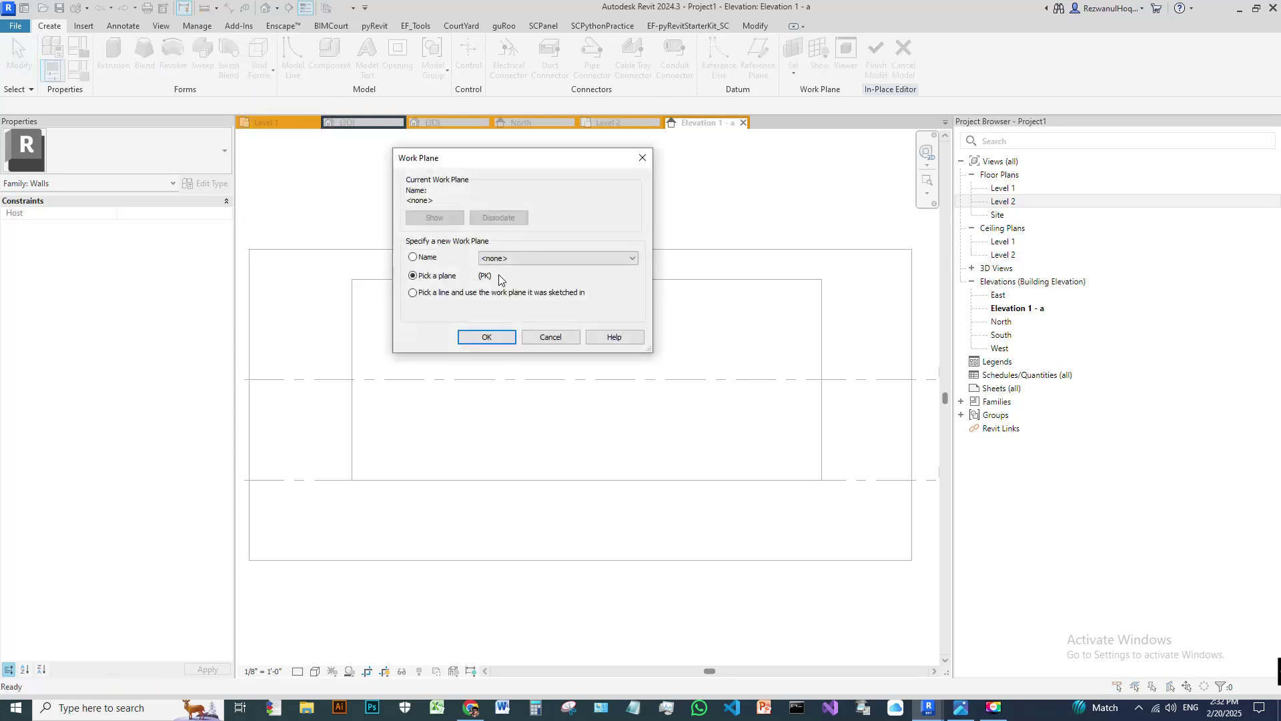
{"action": "left_click", "coordinate": [560, 258]}
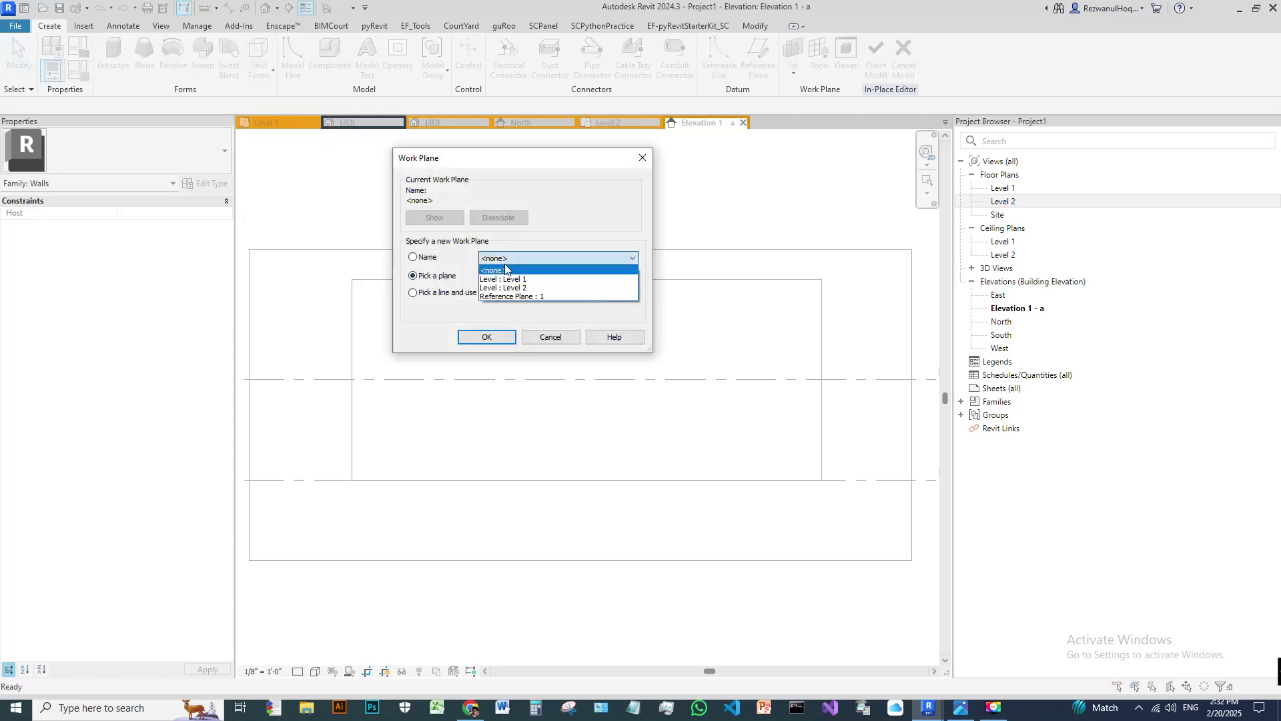
{"action": "left_click", "coordinate": [524, 300]}
{"action": "left_click", "coordinate": [487, 338]}
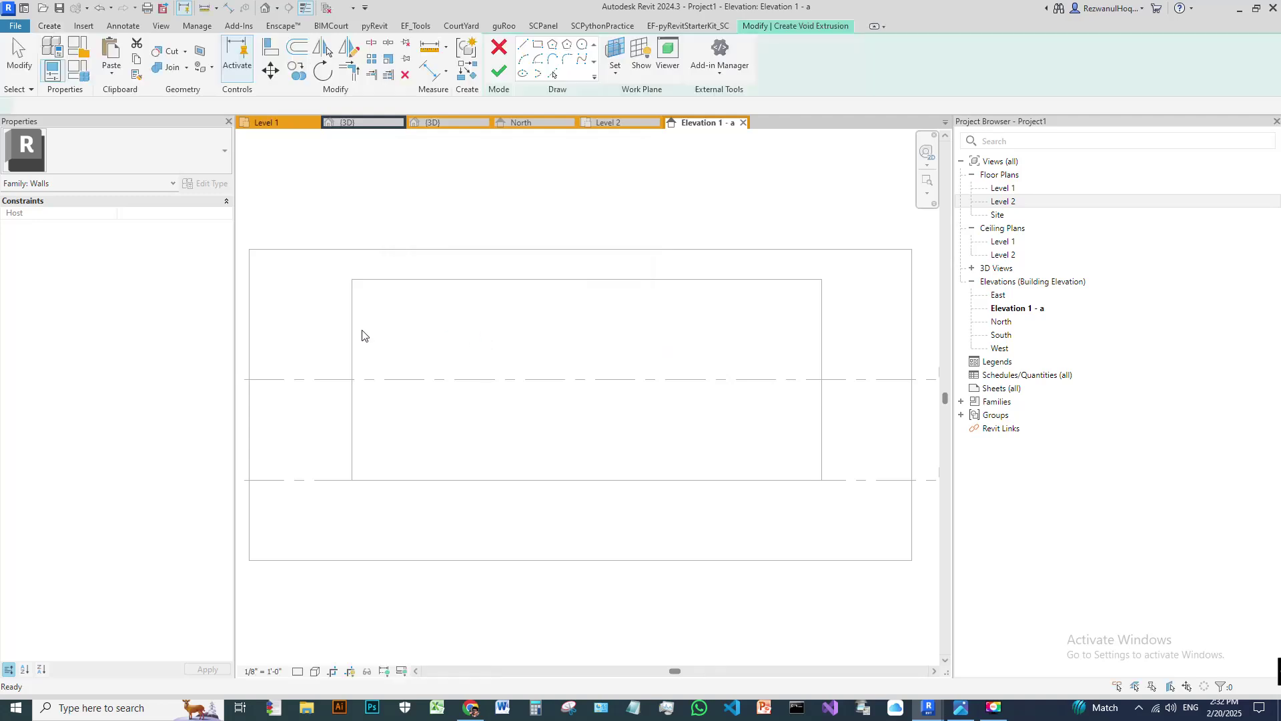
- Sketch a circle for an opening near the wall's lower left corner
{"action": "left_click", "coordinate": [581, 46]}
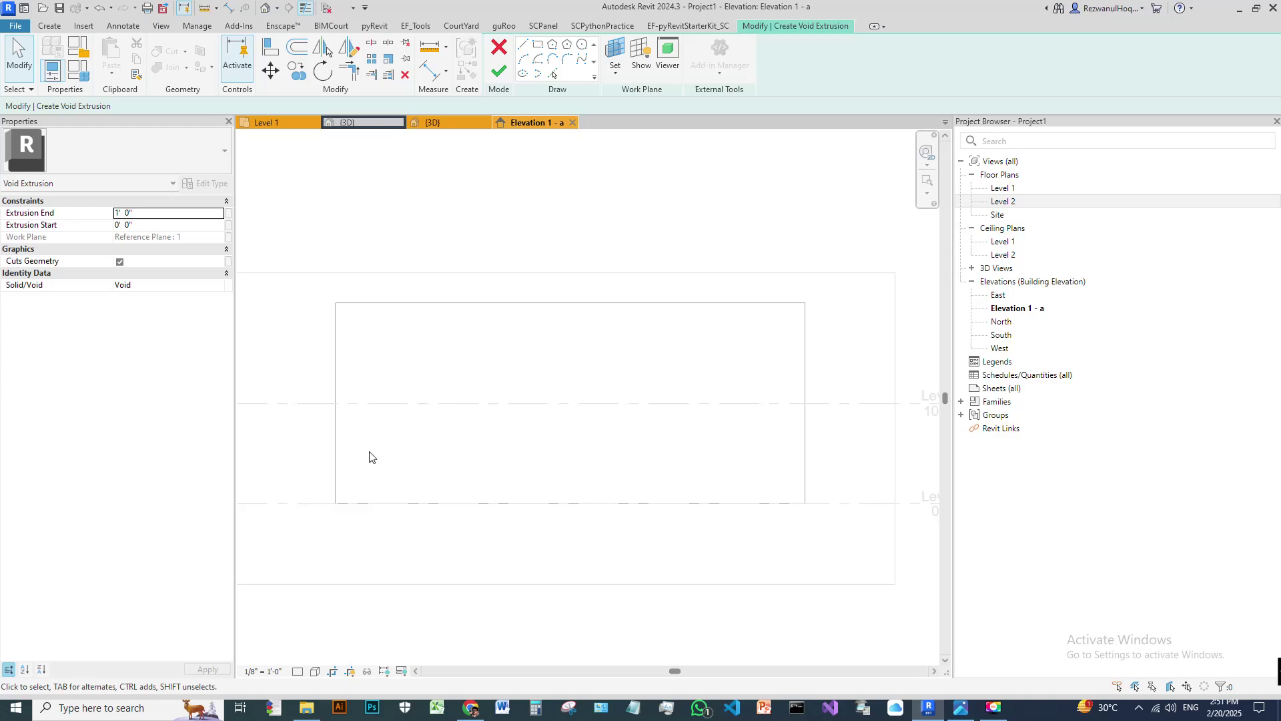
{"action": "left_click", "coordinate": [582, 43]}
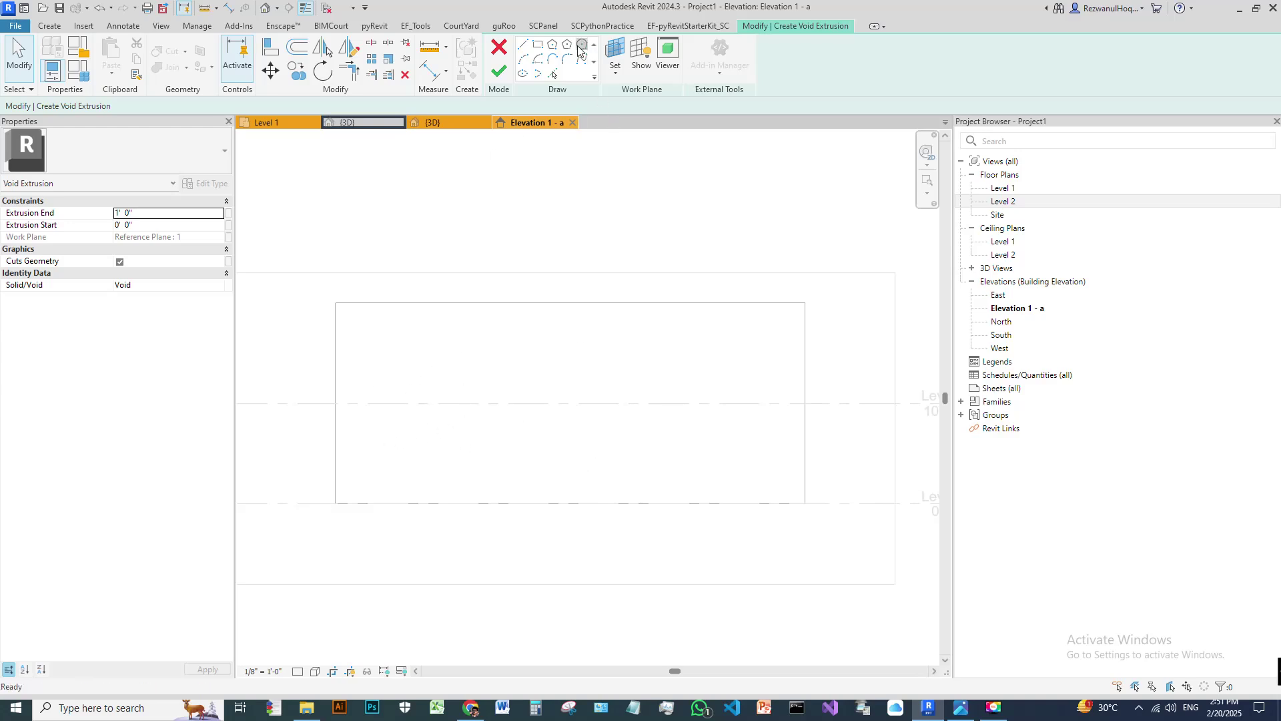
{"action": "left_click", "coordinate": [383, 456]}
{"action": "left_click", "coordinate": [398, 427]}
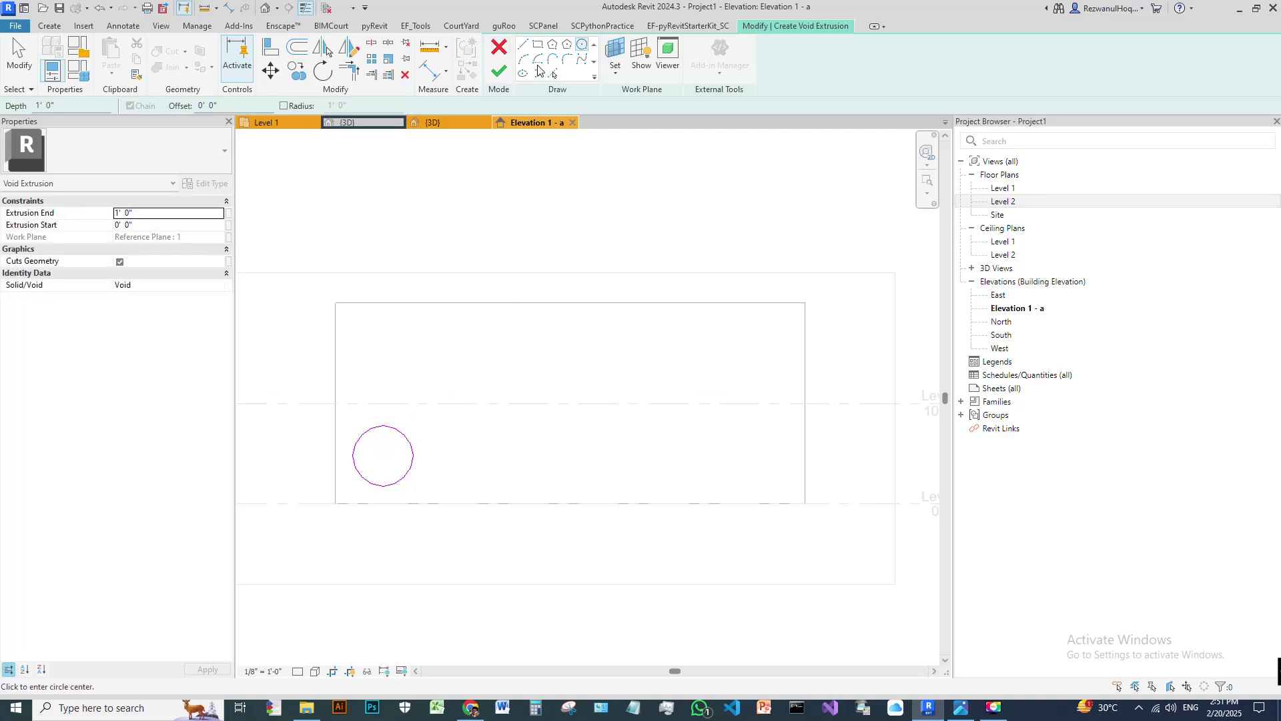
- Sketch a wavy chain of tangent arcs across the upper part of the wall, extending past both of its ends
{"action": "left_click", "coordinate": [523, 60]}
{"action": "left_click", "coordinate": [302, 352]}
{"action": "left_click", "coordinate": [372, 326]}
{"action": "left_click", "coordinate": [354, 334]}
{"action": "left_click", "coordinate": [556, 61]}
{"action": "left_click", "coordinate": [371, 327]}
{"action": "left_click", "coordinate": [530, 358]}
{"action": "left_click", "coordinate": [674, 358]}
{"action": "left_click", "coordinate": [846, 357]}
{"action": "key", "text": "Escape"}
- Sketch a wide rectangle for an opening below the wave, right of the circle
{"action": "left_click", "coordinate": [538, 45]}
{"action": "left_click", "coordinate": [692, 469]}
{"action": "key", "text": "Escape"}
- Close the wavy profile with straight lines up and across above the wall, and finish the void extrusion sketch
{"action": "left_click", "coordinate": [301, 350]}
{"action": "left_click", "coordinate": [300, 225]}
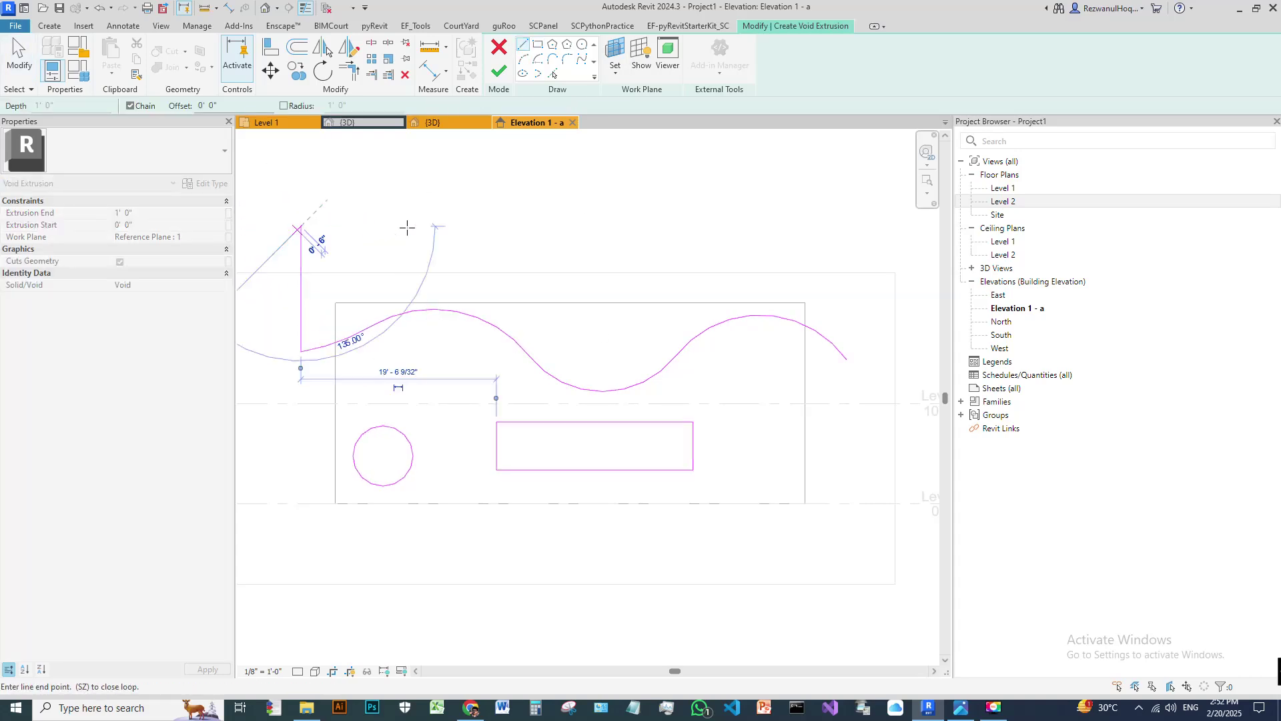
{"action": "left_click", "coordinate": [846, 225]}
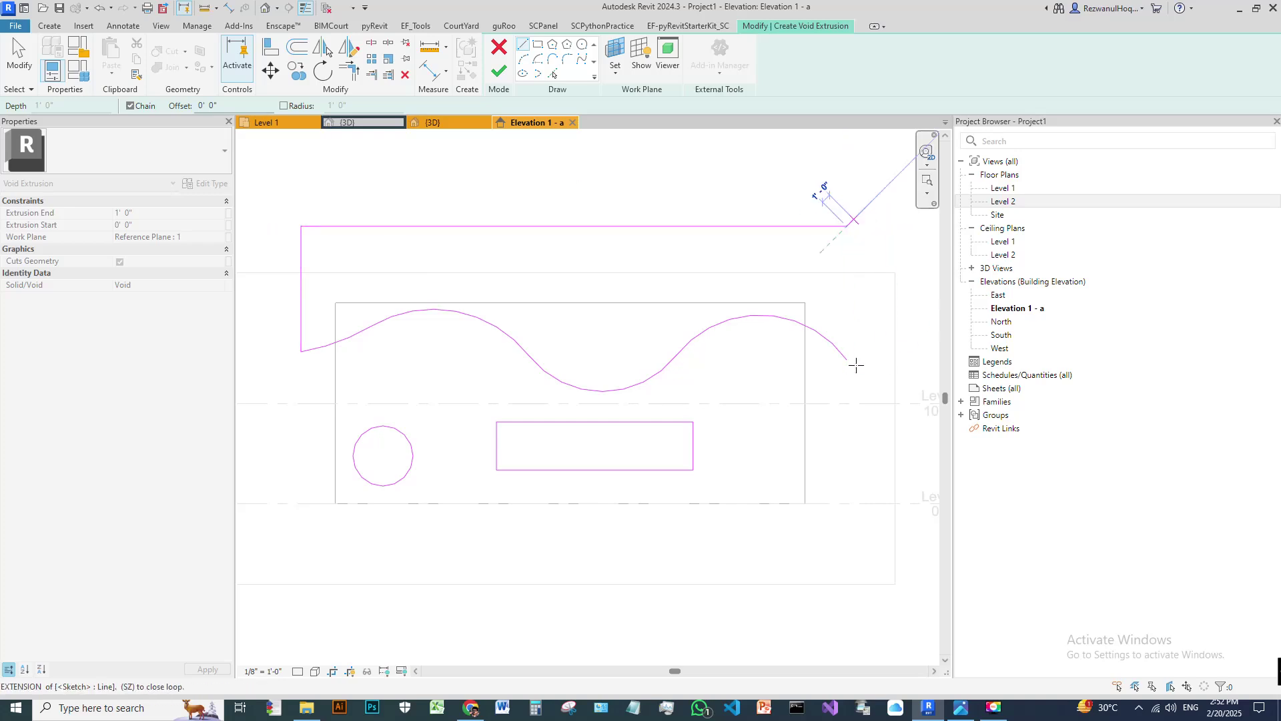
{"action": "left_click", "coordinate": [847, 361]}
{"action": "key", "text": "Escape"}
{"action": "scroll", "coordinate": [580, 400], "scroll_direction": "down", "scroll_amount": 3}
{"action": "scroll", "coordinate": [580, 400], "scroll_direction": "down", "scroll_amount": 1}
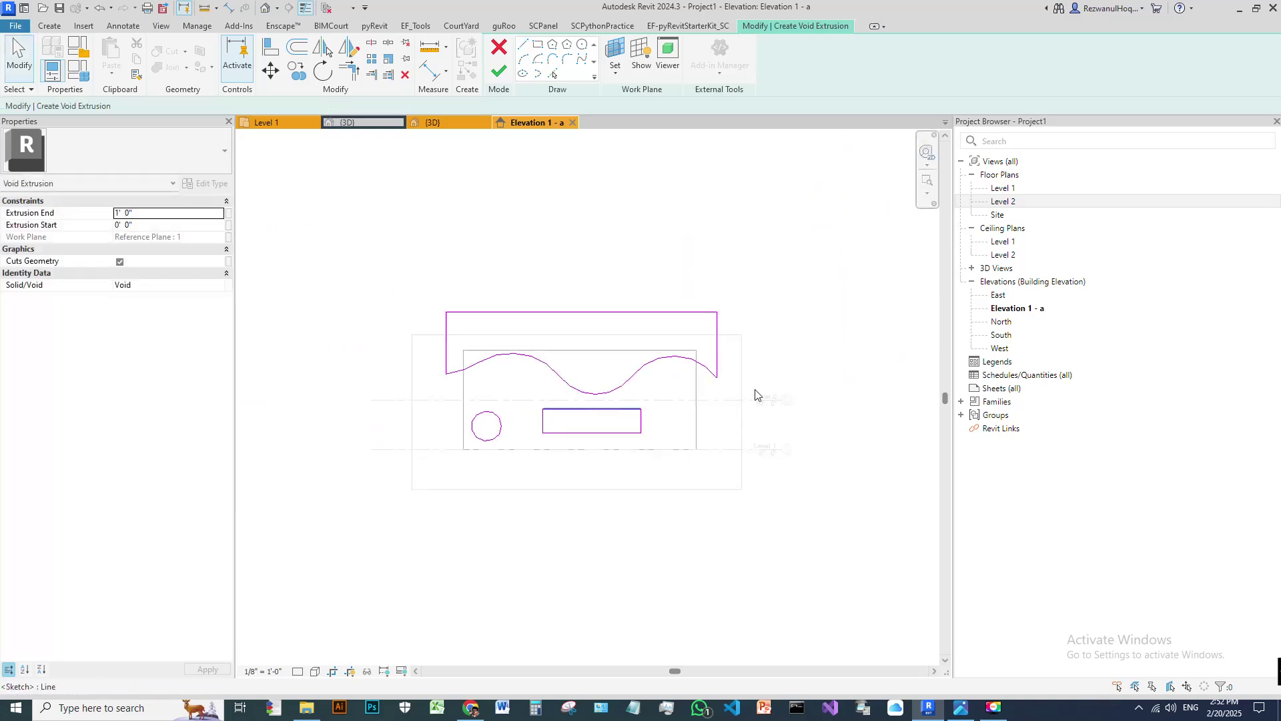
{"action": "left_click", "coordinate": [499, 73]}
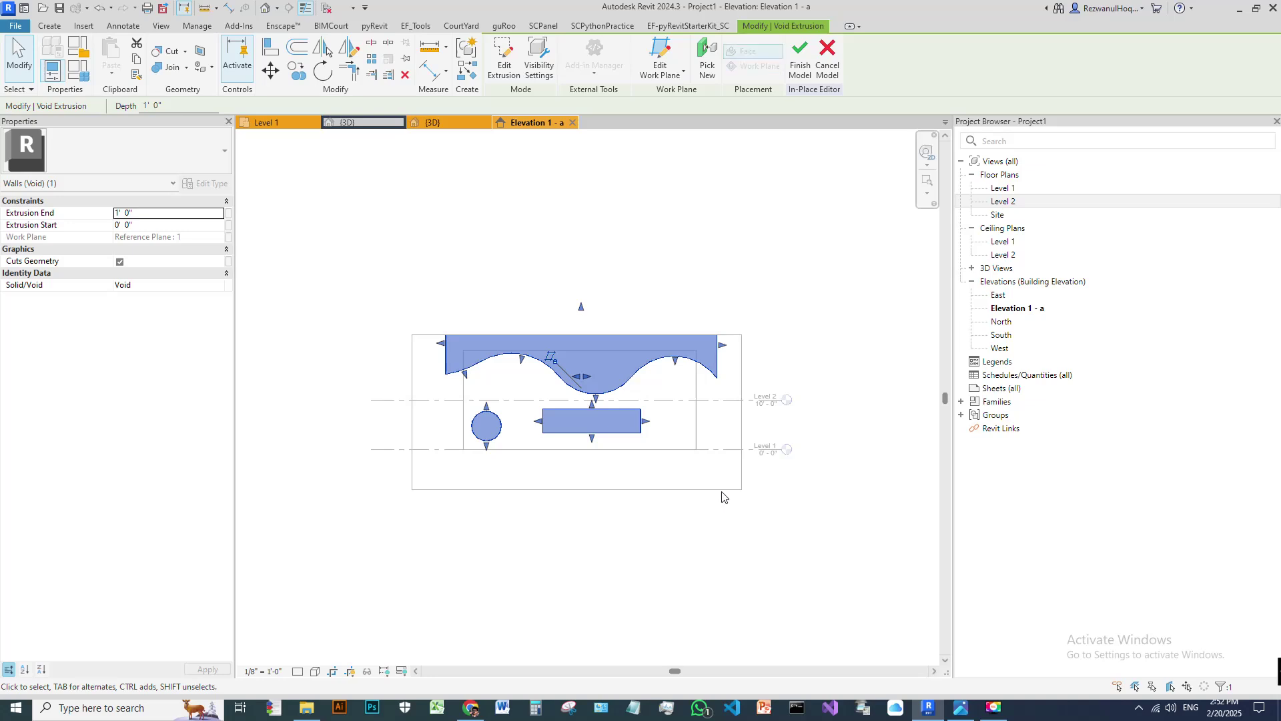
- Stretch the void extrusion in the Level 1 plan from the reference plane through and beyond the whole S-shaped wall
{"action": "key", "text": "Escape"}
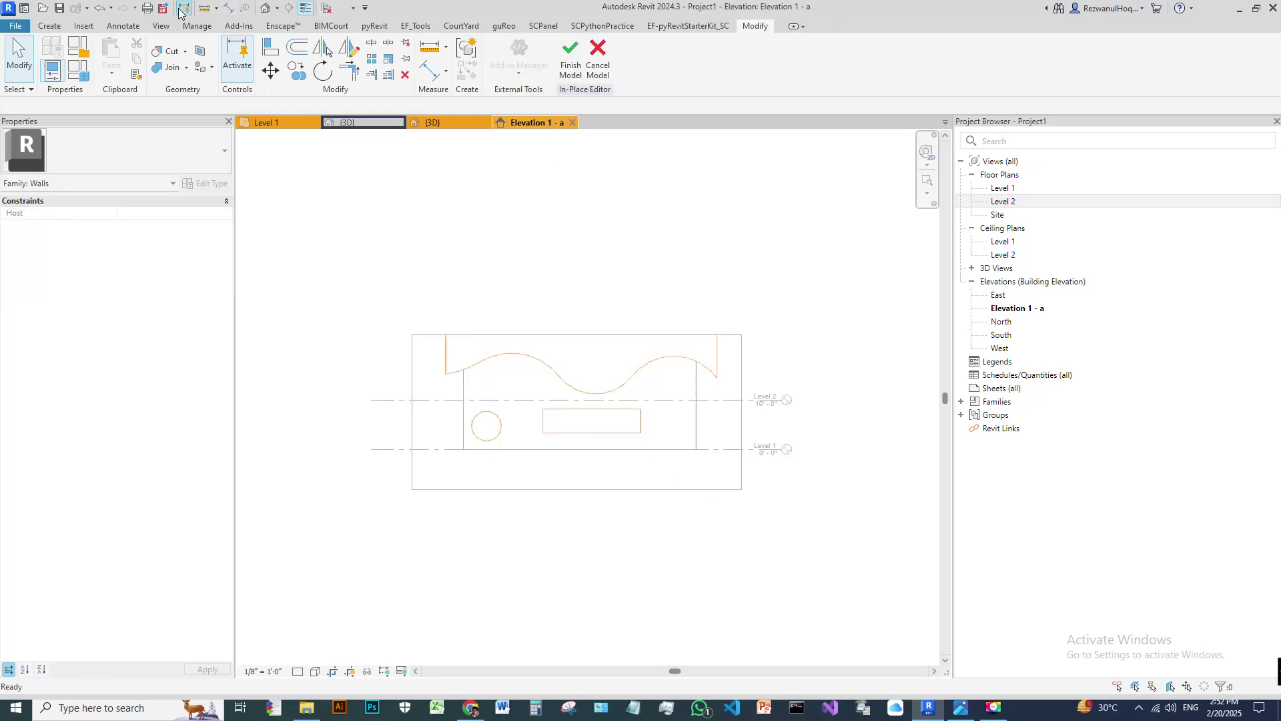
{"action": "left_click", "coordinate": [266, 9]}
{"action": "middle_click_drag", "start_coordinate": [695, 586], "coordinate": [609, 486], "text": "shift"}
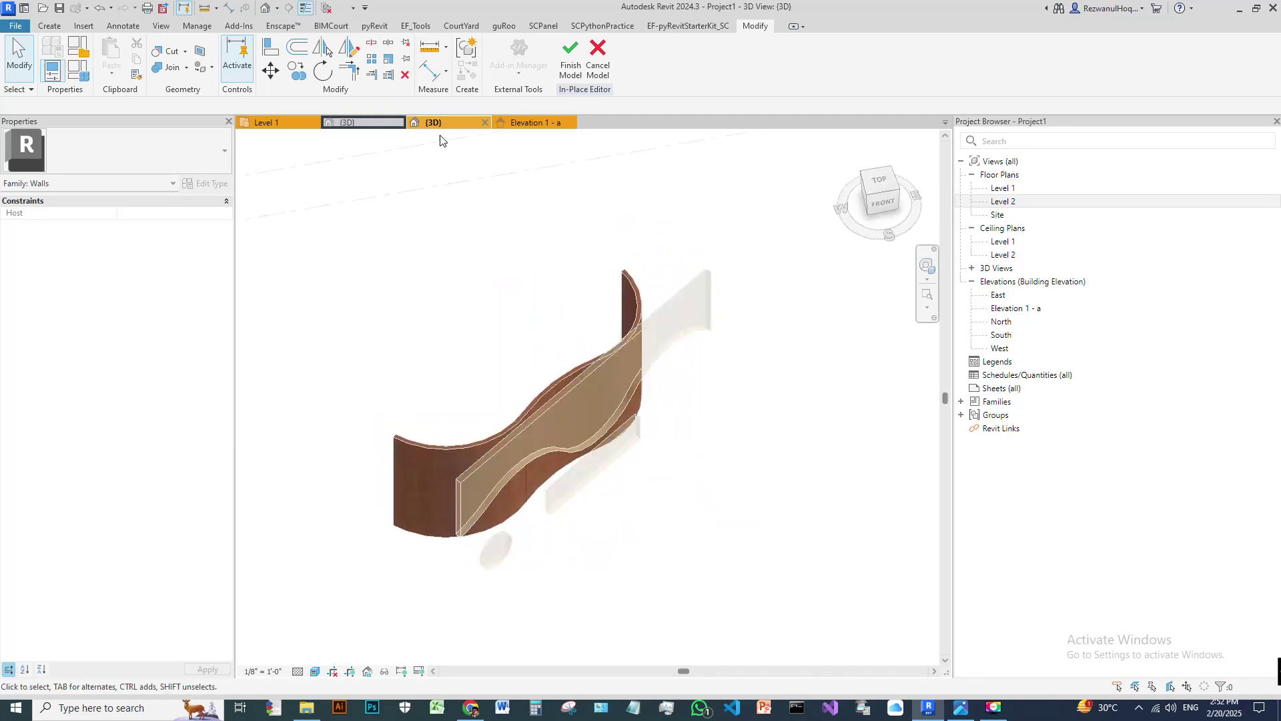
{"action": "left_click", "coordinate": [532, 124]}
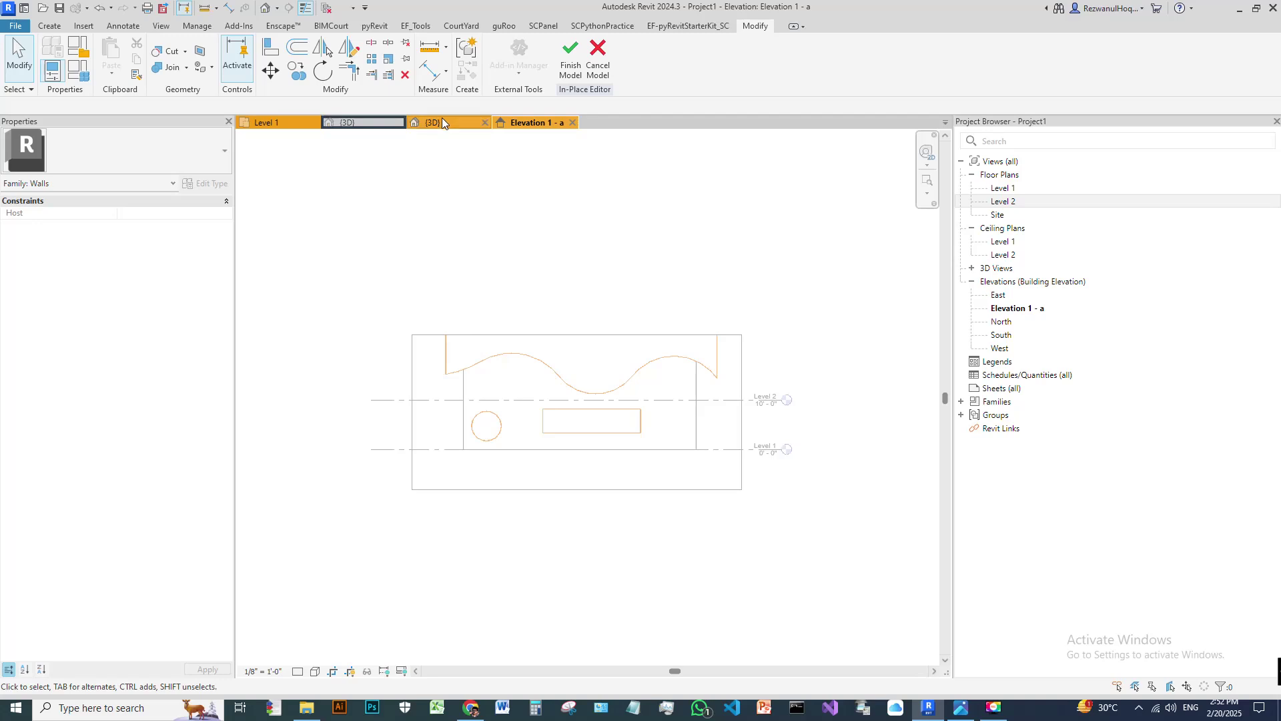
{"action": "left_click", "coordinate": [267, 122]}
{"action": "scroll", "coordinate": [789, 324], "scroll_direction": "up", "scroll_amount": 3}
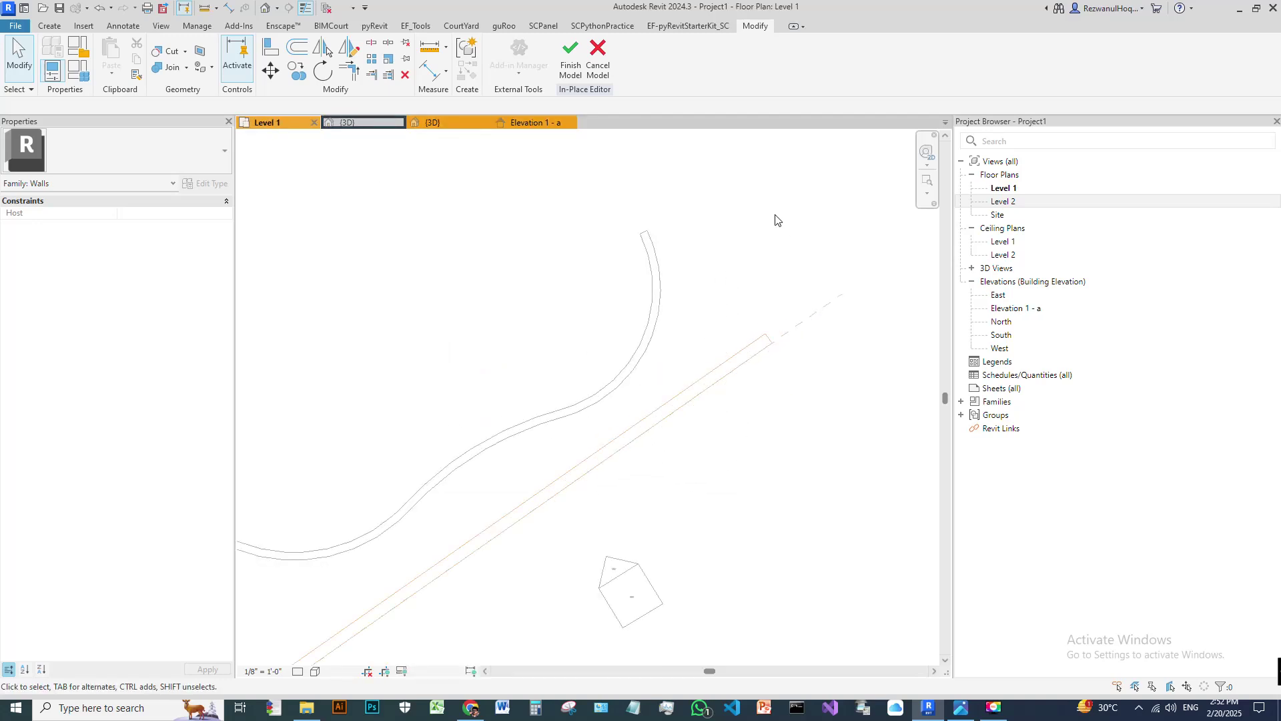
{"action": "scroll", "coordinate": [780, 414], "scroll_direction": "down", "scroll_amount": 2}
{"action": "scroll", "coordinate": [706, 372], "scroll_direction": "up", "scroll_amount": 4}
{"action": "left_click", "coordinate": [722, 405]}
{"action": "scroll", "coordinate": [687, 405], "scroll_direction": "down", "scroll_amount": 2}
{"action": "scroll", "coordinate": [634, 465], "scroll_direction": "up", "scroll_amount": 3}
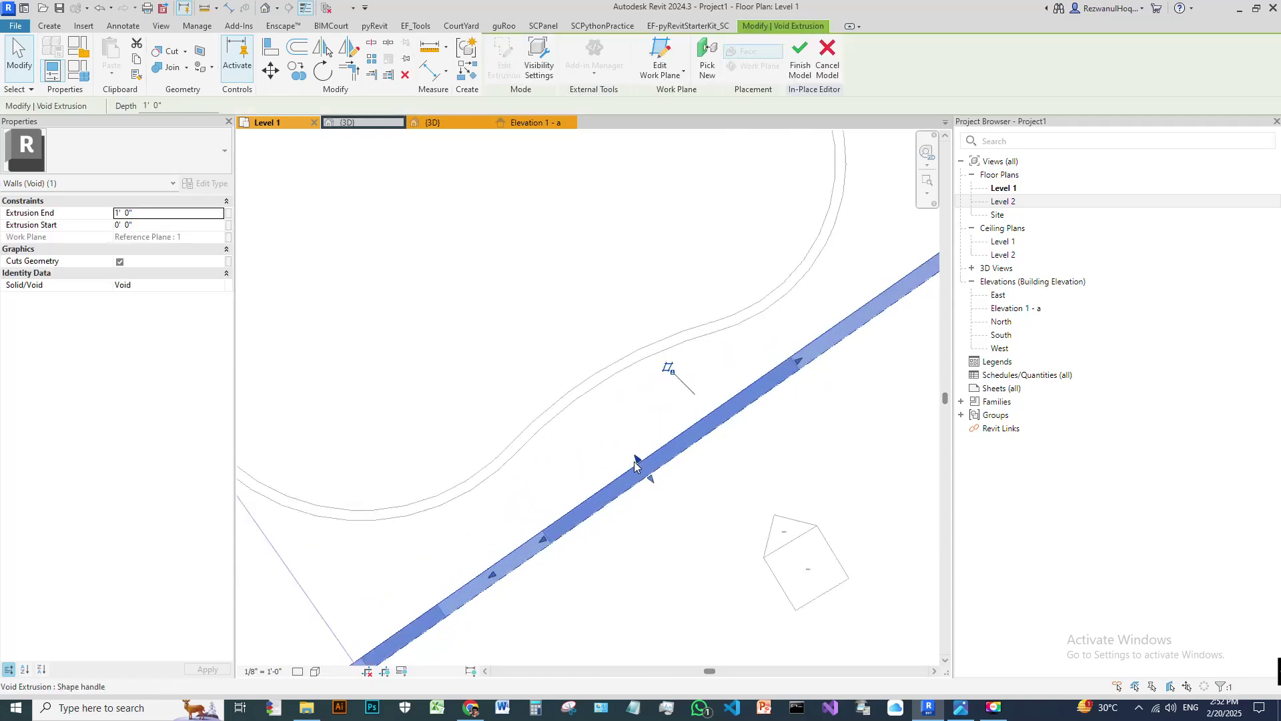
{"action": "left_click_drag", "start_coordinate": [637, 459], "coordinate": [476, 269]}
{"action": "scroll", "coordinate": [570, 437], "scroll_direction": "down", "scroll_amount": 2}
{"action": "middle_click_drag", "start_coordinate": [544, 354], "coordinate": [628, 433]}
{"action": "scroll", "coordinate": [623, 415], "scroll_direction": "up", "scroll_amount": 2}
{"action": "left_click_drag", "start_coordinate": [606, 410], "coordinate": [543, 341]}
- Cut the left arc segment of the S-shaped wall with the void extrusion in 3D
{"action": "left_click", "coordinate": [265, 8]}
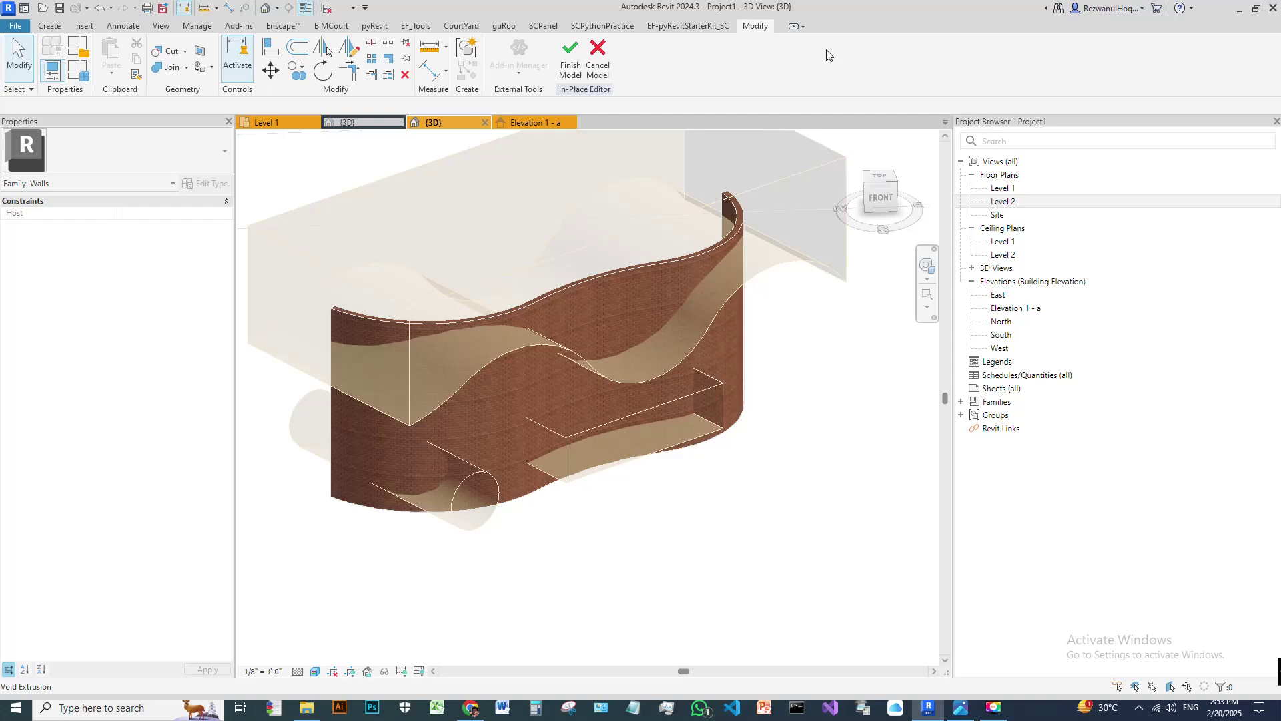
{"action": "left_click", "coordinate": [171, 53]}
{"action": "left_click", "coordinate": [342, 491]}
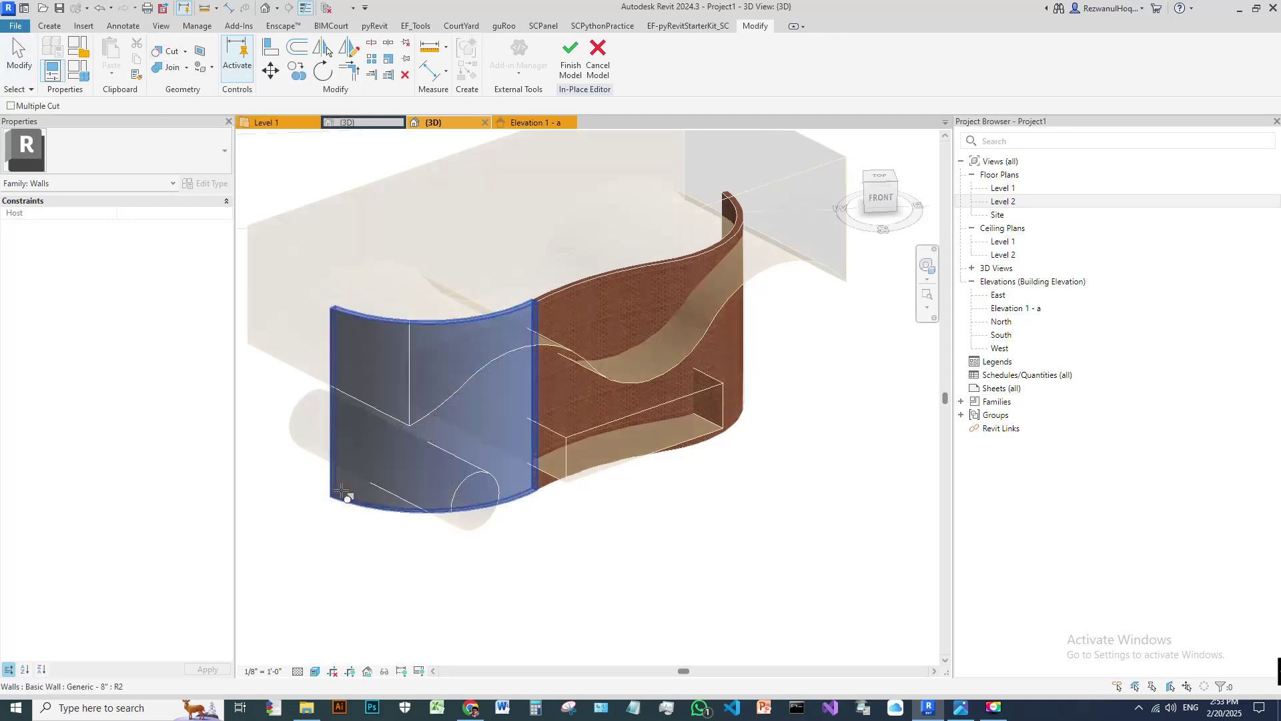
{"action": "left_click", "coordinate": [307, 413]}
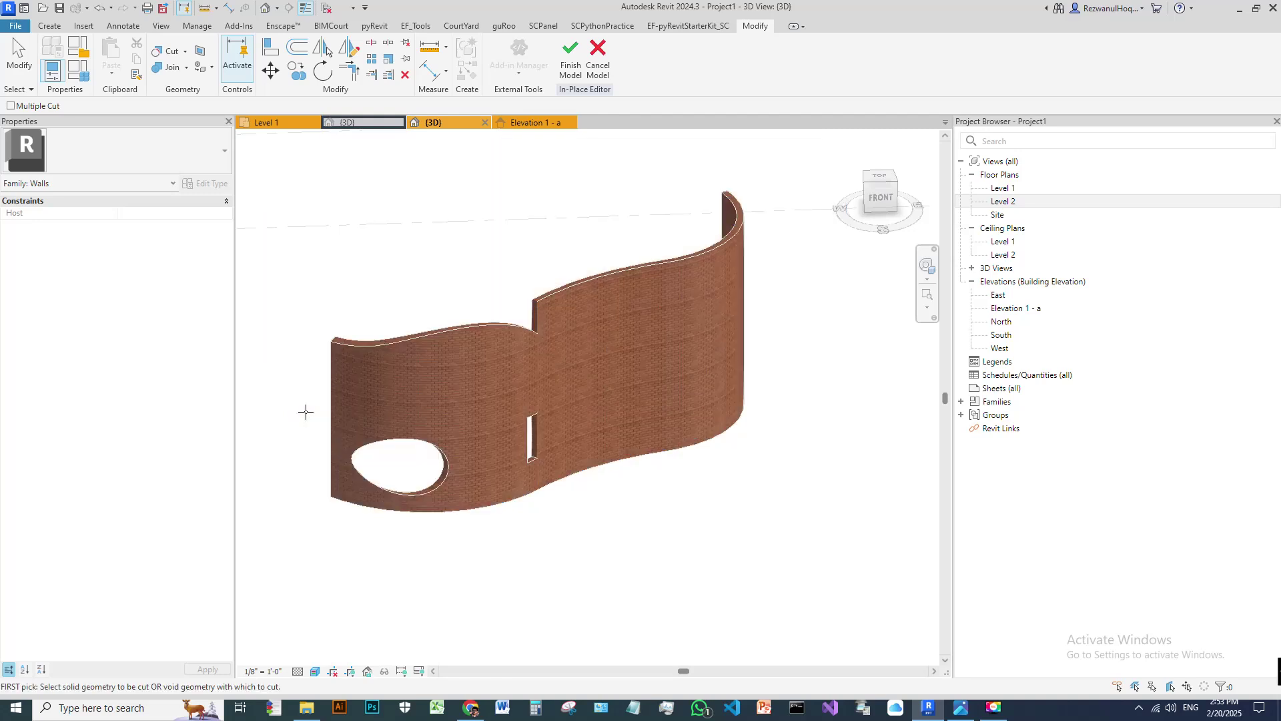
- Cut the middle and right arc segments of the S-shaped wall with the void extrusion
{"action": "left_click", "coordinate": [630, 324]}
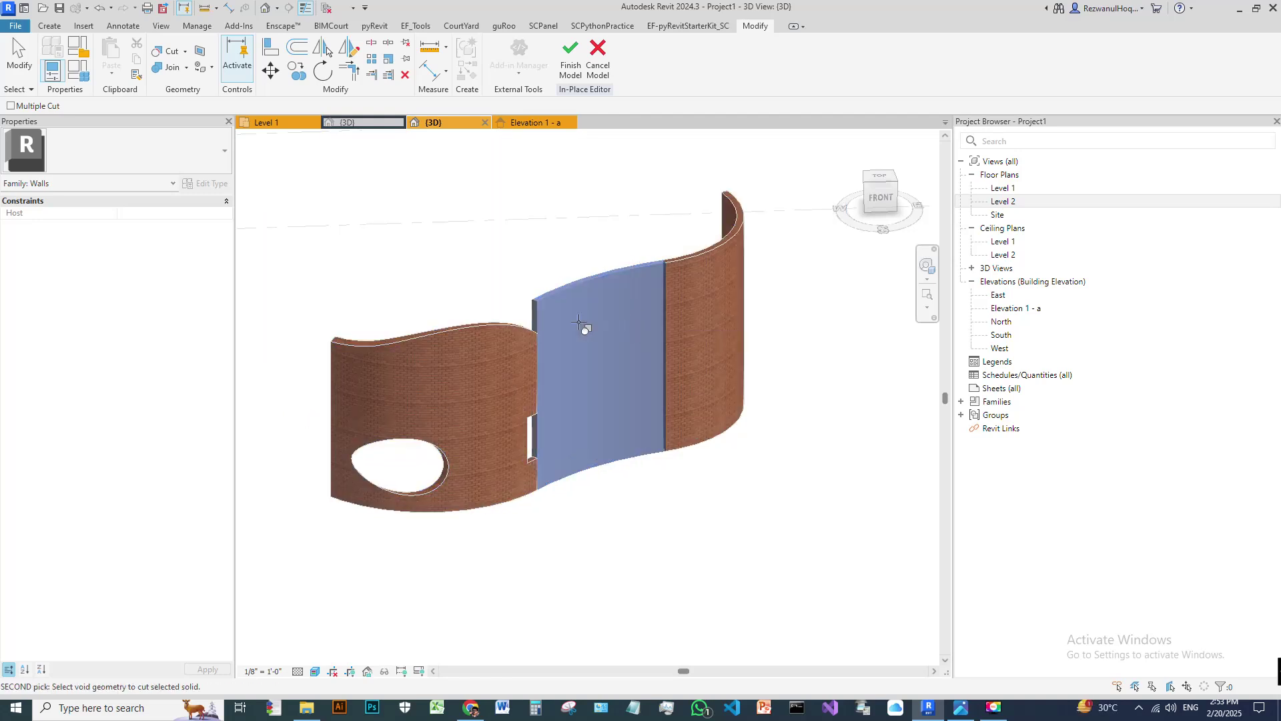
{"action": "left_click", "coordinate": [497, 324]}
{"action": "left_click", "coordinate": [702, 277]}
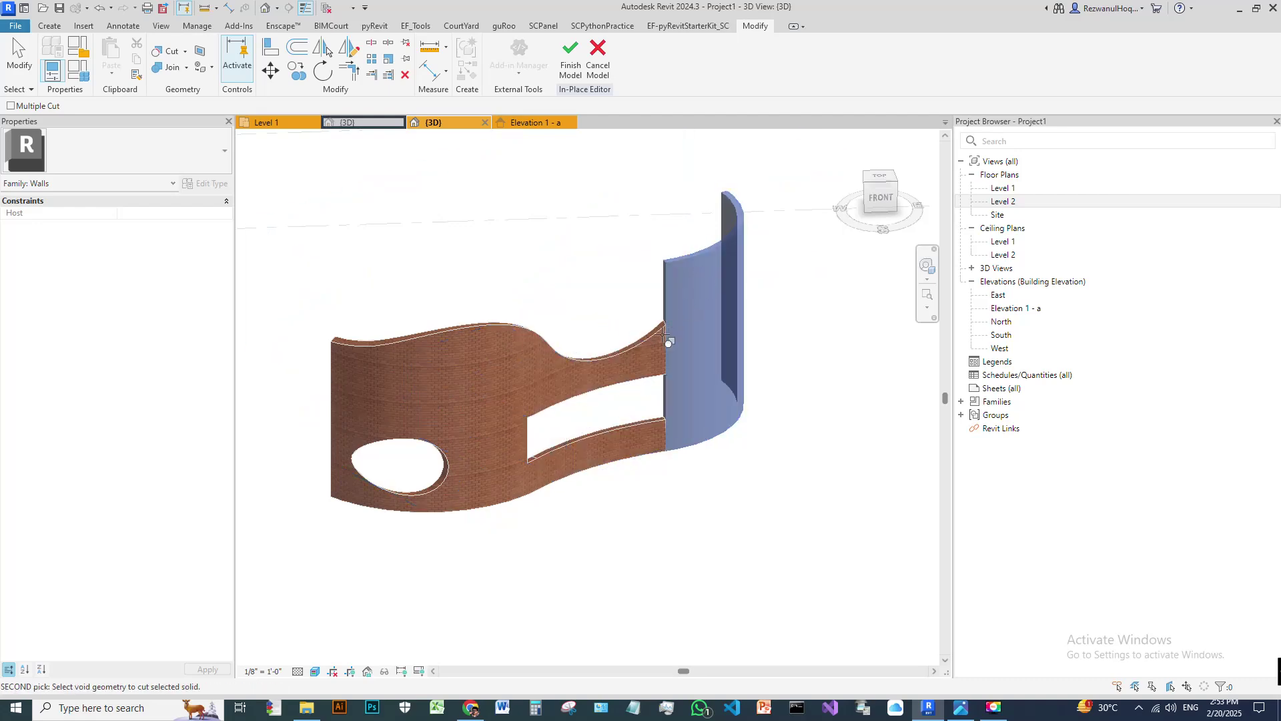
{"action": "left_click", "coordinate": [635, 342]}
{"action": "key", "text": "Escape"}
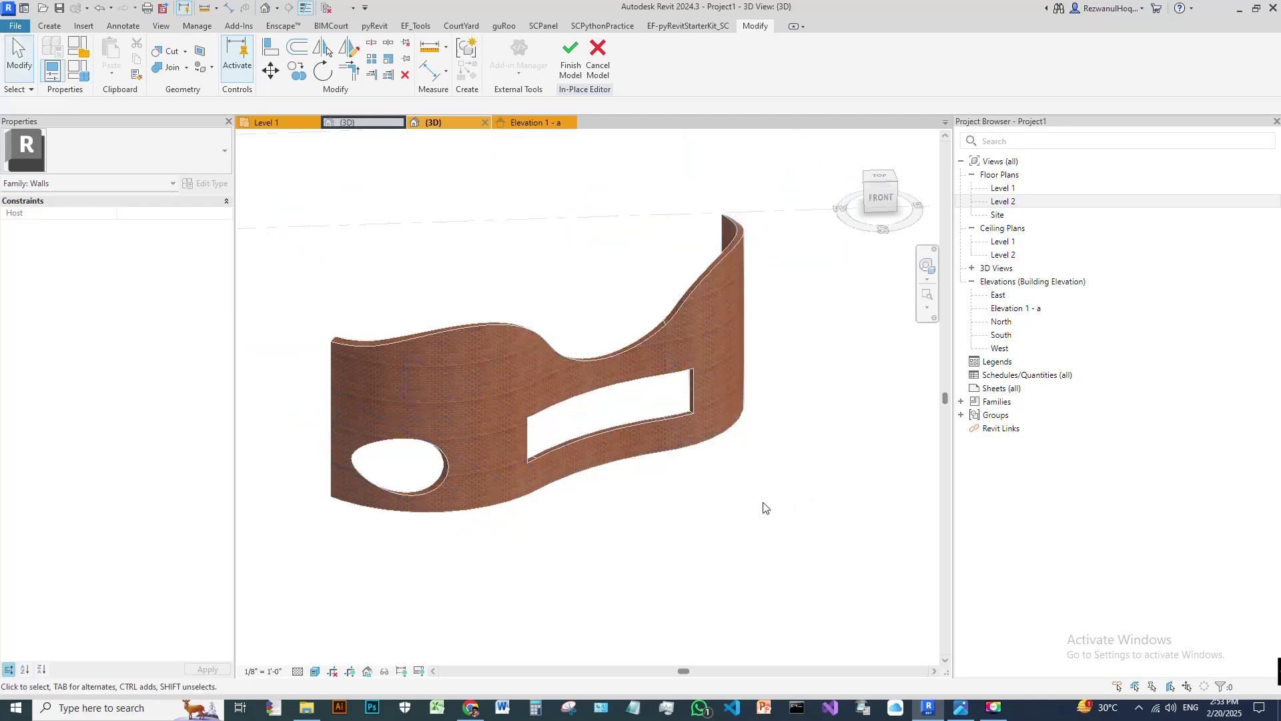
- Inspect the cut S-shaped wall from several sides and check the last wall shape in the reference picture "diffrent types of wall.jpg"
{"action": "middle_click_drag", "start_coordinate": [552, 459], "coordinate": [497, 370], "text": "shift"}
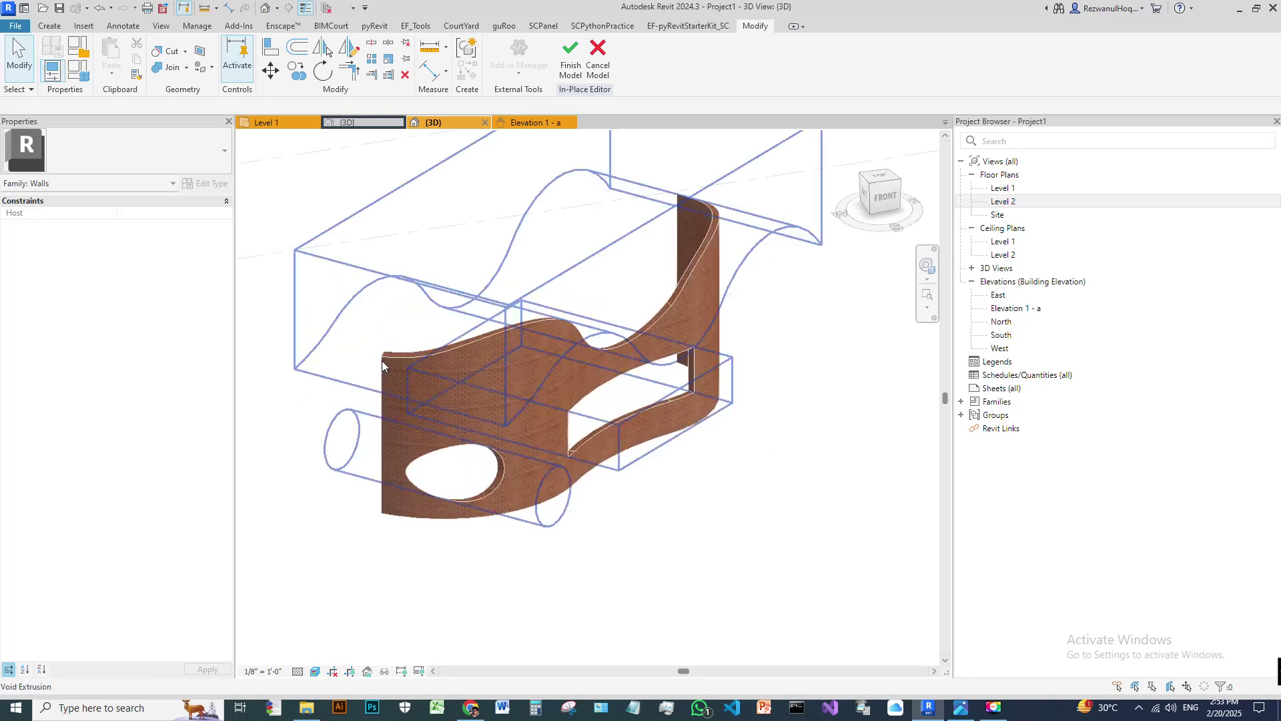
{"action": "middle_click_drag", "start_coordinate": [382, 360], "coordinate": [764, 546], "text": "shift"}
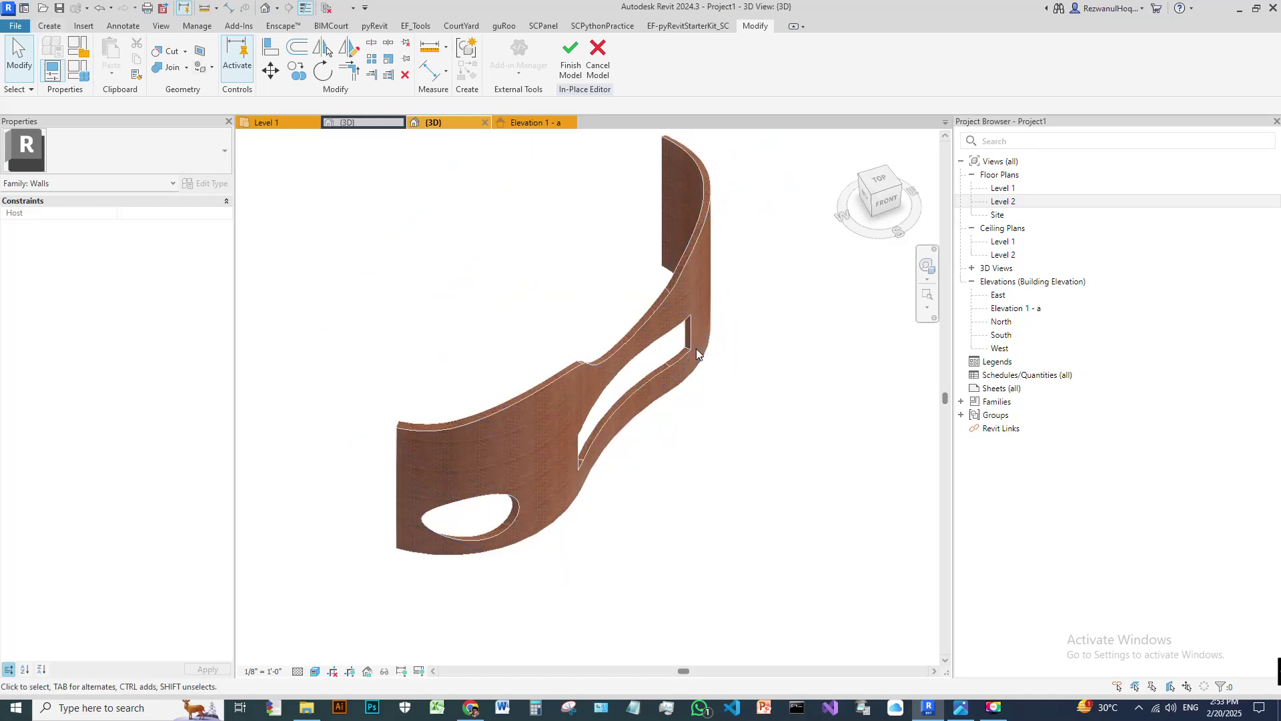
{"action": "middle_click_drag", "start_coordinate": [616, 476], "coordinate": [658, 186], "text": "shift"}
{"action": "scroll", "coordinate": [555, 473], "scroll_direction": "up", "scroll_amount": 2}
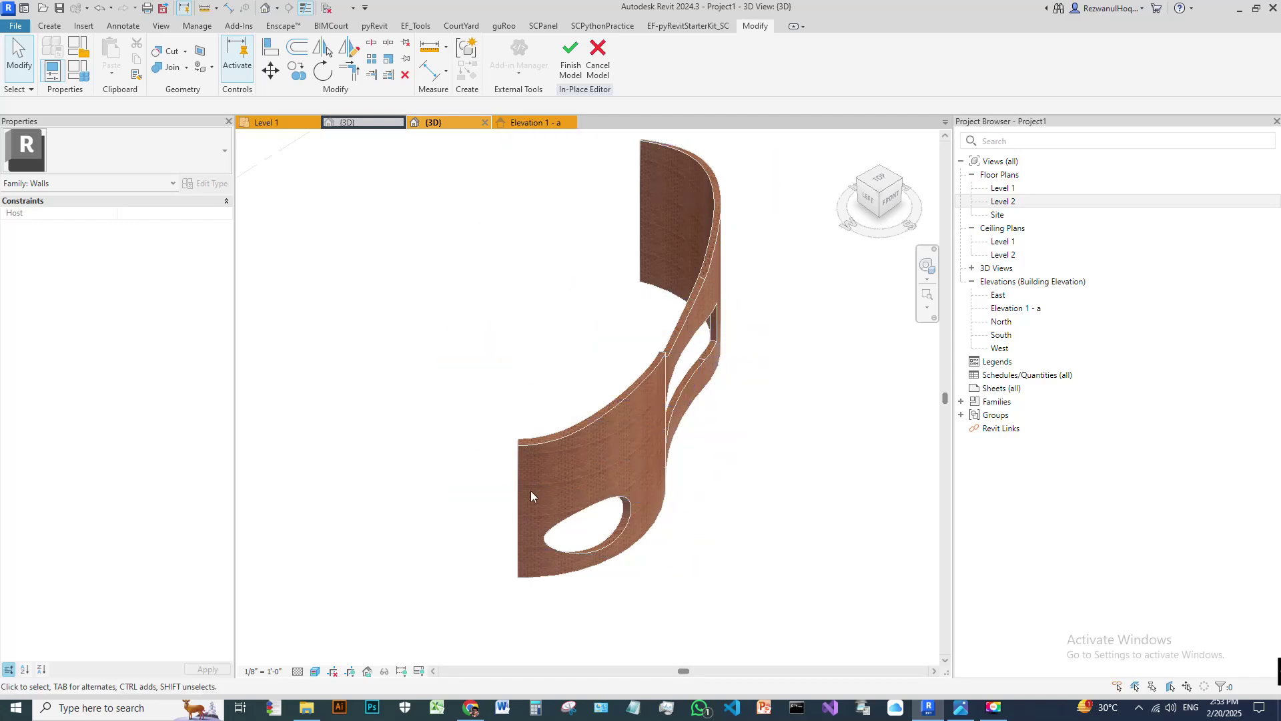
{"action": "middle_click_drag", "start_coordinate": [794, 299], "coordinate": [886, 425], "text": "shift"}
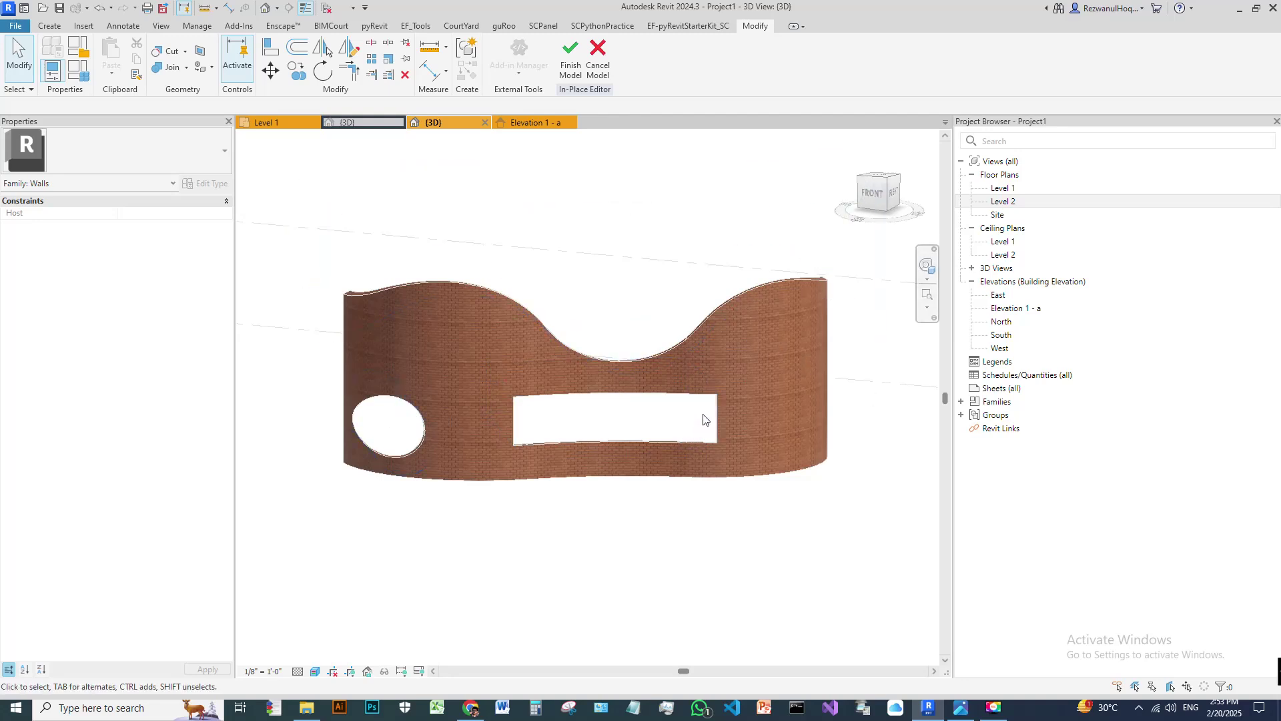
{"action": "left_click", "coordinate": [961, 708]}
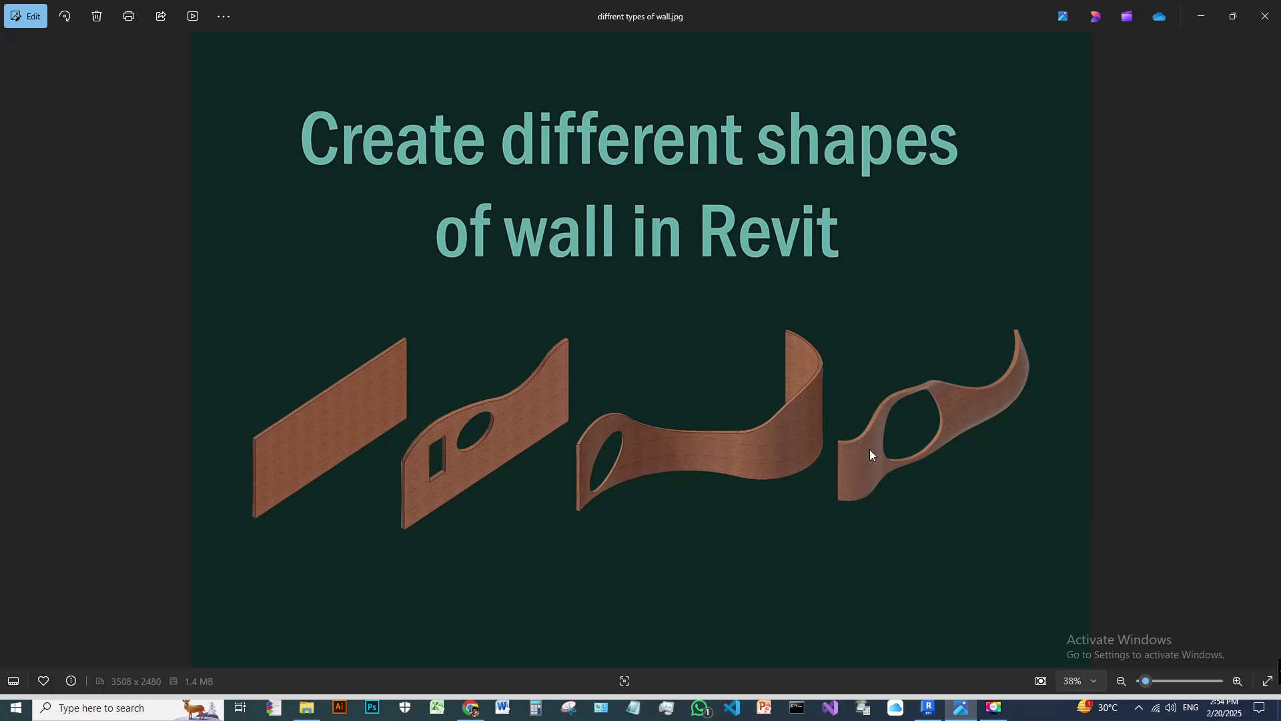
{"action": "mouse_move", "coordinate": [879, 412]}
{"action": "left_mouse_down"}
{"action": "mouse_move", "coordinate": [897, 413]}
{"action": "mouse_move", "coordinate": [932, 322]}
{"action": "left_mouse_up"}
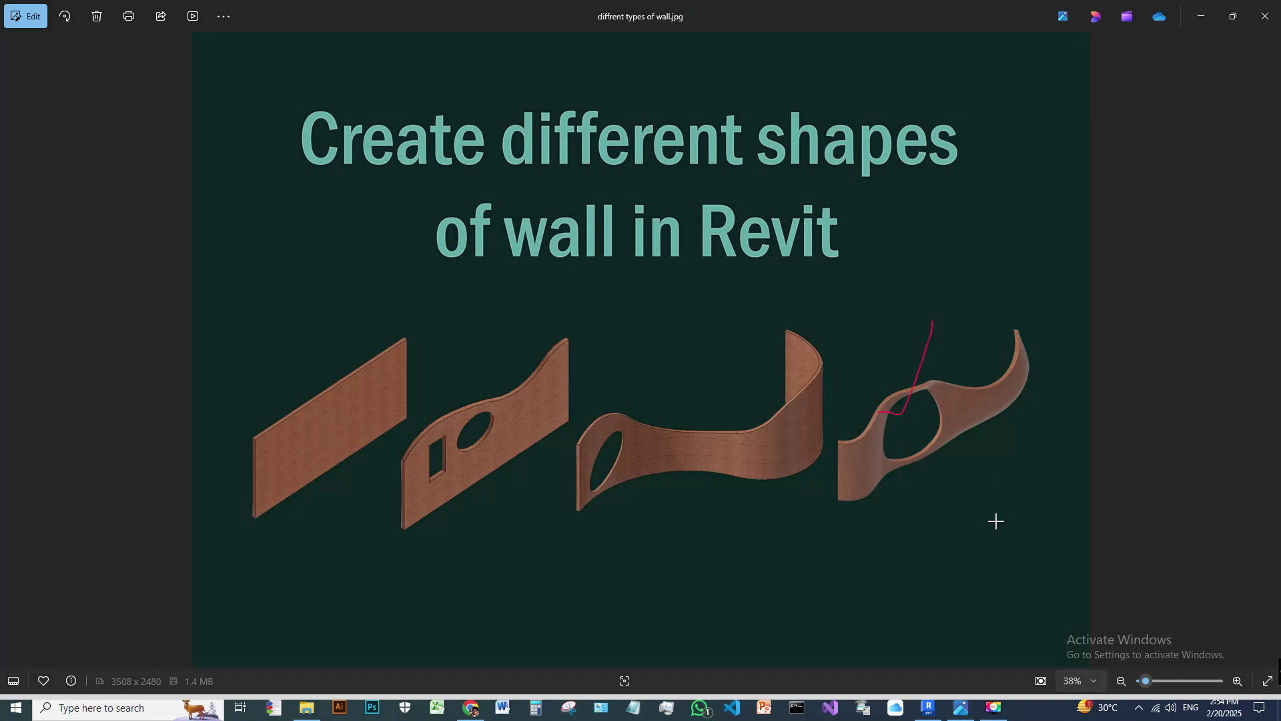
{"action": "left_click", "coordinate": [931, 711]}
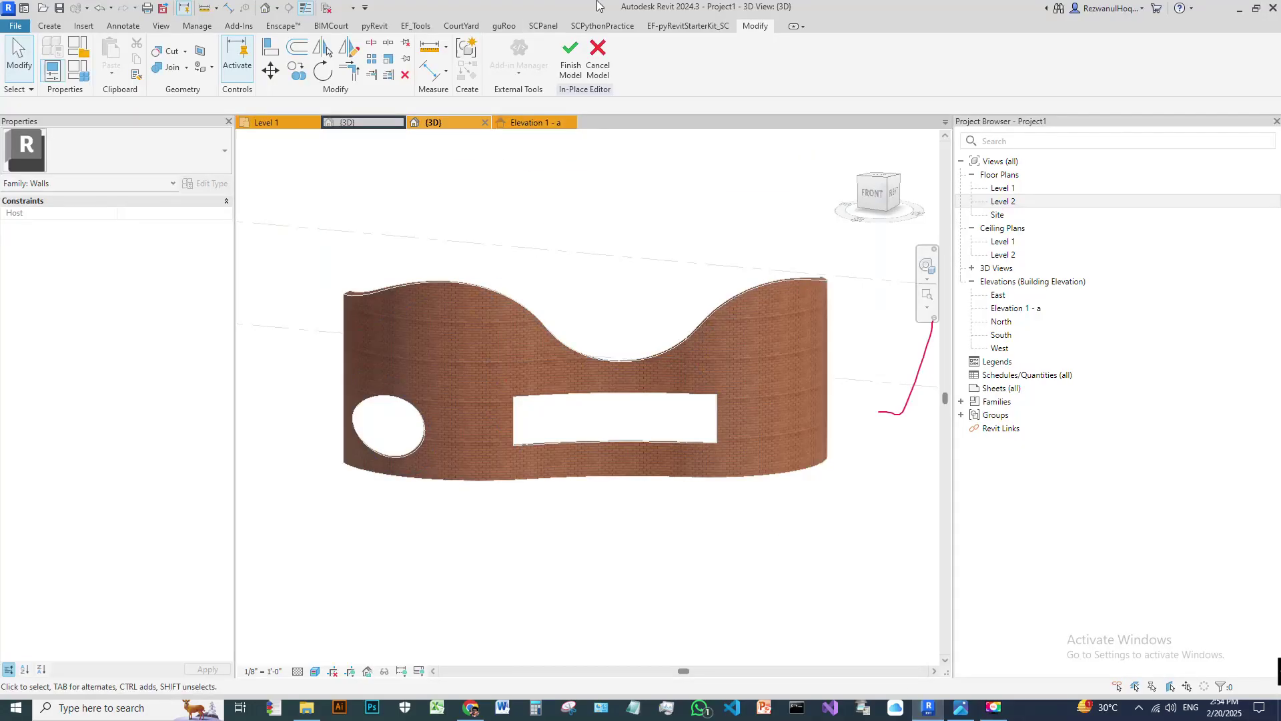
- Finish the in-place model and delete all segments of the S-shaped wall
{"action": "left_click", "coordinate": [571, 57]}
{"action": "left_click", "coordinate": [608, 331]}
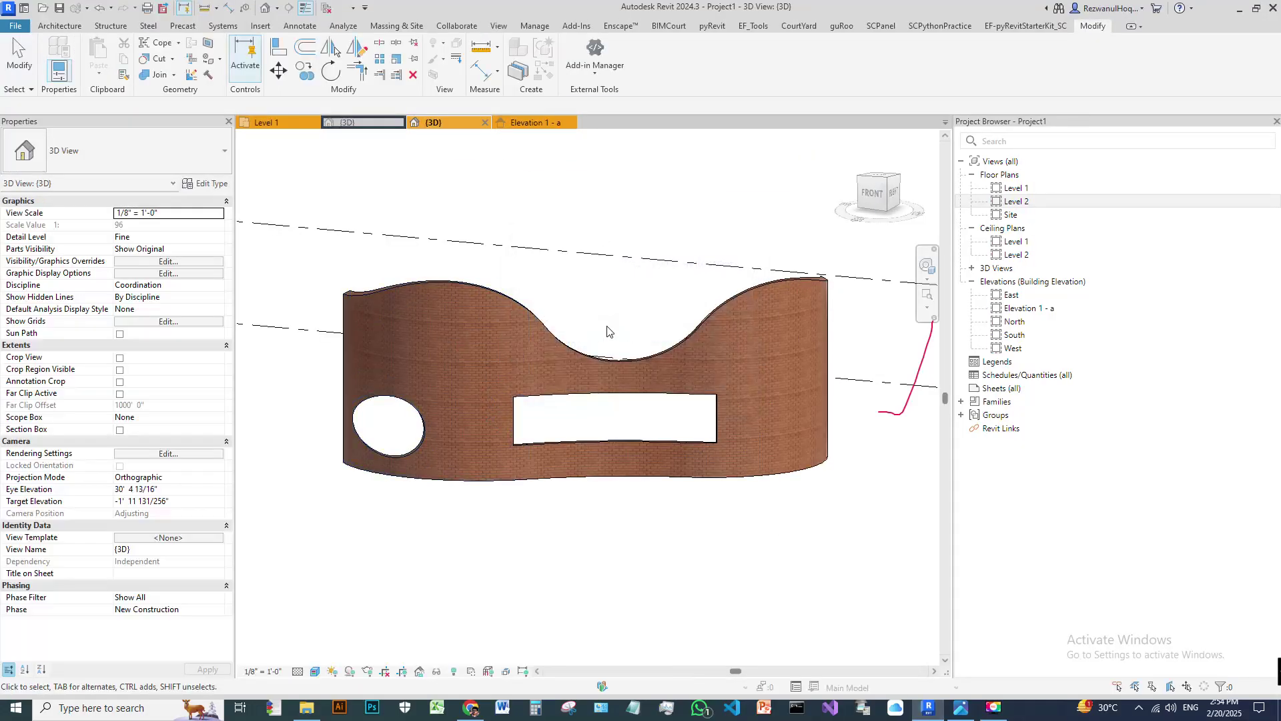
{"action": "left_click", "coordinate": [444, 355]}
{"action": "key", "text": "Delete"}
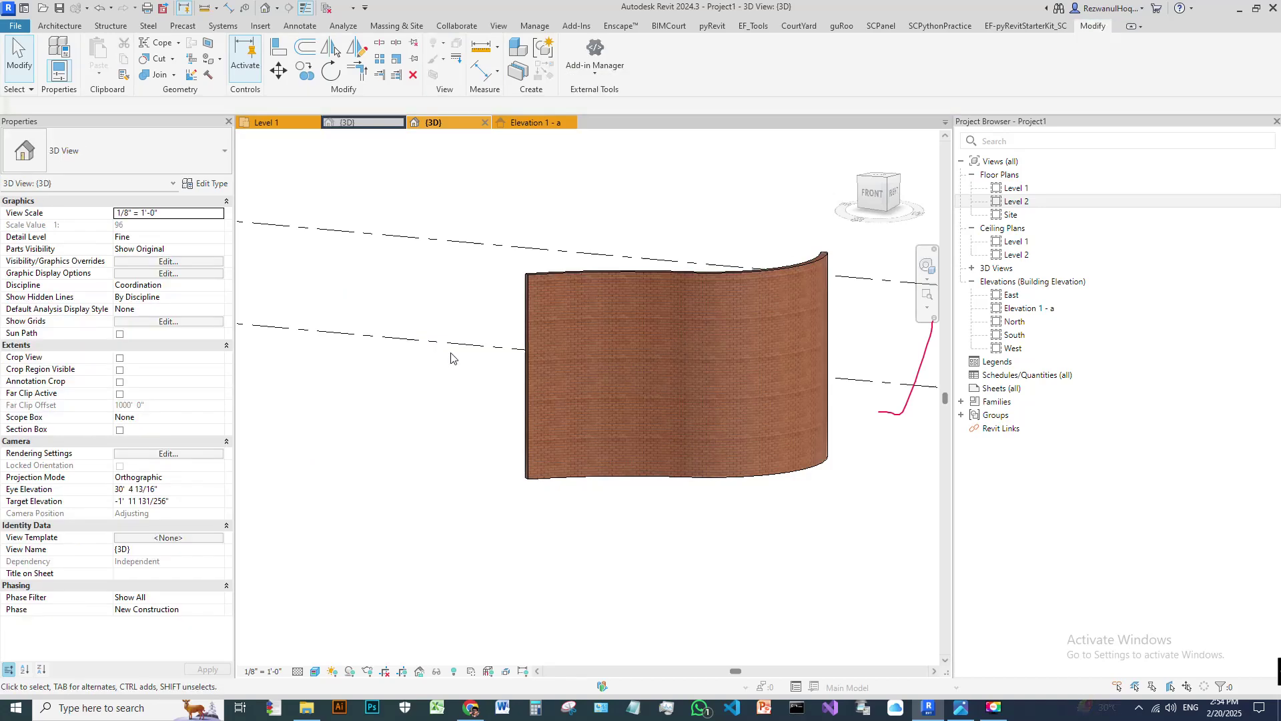
{"action": "left_click", "coordinate": [631, 326]}
{"action": "left_click", "coordinate": [714, 325]}
{"action": "left_click", "coordinate": [625, 322]}
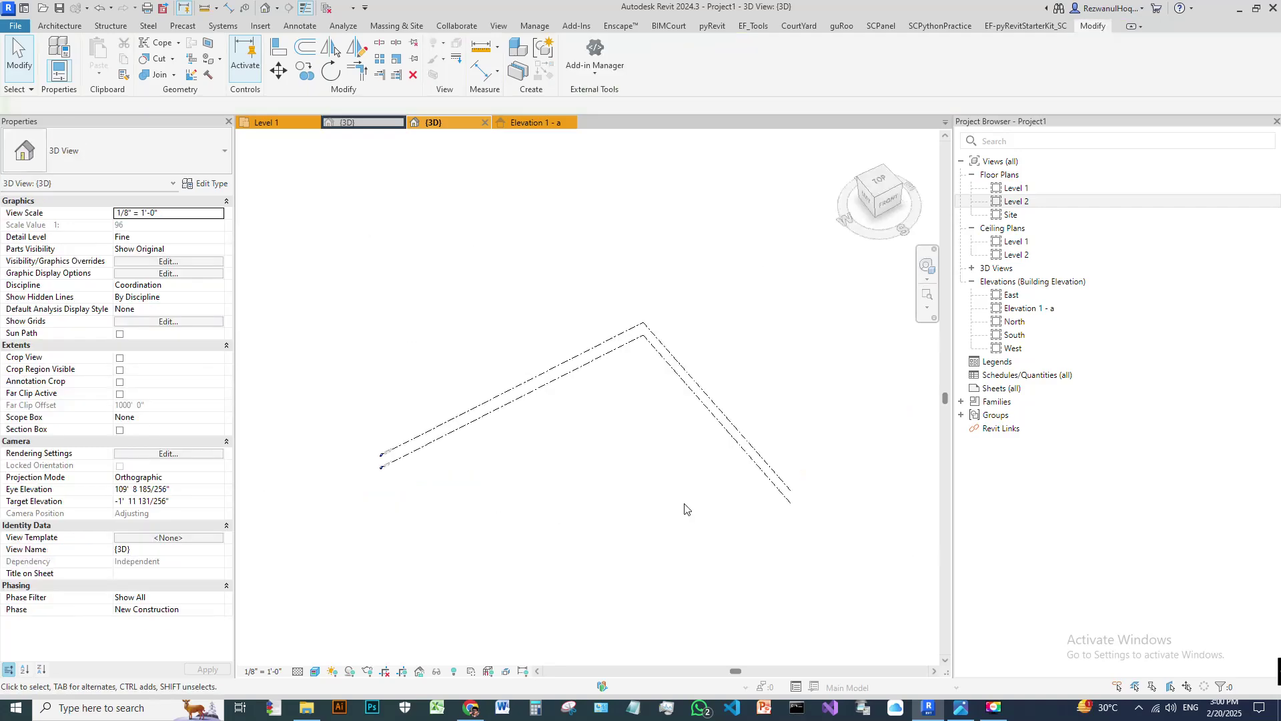
- Start an in-place mass named Mass 1 in the Level 1 floor plan
{"action": "double_click", "coordinate": [1017, 189]}
{"action": "scroll", "coordinate": [644, 388], "scroll_direction": "up", "scroll_amount": 3}
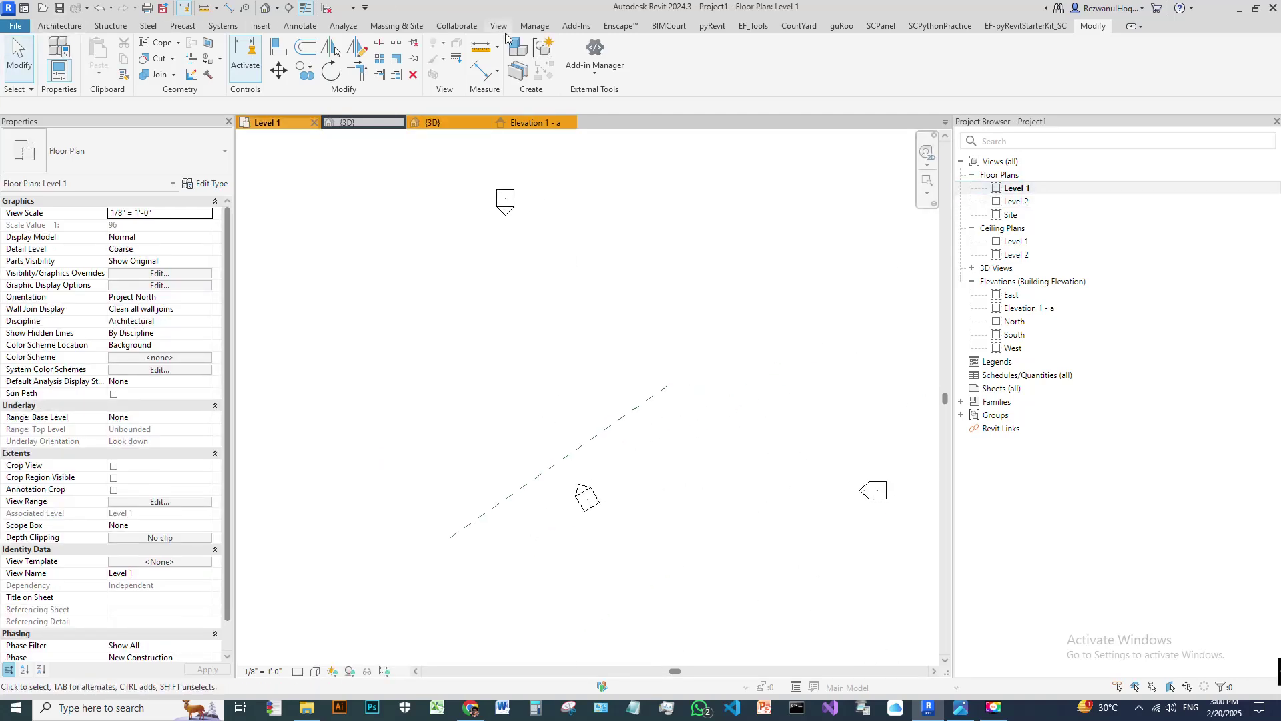
{"action": "left_click", "coordinate": [399, 26]}
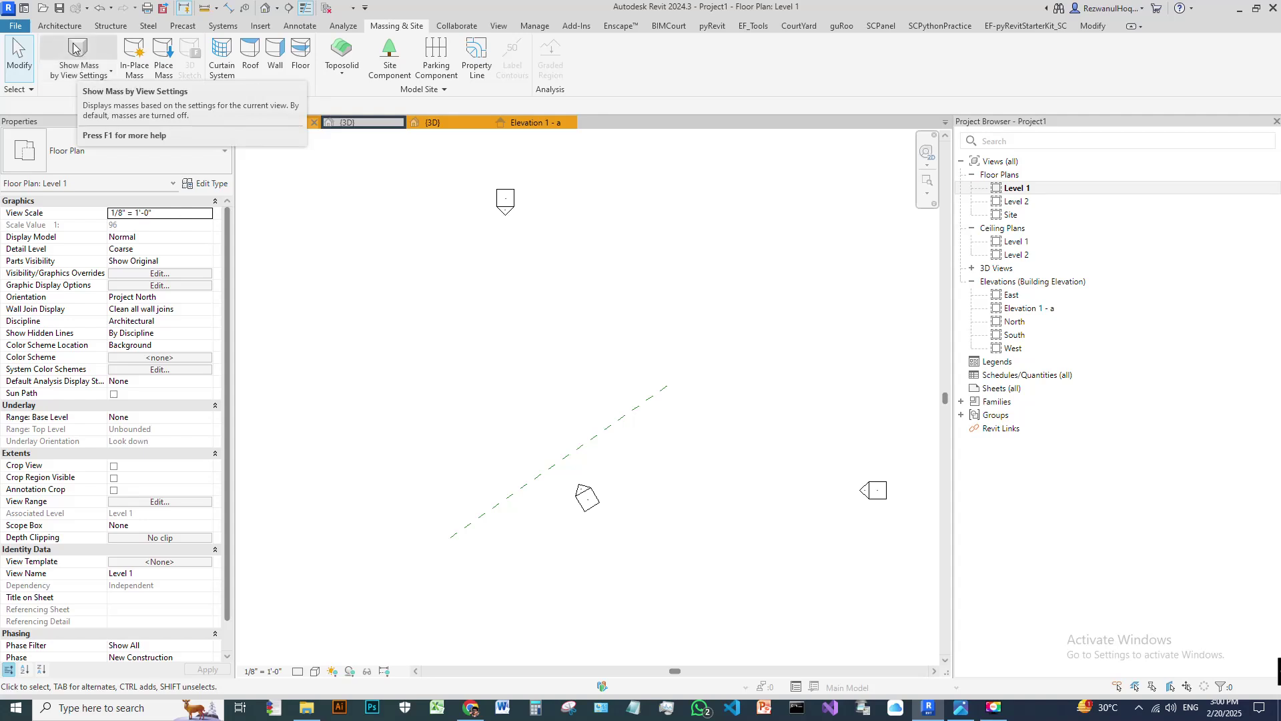
{"action": "left_click", "coordinate": [133, 55]}
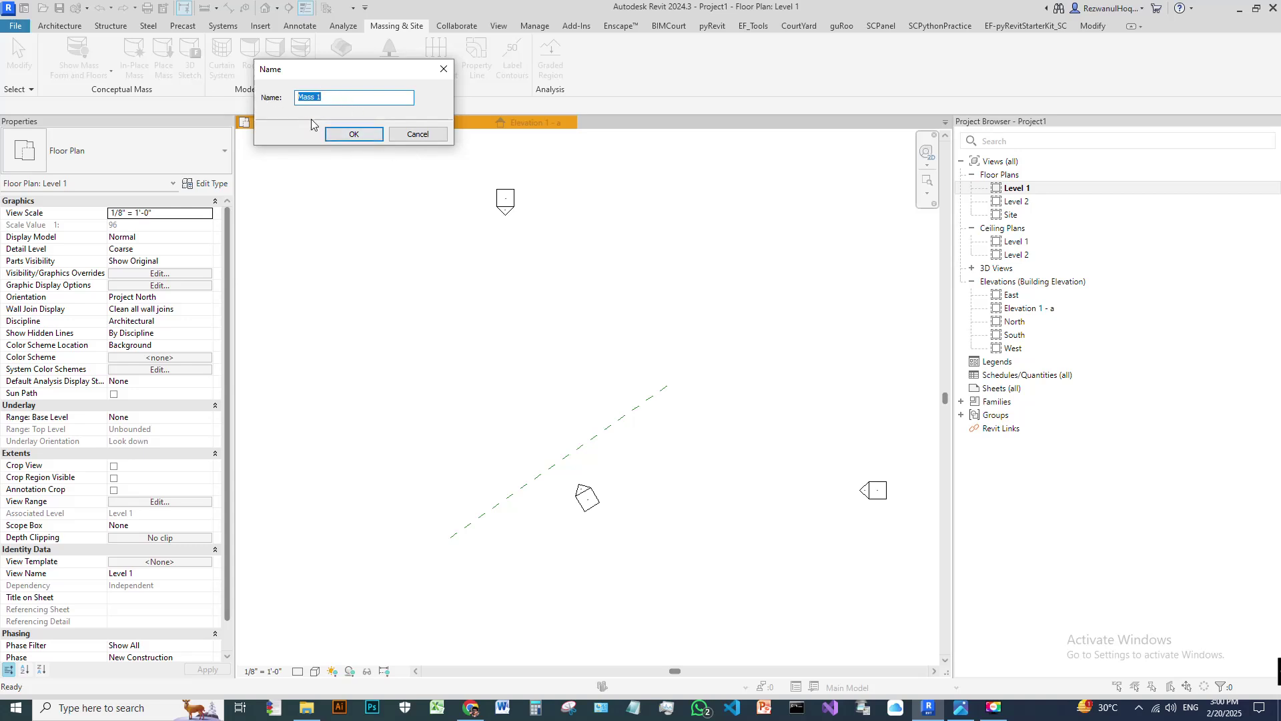
{"action": "left_click", "coordinate": [353, 135]}
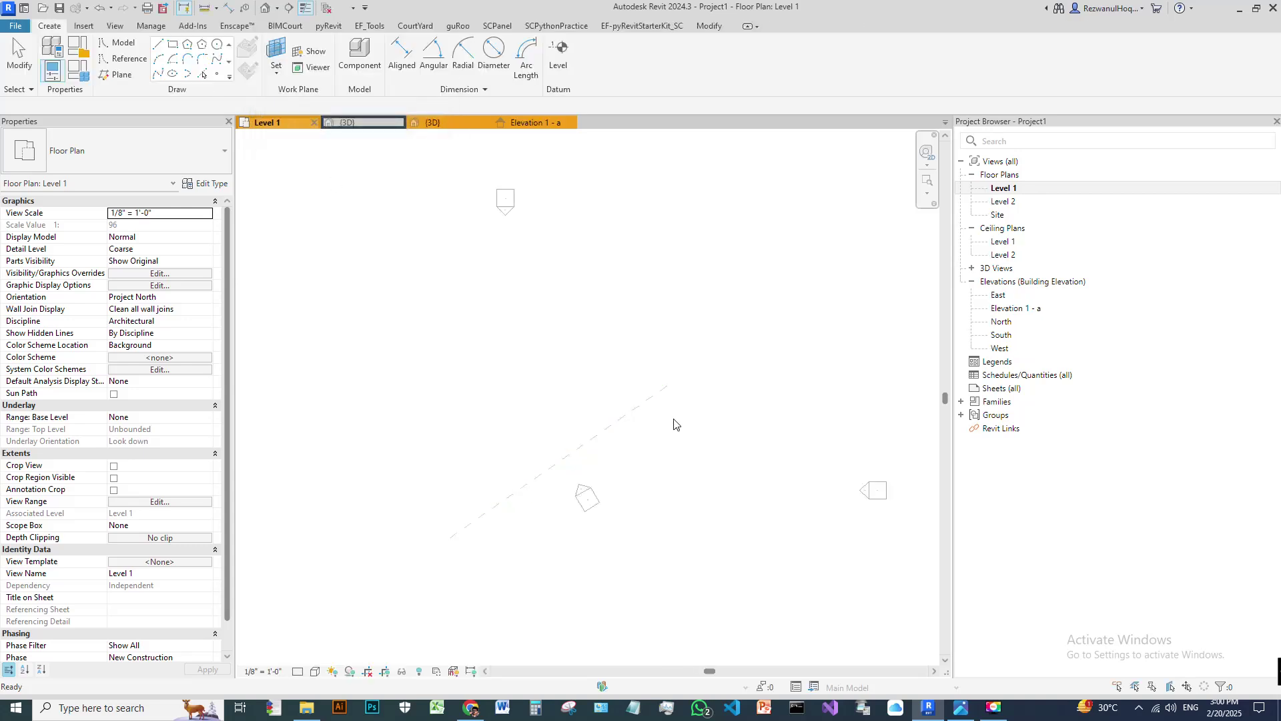
- Try a gently waving, nearly horizontal five-point spline above the reference plane, and undo it
{"action": "left_click", "coordinate": [159, 73]}
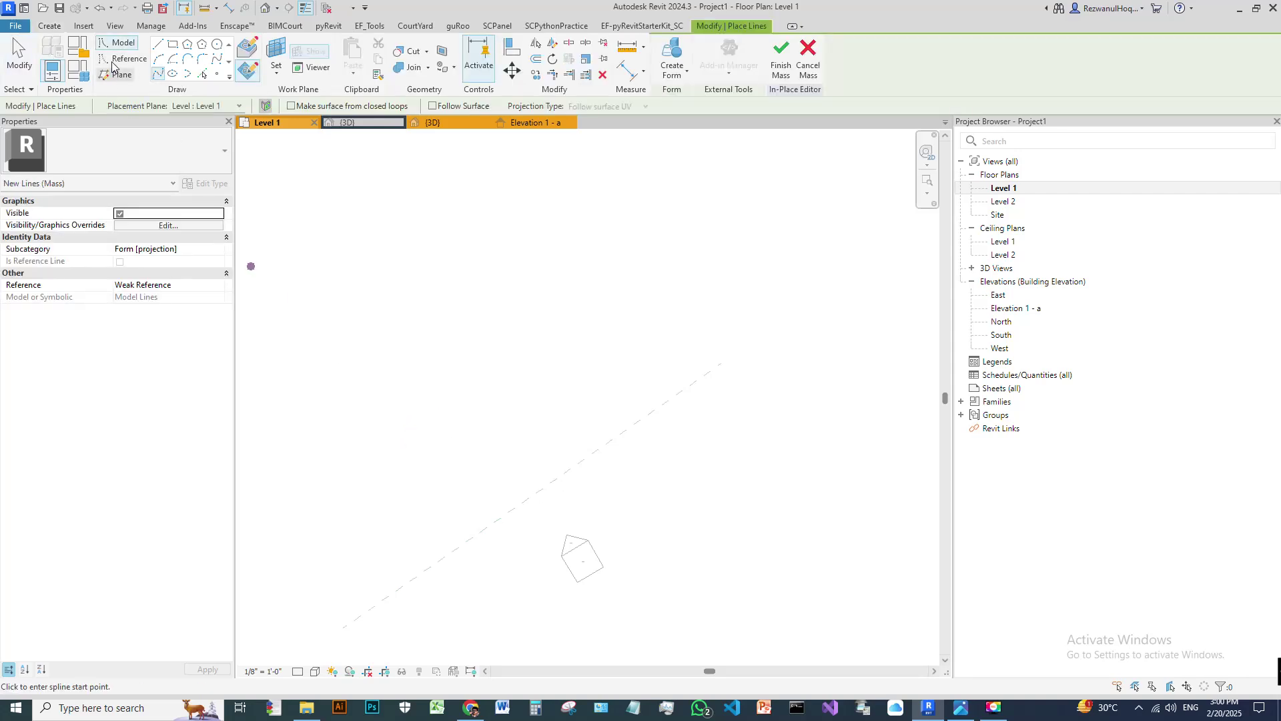
{"action": "left_click", "coordinate": [344, 422]}
{"action": "left_click", "coordinate": [378, 427]}
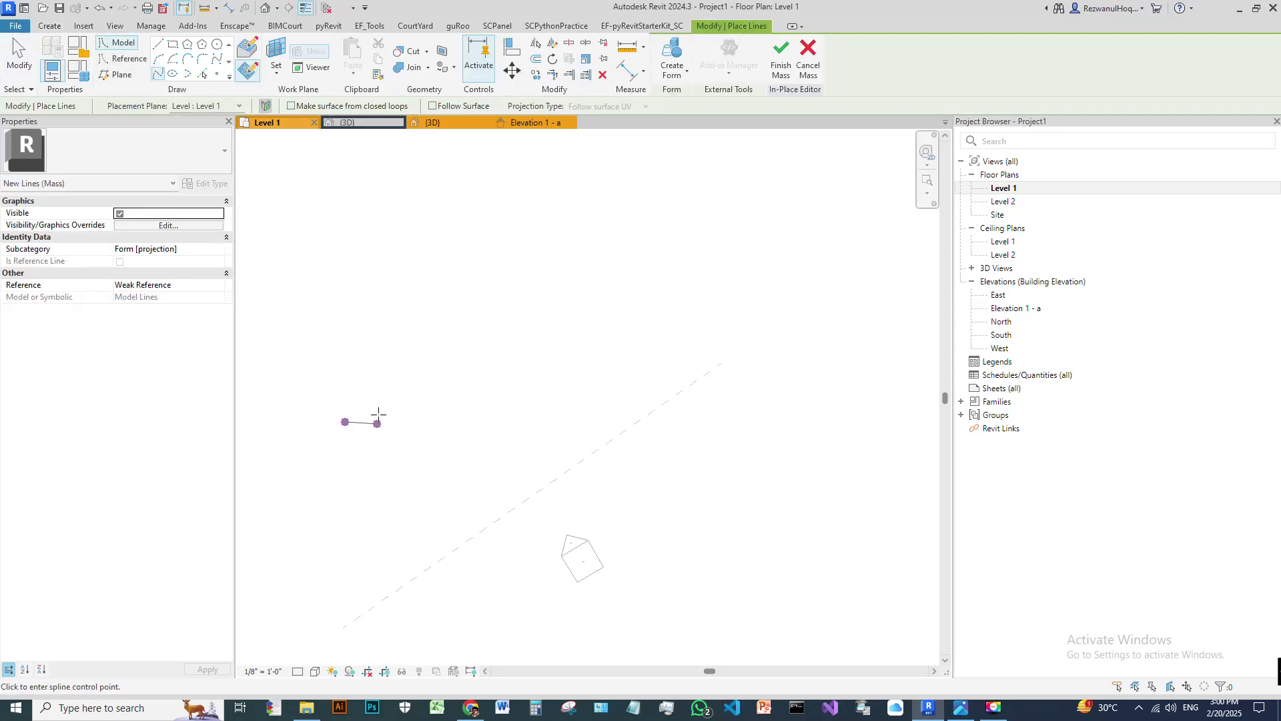
{"action": "left_click", "coordinate": [436, 412]}
{"action": "left_click", "coordinate": [499, 404]}
{"action": "left_click", "coordinate": [591, 392]}
{"action": "key", "text": "Escape"}
{"action": "scroll", "coordinate": [632, 354], "scroll_direction": "down", "scroll_amount": 4}
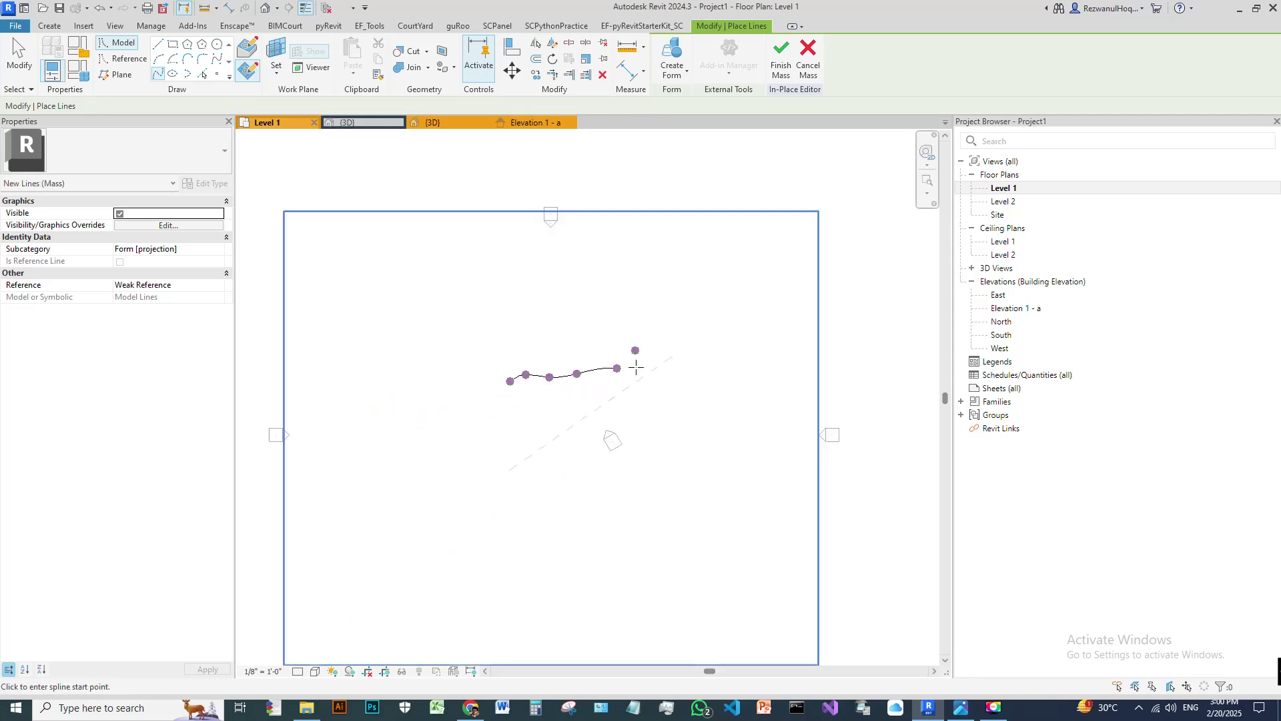
{"action": "key", "text": "Escape"}
{"action": "scroll", "coordinate": [563, 385], "scroll_direction": "up", "scroll_amount": 2}
{"action": "left_click", "coordinate": [610, 361]}
{"action": "left_click", "coordinate": [643, 408]}
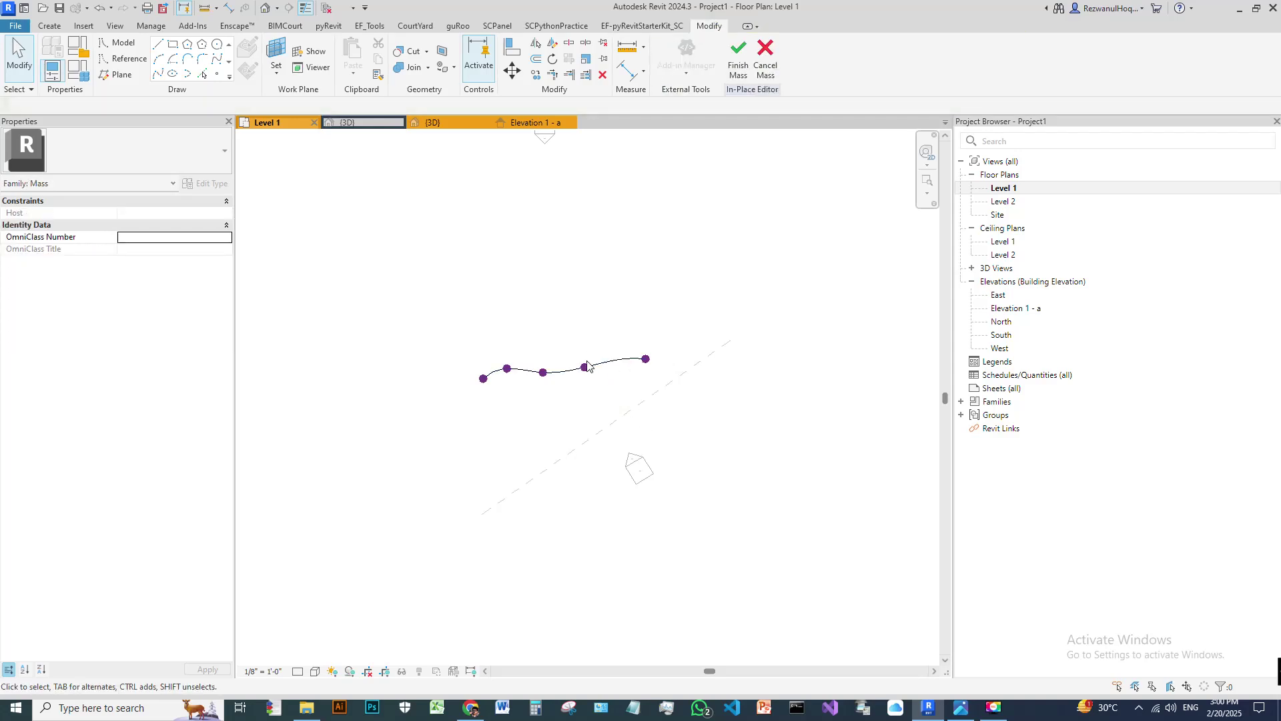
{"action": "key", "text": "ctrl+z"}
{"action": "scroll", "coordinate": [531, 413], "scroll_direction": "down", "scroll_amount": 2}
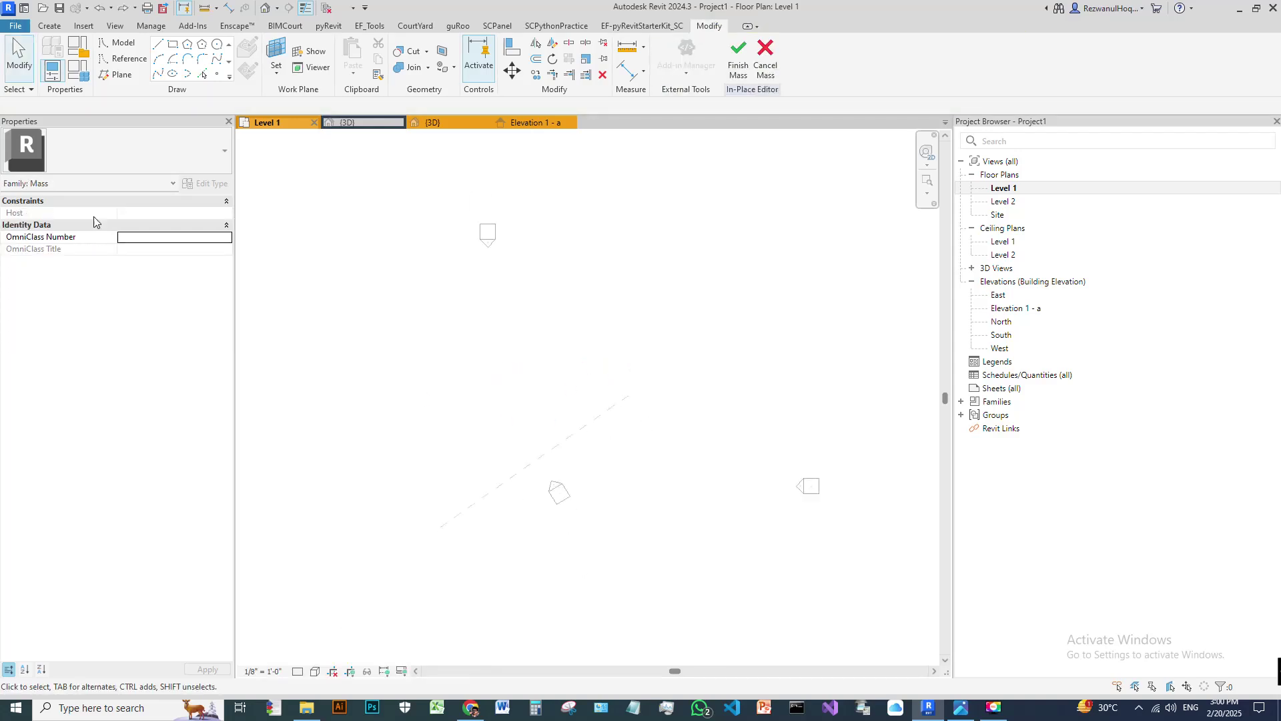
- Draw a wavy five-point spline model line running diagonally along the upper side of the reference plane
{"action": "left_click", "coordinate": [157, 74]}
{"action": "scroll", "coordinate": [480, 521], "scroll_direction": "up", "scroll_amount": 3}
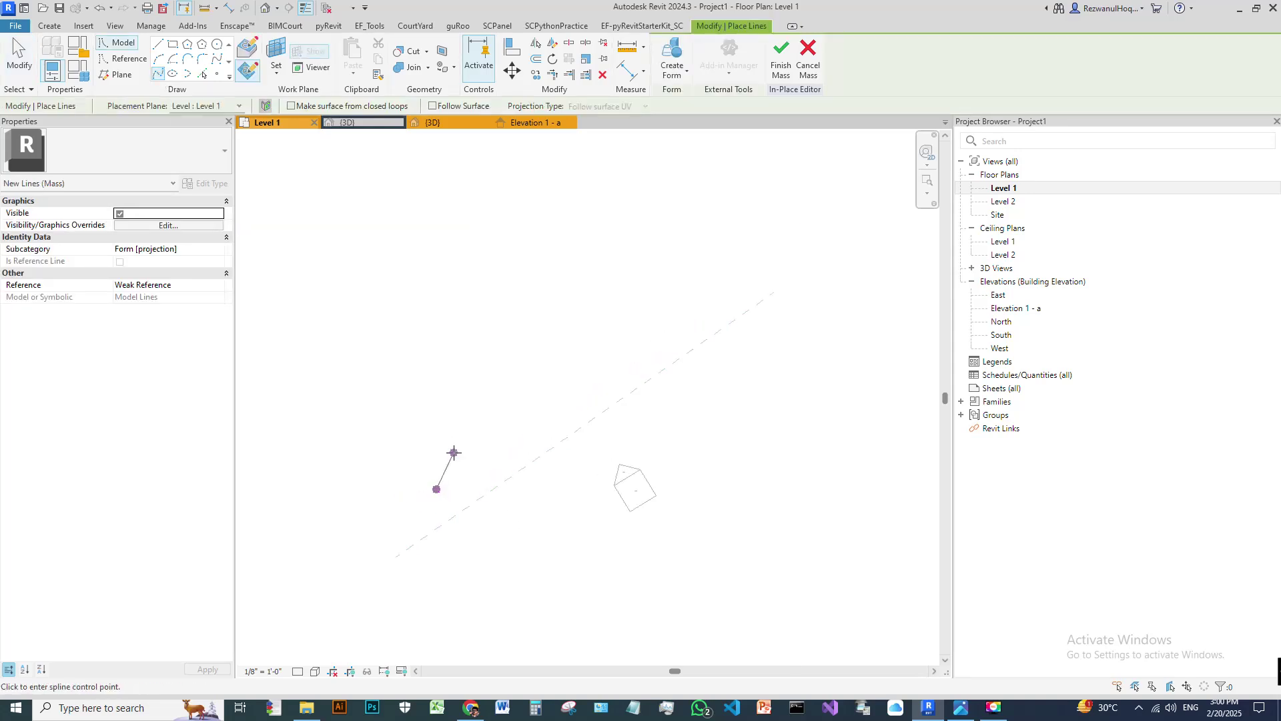
{"action": "left_click", "coordinate": [521, 441]}
{"action": "left_click", "coordinate": [560, 390]}
{"action": "left_click", "coordinate": [621, 341]}
{"action": "key", "text": "Escape"}
{"action": "key", "text": "Escape"}
{"action": "scroll", "coordinate": [686, 358], "scroll_direction": "down", "scroll_amount": 3}
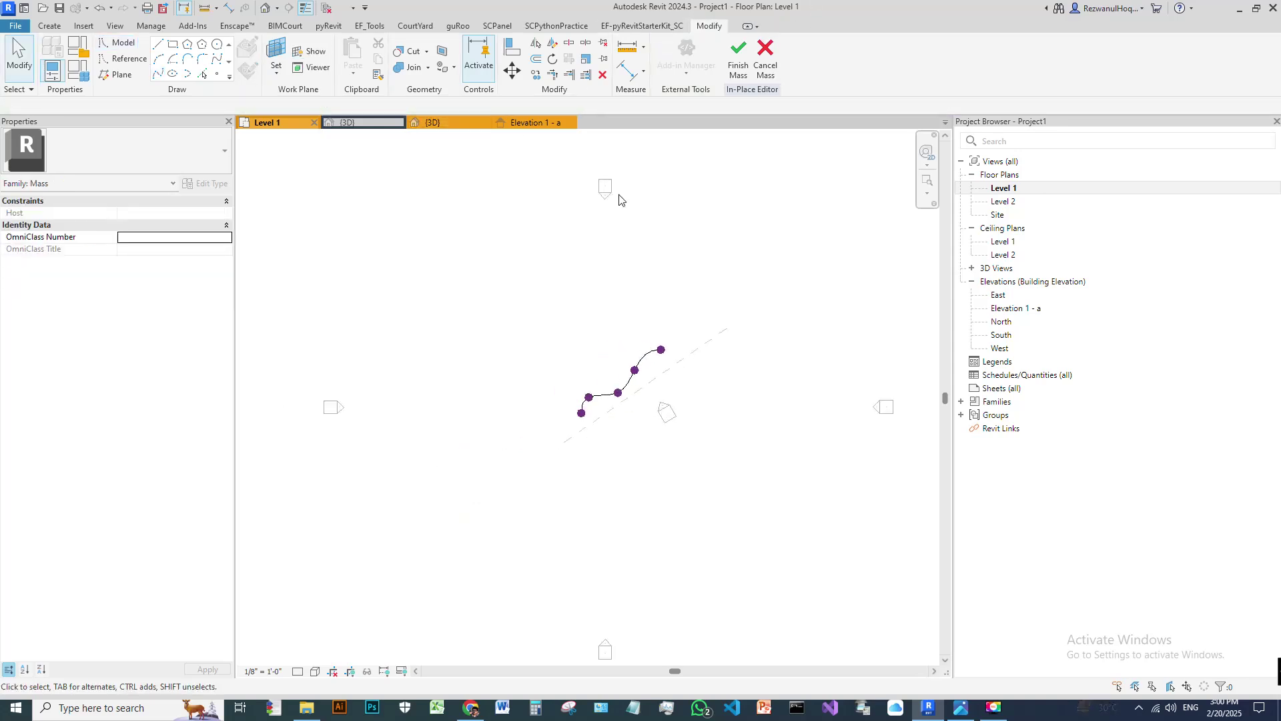
- Copy the spline with its points vertically upward three times in Elevation 1 - a, using multiple copy
{"action": "scroll", "coordinate": [660, 394], "scroll_direction": "up", "scroll_amount": 3}
{"action": "left_click", "coordinate": [538, 123]}
{"action": "scroll", "coordinate": [618, 457], "scroll_direction": "up", "scroll_amount": 3}
{"action": "scroll", "coordinate": [574, 431], "scroll_direction": "down", "scroll_amount": 3}
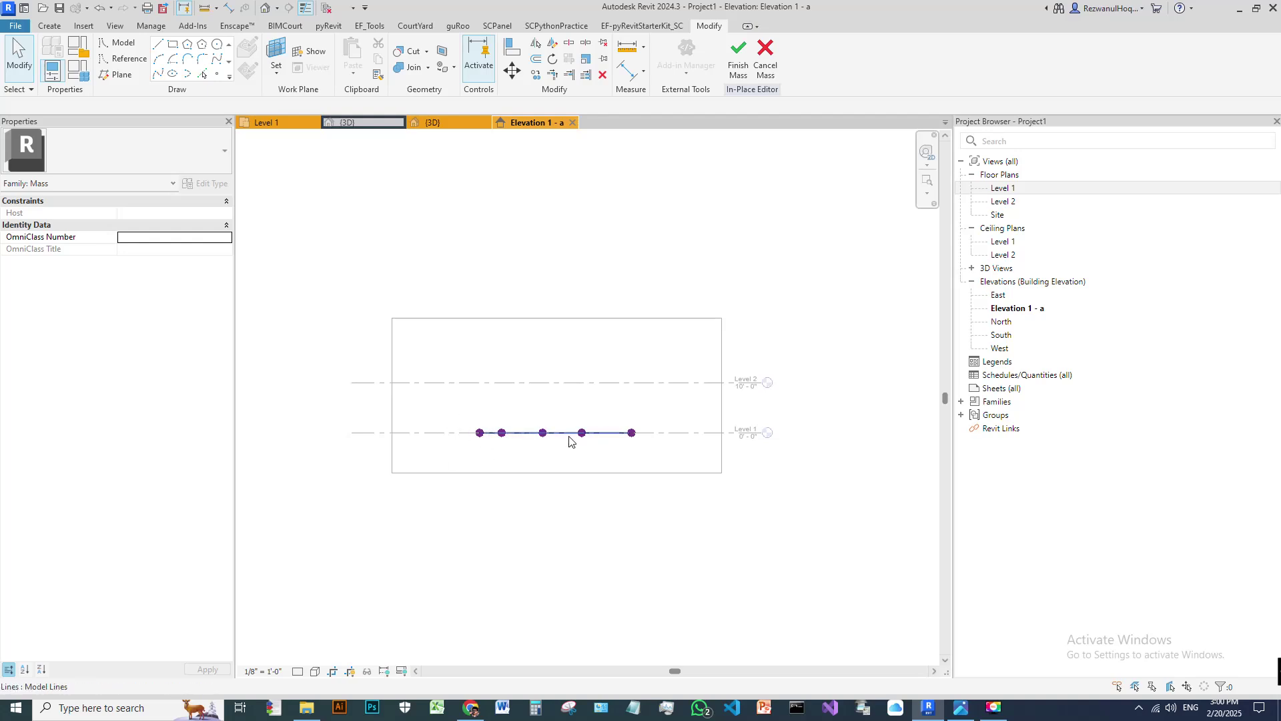
{"action": "left_click_drag", "start_coordinate": [415, 400], "coordinate": [659, 459]}
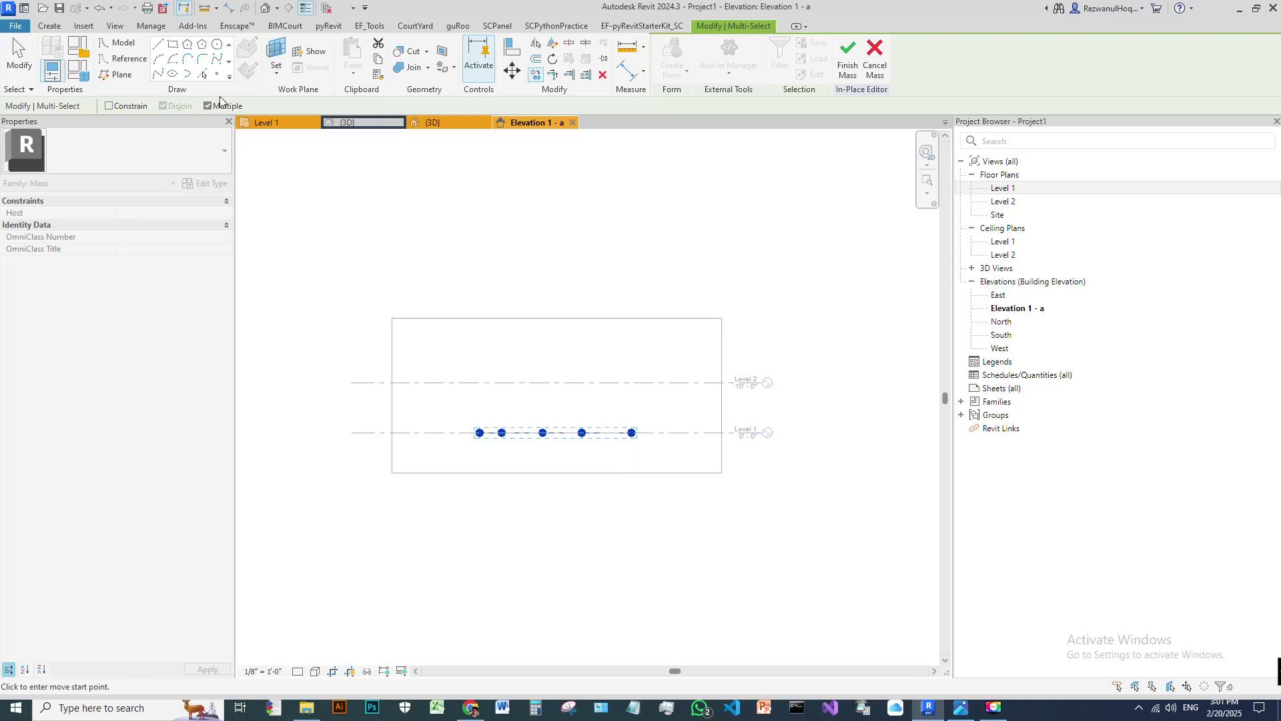
{"action": "left_click", "coordinate": [611, 433]}
{"action": "scroll", "coordinate": [608, 420], "scroll_direction": "up", "scroll_amount": 3}
{"action": "left_click", "coordinate": [611, 425]}
{"action": "left_click", "coordinate": [609, 373]}
{"action": "key", "text": "Escape"}
{"action": "key", "text": "Escape"}
- Select the four stacked splines in the 3D view and turn them into reference lines
{"action": "left_click", "coordinate": [265, 10]}
{"action": "middle_click_drag", "start_coordinate": [660, 567], "coordinate": [547, 477], "text": "shift"}
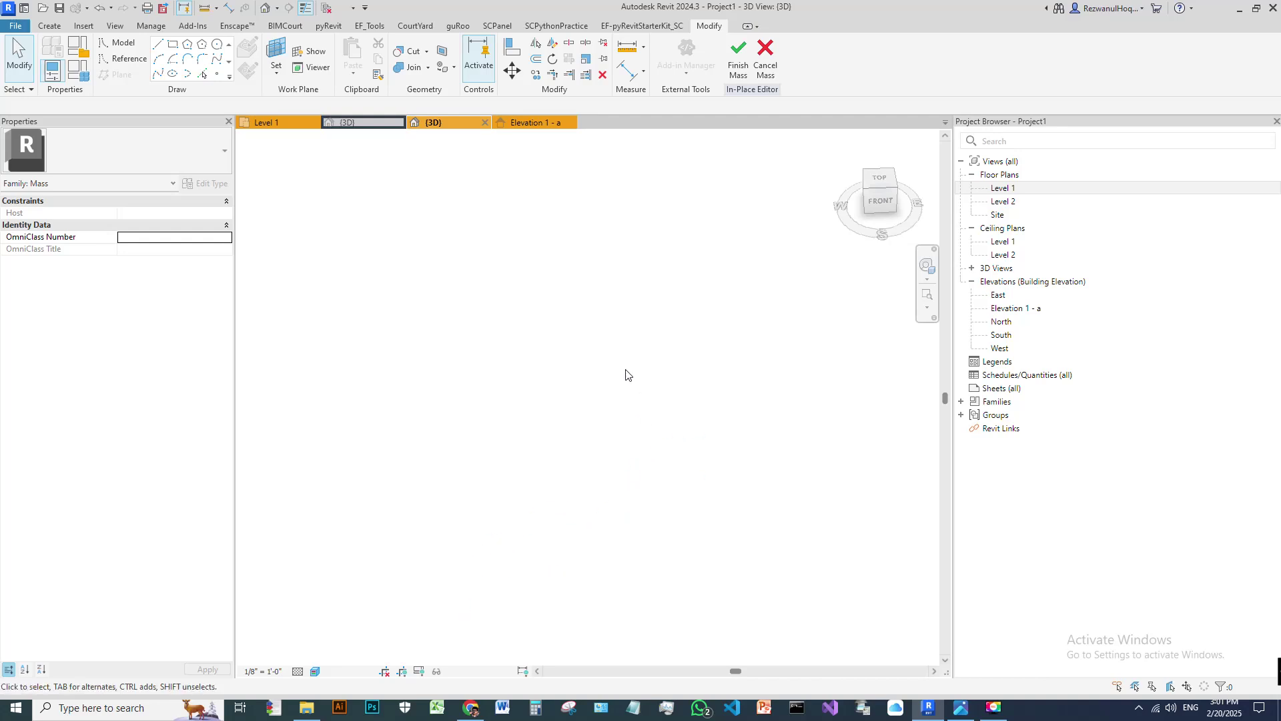
{"action": "middle_click_drag", "start_coordinate": [641, 472], "coordinate": [532, 423], "text": "shift"}
{"action": "left_click_drag", "start_coordinate": [431, 300], "coordinate": [774, 627]}
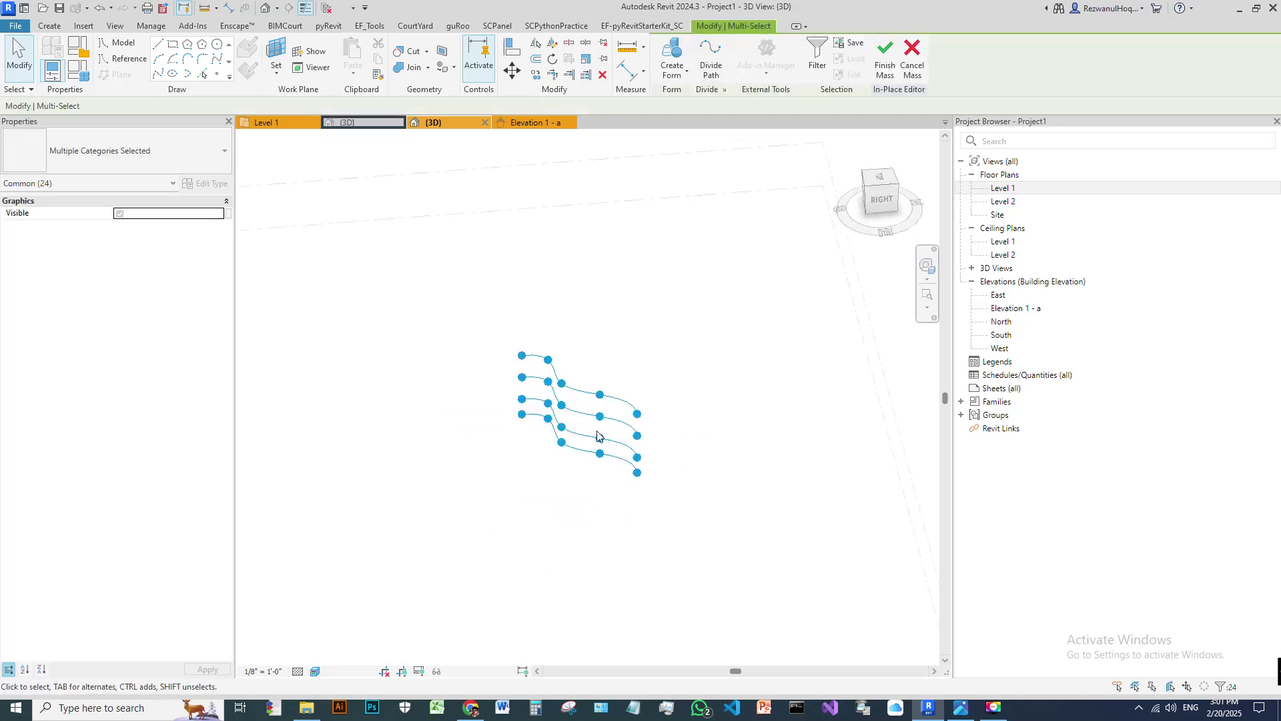
{"action": "scroll", "coordinate": [591, 458], "scroll_direction": "down", "scroll_amount": 3}
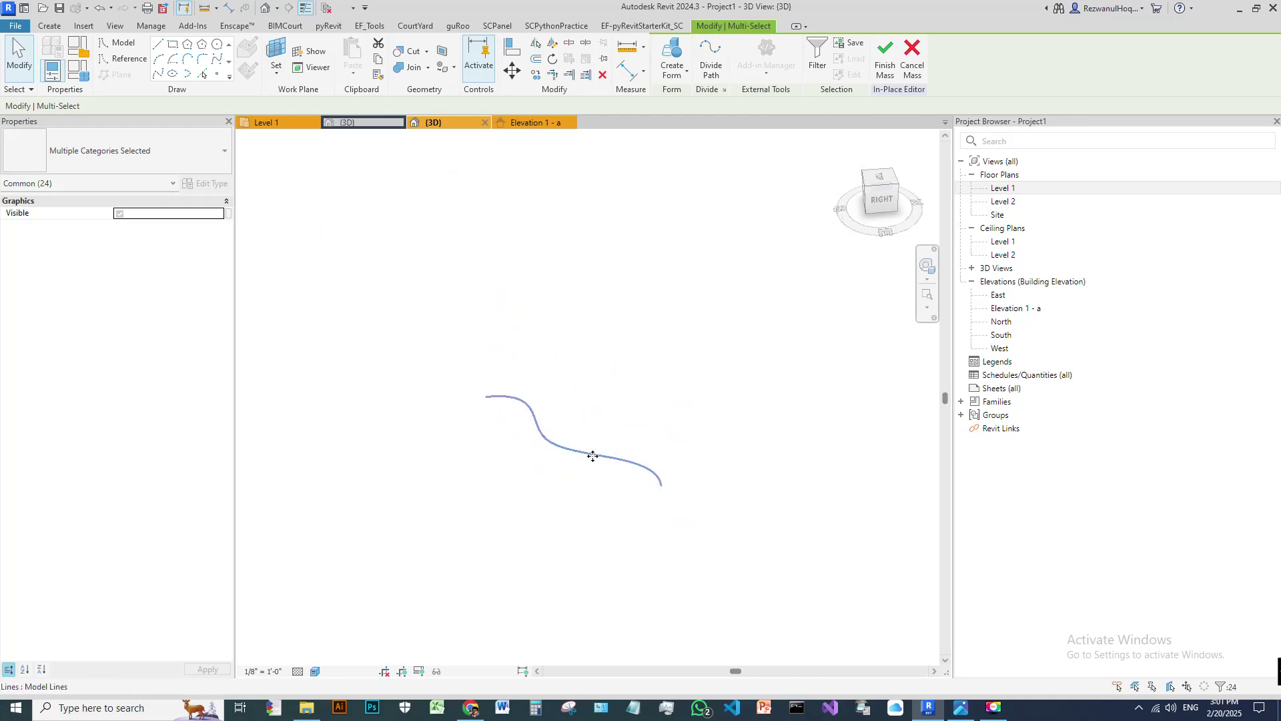
{"action": "left_click", "coordinate": [738, 532]}
{"action": "middle_click_drag", "start_coordinate": [738, 532], "coordinate": [643, 429], "text": "shift"}
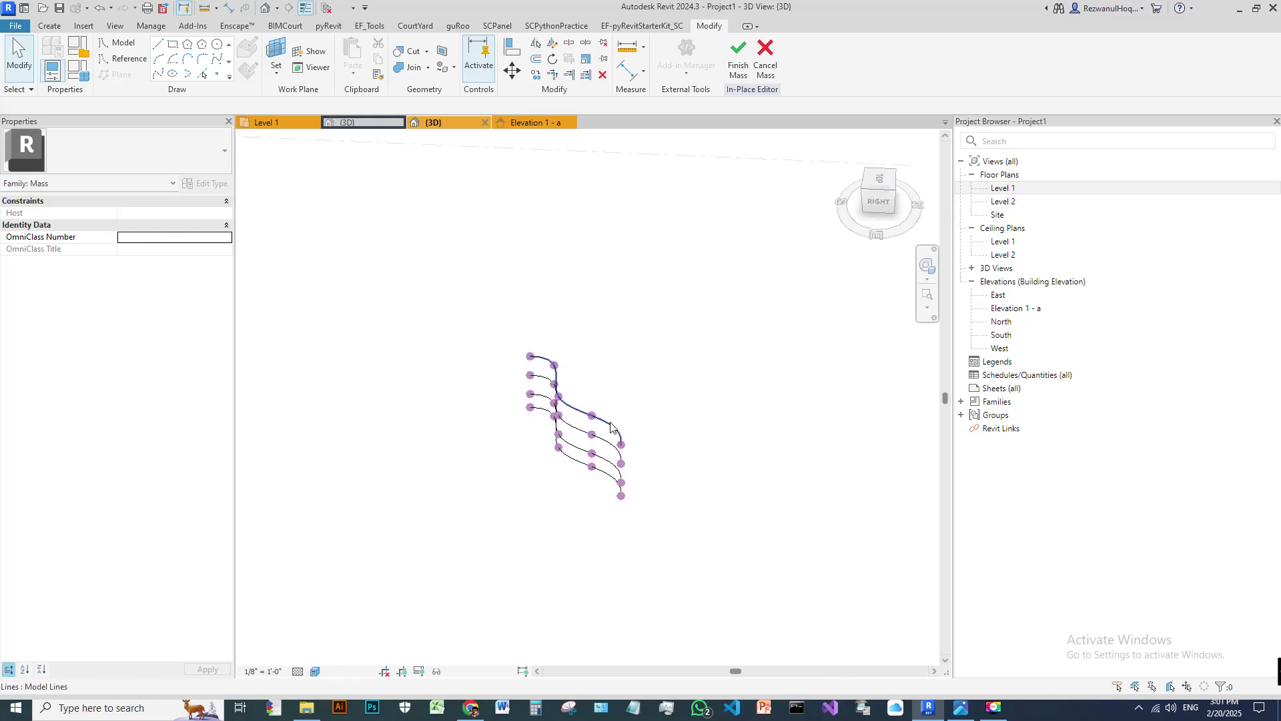
{"action": "left_click", "coordinate": [605, 443]}
{"action": "left_click", "coordinate": [605, 443], "text": "ctrl"}
{"action": "left_click", "coordinate": [606, 461], "text": "ctrl"}
{"action": "left_click", "coordinate": [606, 475], "text": "ctrl"}
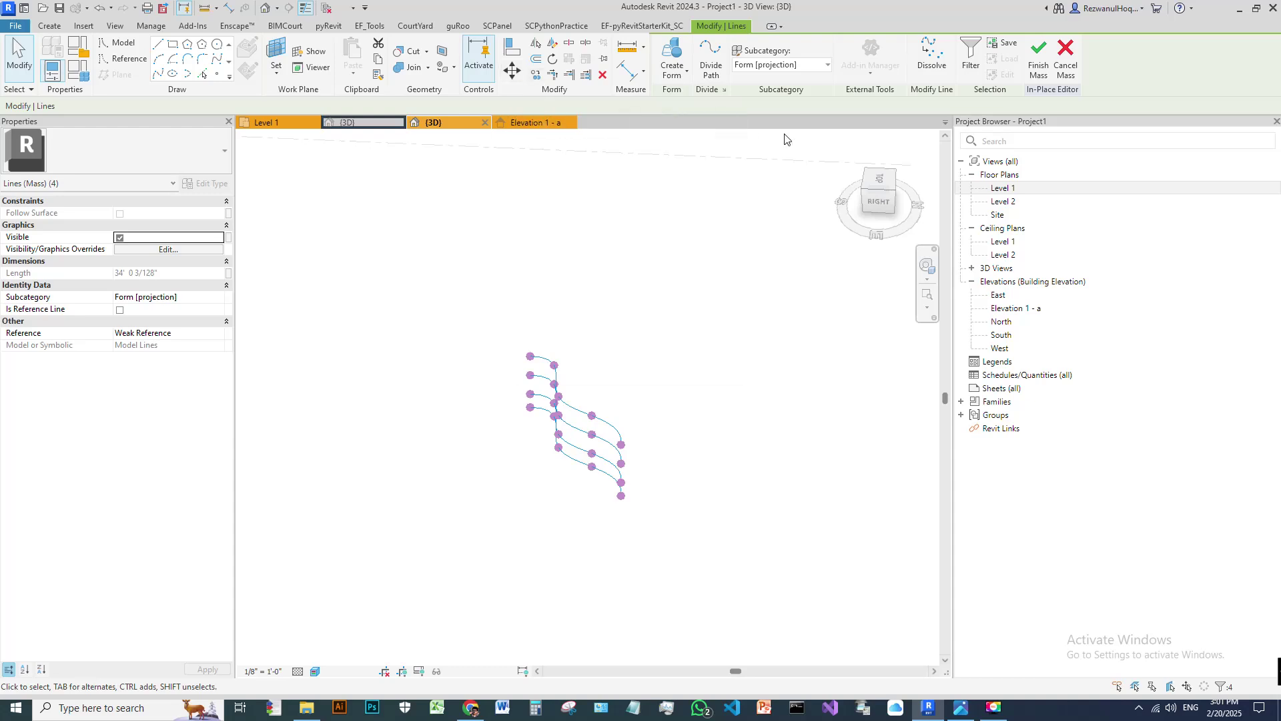
{"action": "left_click", "coordinate": [120, 311]}
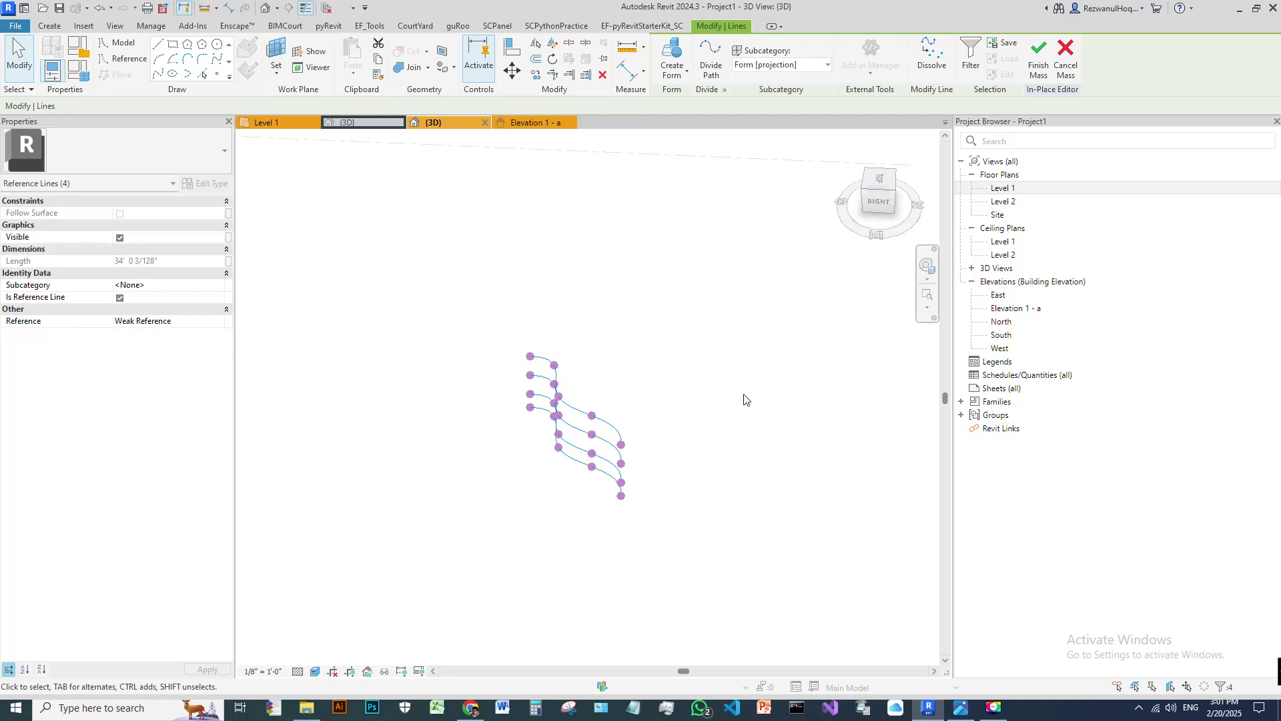
- Reselect the four stacked spline reference lines and create a solid form from them
{"action": "left_click", "coordinate": [653, 351]}
{"action": "scroll", "coordinate": [581, 406], "scroll_direction": "up", "scroll_amount": 3}
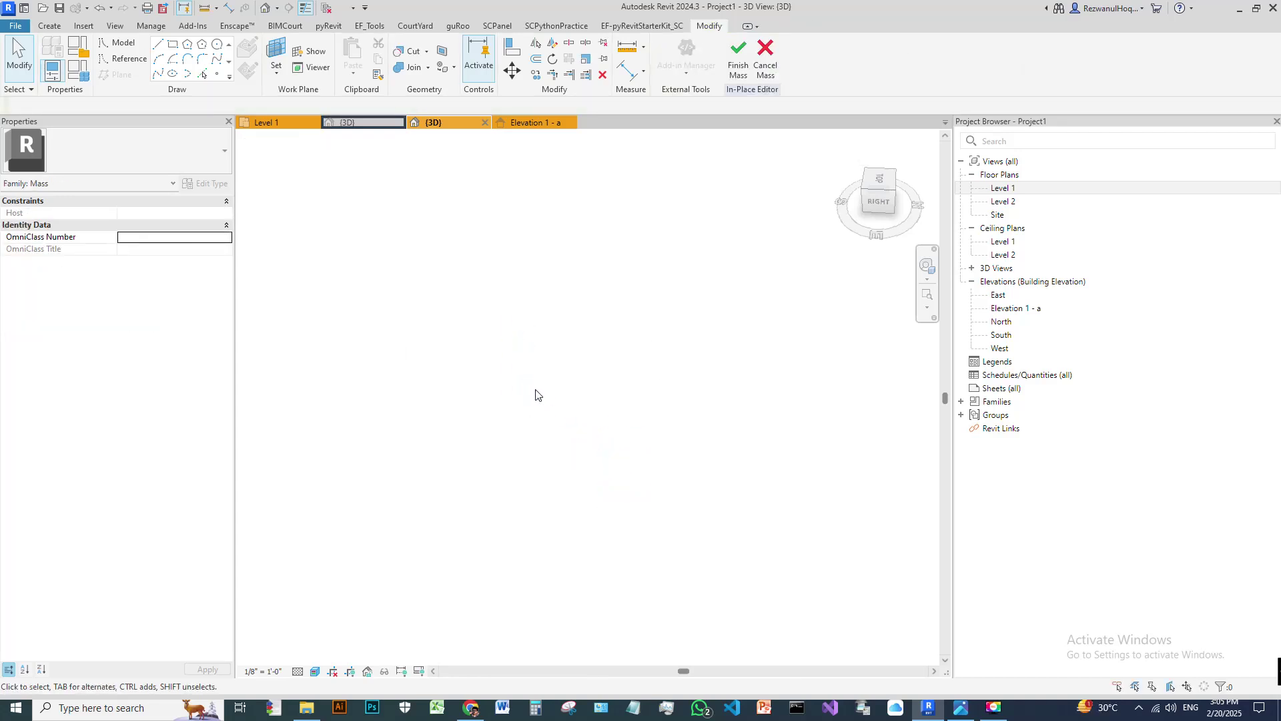
{"action": "scroll", "coordinate": [545, 379], "scroll_direction": "down", "scroll_amount": 2}
{"action": "left_click", "coordinate": [578, 381]}
{"action": "scroll", "coordinate": [578, 381], "scroll_direction": "down", "scroll_amount": 2}
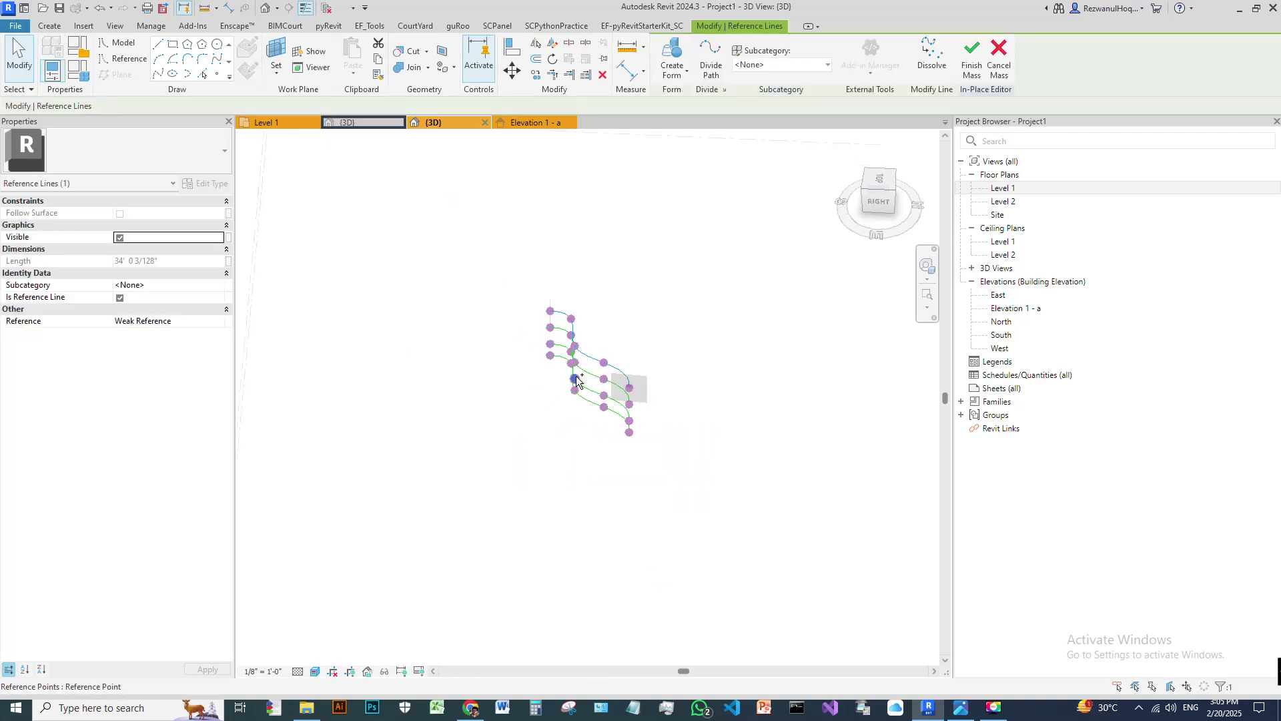
{"action": "left_click", "coordinate": [585, 394], "text": "ctrl"}
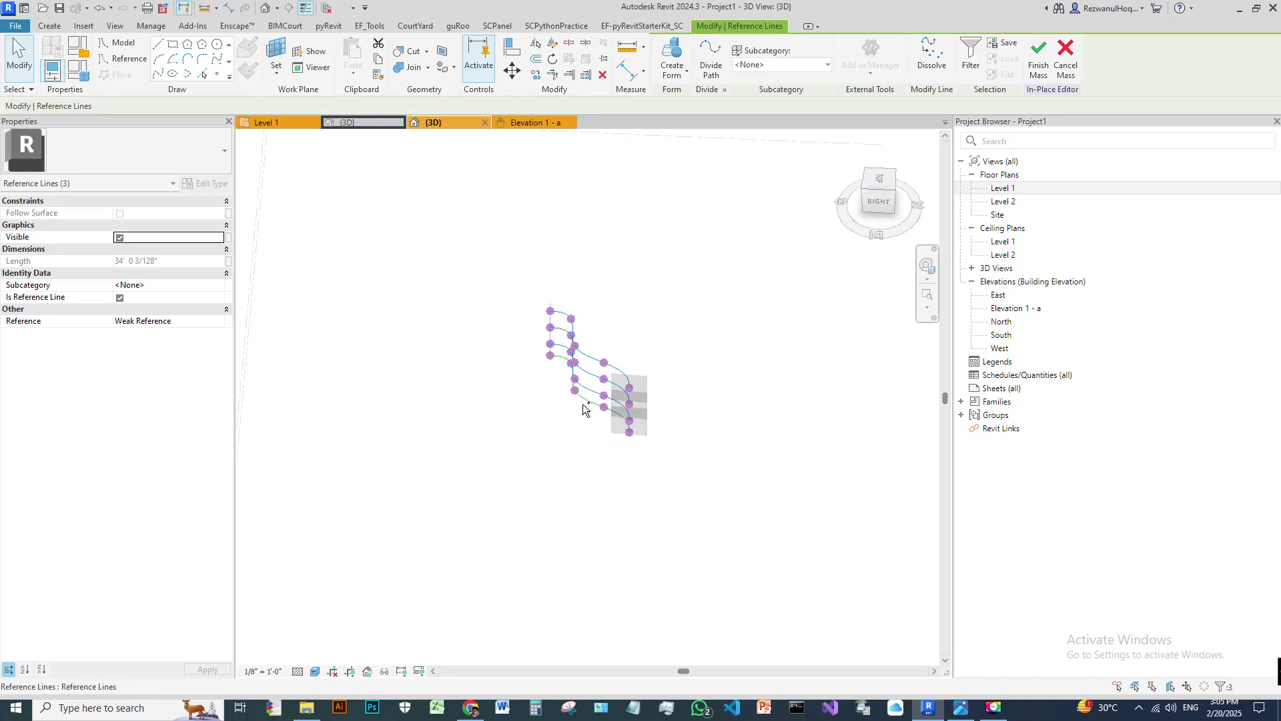
{"action": "left_click", "coordinate": [585, 403], "text": "ctrl"}
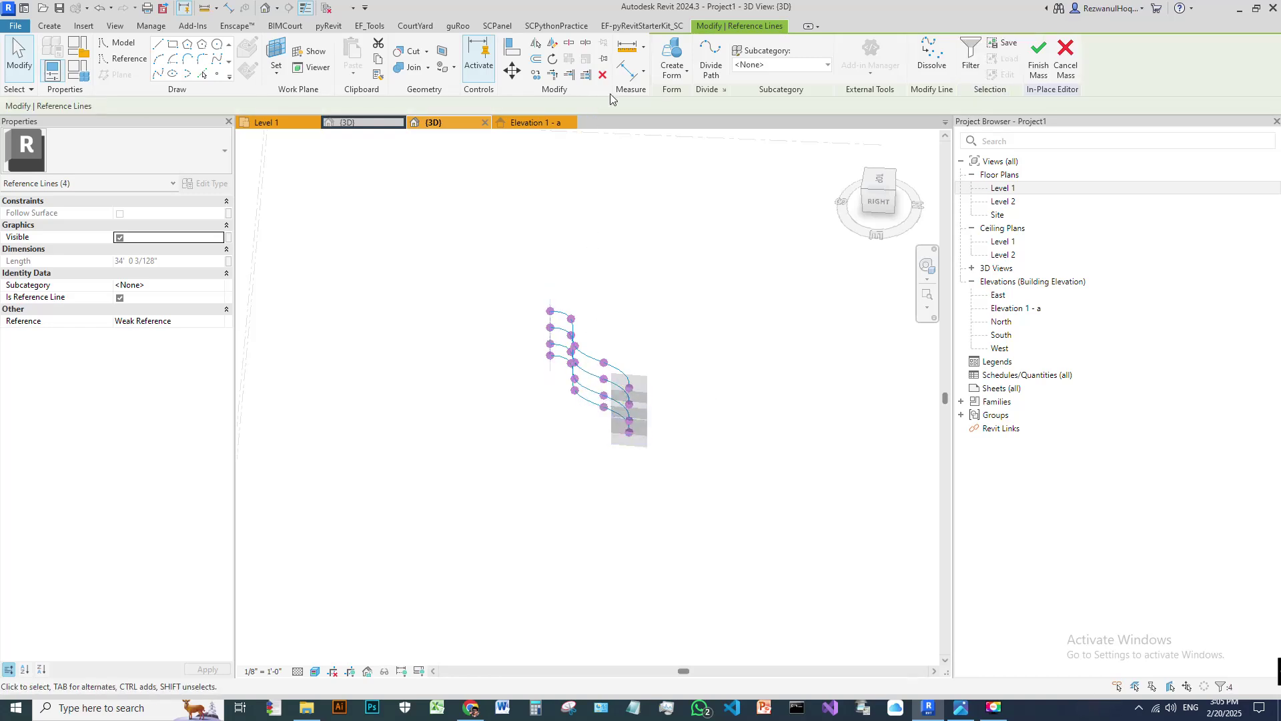
{"action": "left_click", "coordinate": [685, 70]}
{"action": "left_click", "coordinate": [692, 102]}
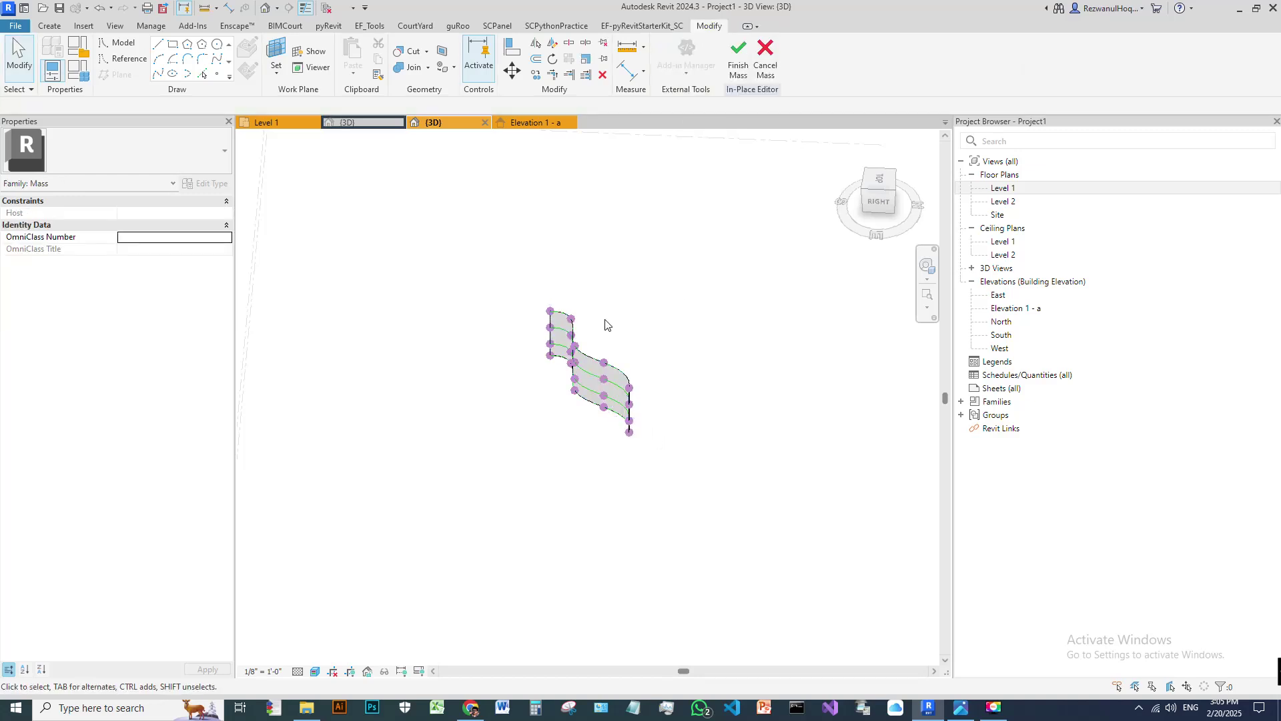
- Push the middle point of the second spline from the top backward, out of the surface's original curve
{"action": "middle_click_drag", "start_coordinate": [588, 412], "coordinate": [816, 327], "text": "shift"}
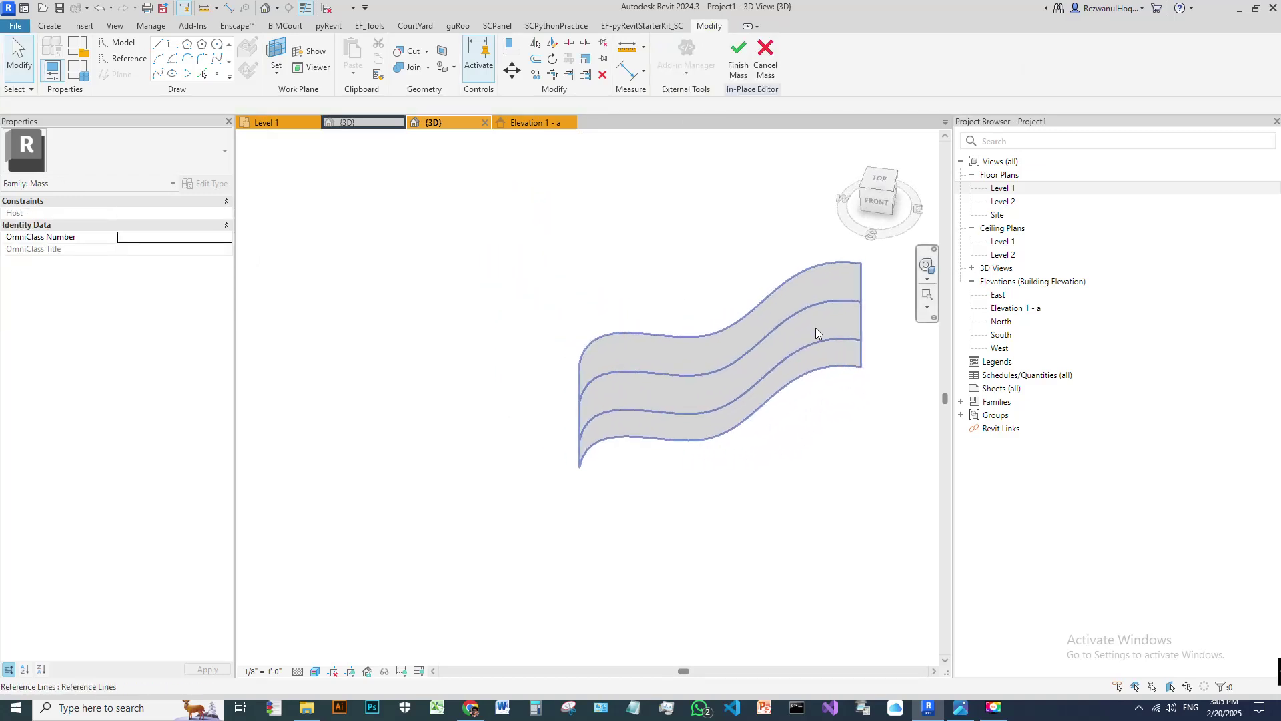
{"action": "scroll", "coordinate": [734, 341], "scroll_direction": "up", "scroll_amount": 3}
{"action": "scroll", "coordinate": [451, 348], "scroll_direction": "down", "scroll_amount": 3}
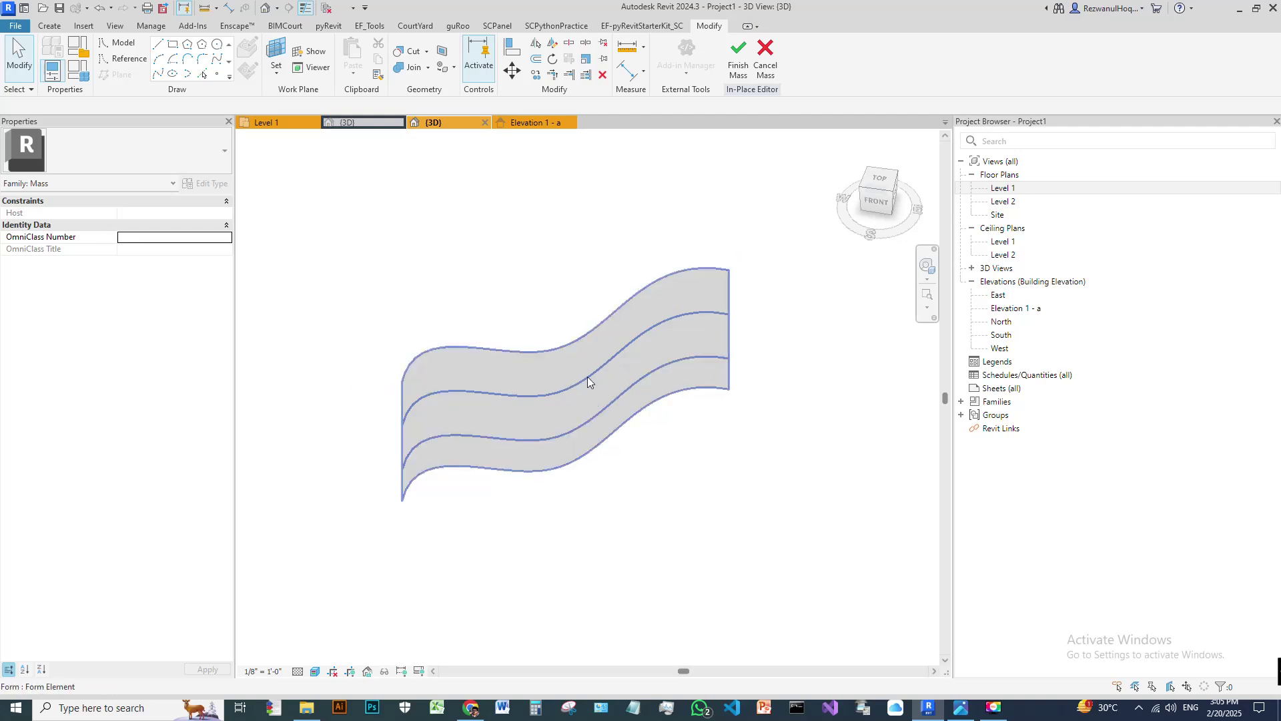
{"action": "scroll", "coordinate": [588, 377], "scroll_direction": "up", "scroll_amount": 3}
{"action": "left_click", "coordinate": [547, 339]}
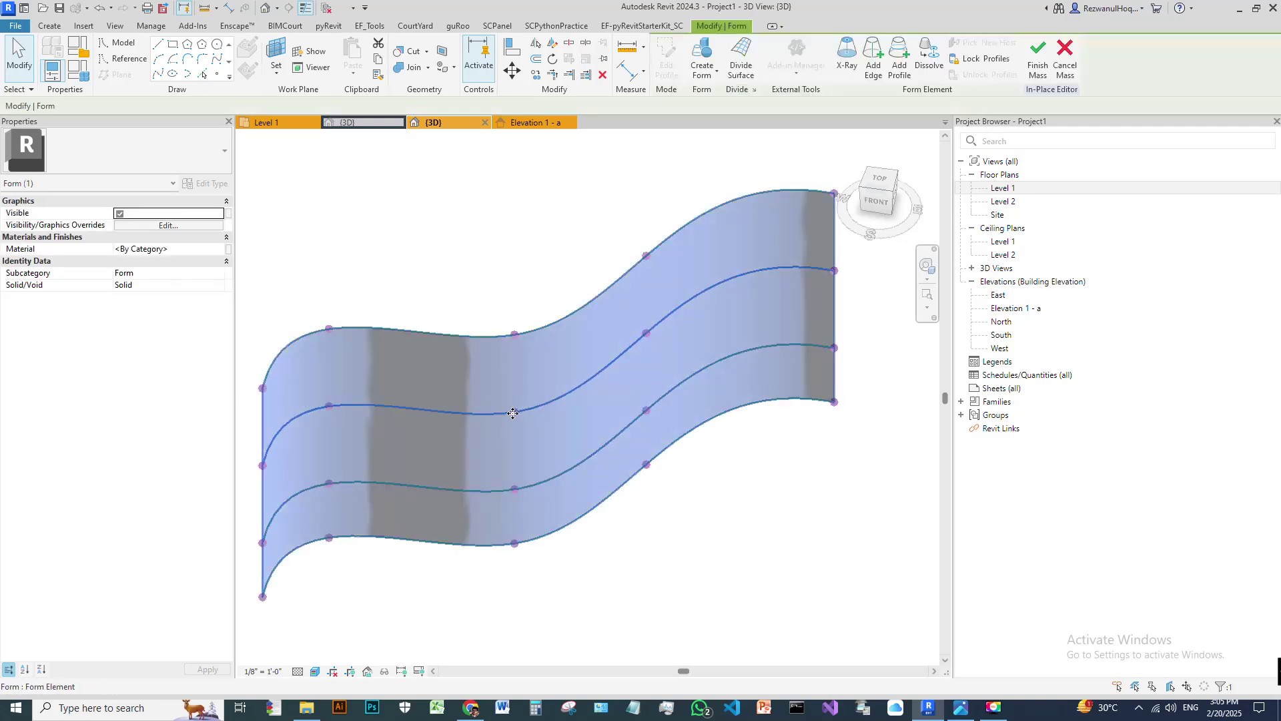
{"action": "left_click", "coordinate": [514, 413]}
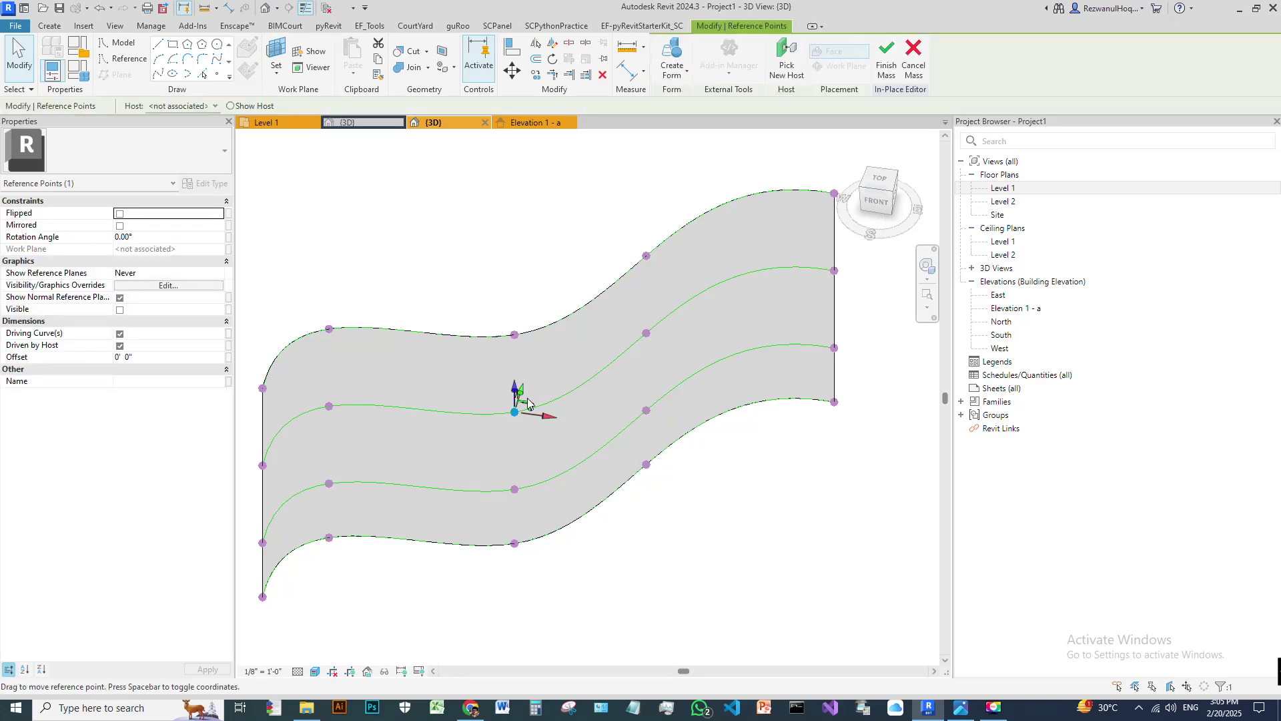
{"action": "left_click_drag", "start_coordinate": [523, 394], "coordinate": [537, 369]}
- Shift the fourth point of the second spline sideways and raise the fourth point of the top spline
{"action": "middle_click_drag", "start_coordinate": [537, 368], "coordinate": [609, 553], "text": "shift"}
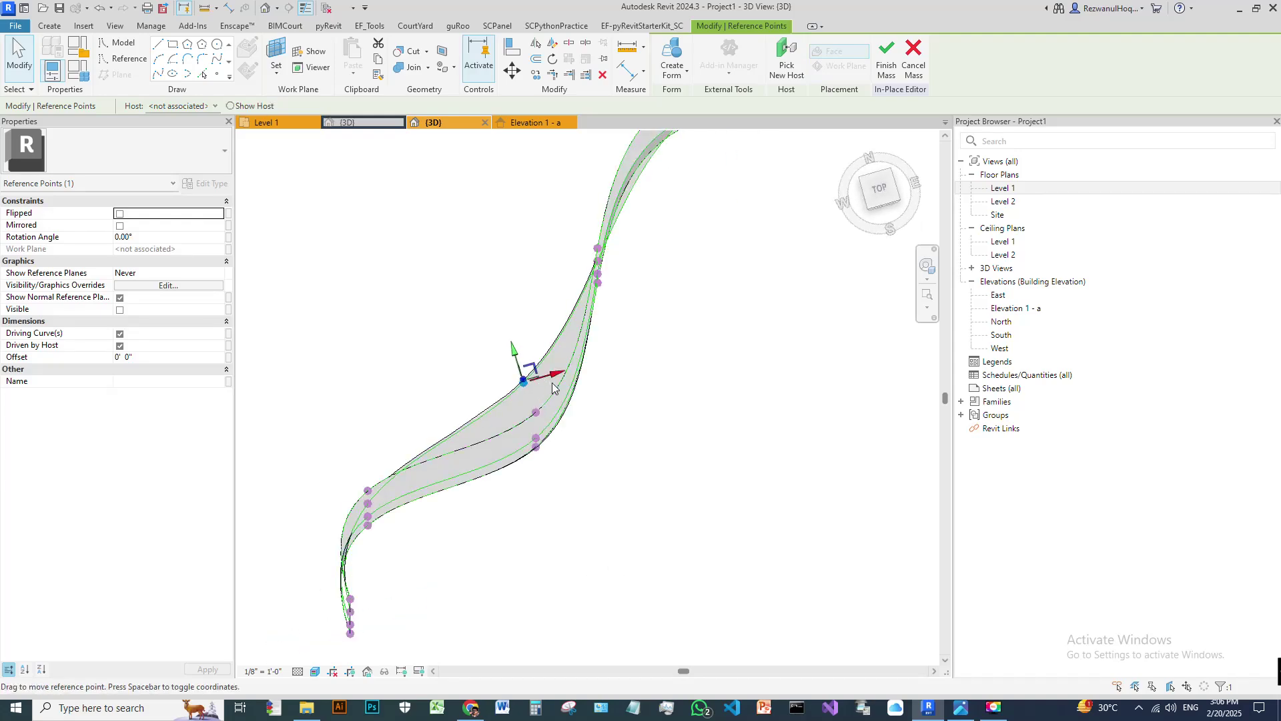
{"action": "middle_click_drag", "start_coordinate": [528, 377], "coordinate": [458, 382], "text": "shift"}
{"action": "middle_click_drag", "start_coordinate": [546, 408], "coordinate": [644, 325], "text": "shift"}
{"action": "scroll", "coordinate": [644, 326], "scroll_direction": "down", "scroll_amount": 4}
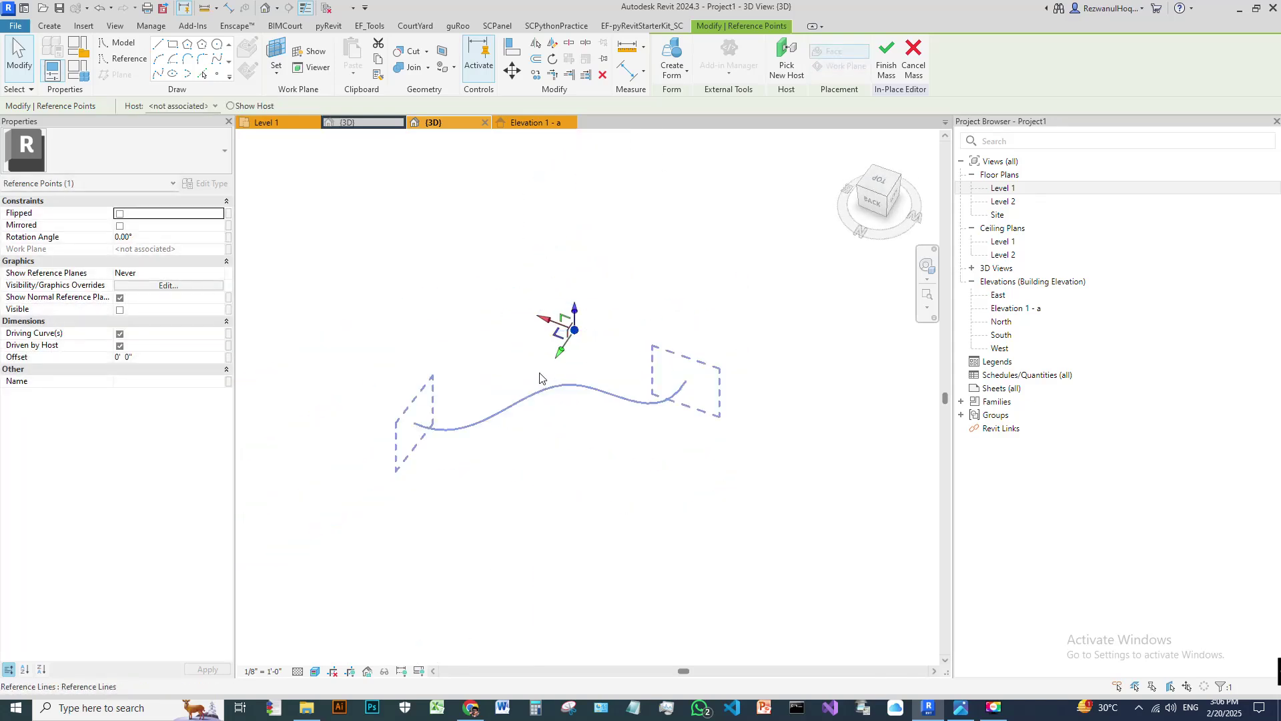
{"action": "left_click_drag", "start_coordinate": [478, 350], "coordinate": [452, 339]}
{"action": "left_click", "coordinate": [504, 329]}
{"action": "left_click_drag", "start_coordinate": [489, 319], "coordinate": [490, 286]}
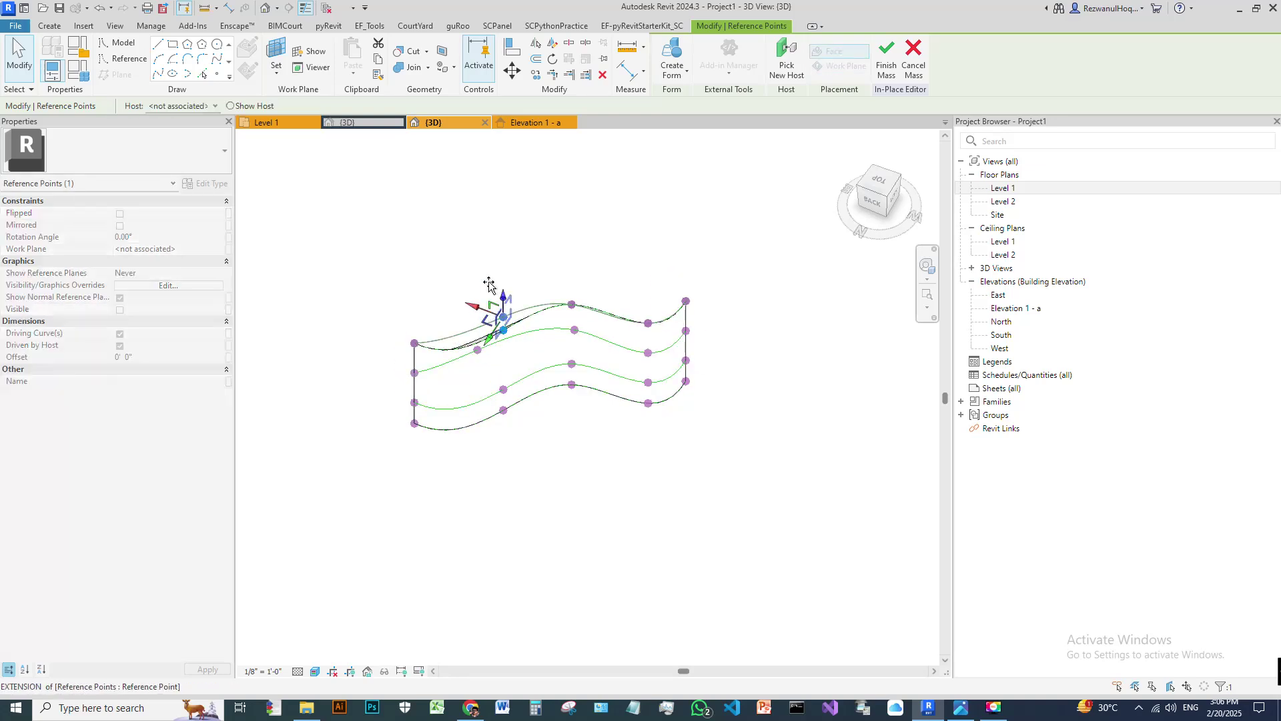
- Move the middle point of the third spline from the top upward and backward
{"action": "middle_click_drag", "start_coordinate": [518, 334], "coordinate": [851, 311], "text": "shift"}
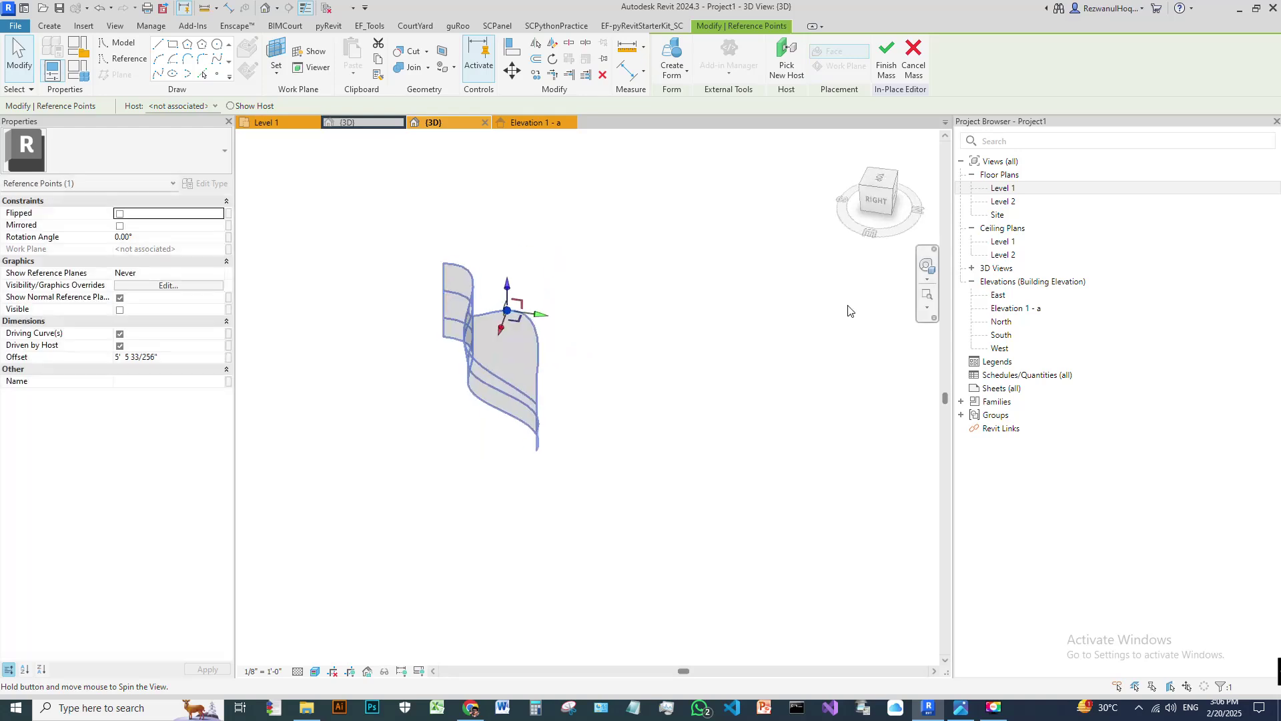
{"action": "left_click", "coordinate": [466, 369]}
{"action": "left_click_drag", "start_coordinate": [483, 367], "coordinate": [526, 354]}
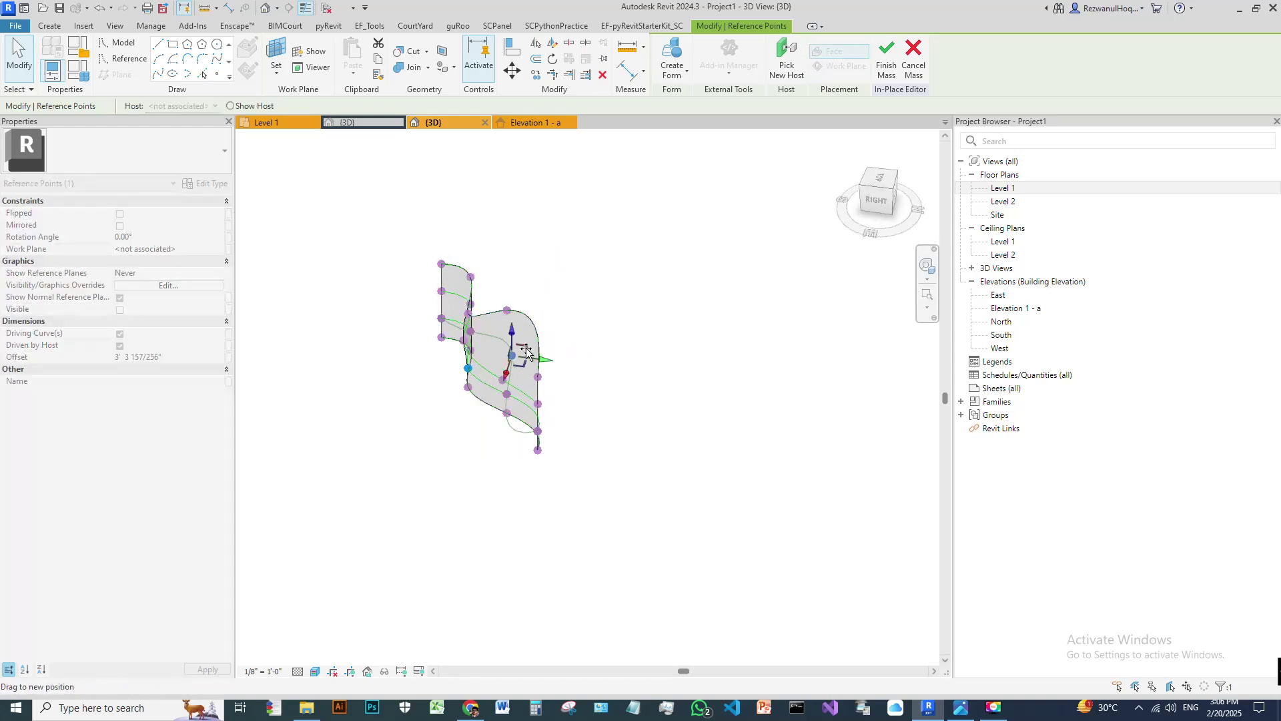
- Examine the deformed surface and its reference points from several angles in the 3D view
{"action": "middle_click_drag", "start_coordinate": [429, 392], "coordinate": [793, 402], "text": "shift"}
{"action": "left_click", "coordinate": [629, 451]}
{"action": "middle_click_drag", "start_coordinate": [628, 431], "coordinate": [634, 397], "text": "shift"}
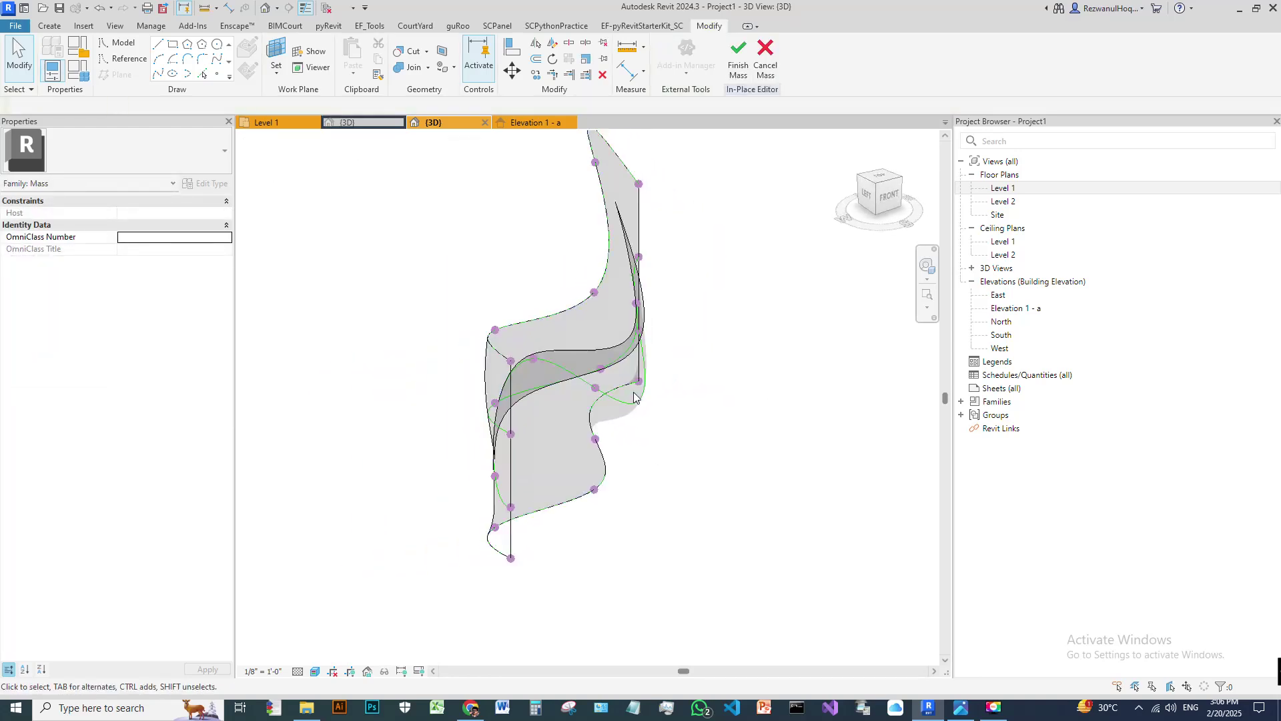
{"action": "left_click", "coordinate": [533, 359]}
{"action": "middle_click_drag", "start_coordinate": [533, 359], "coordinate": [626, 482], "text": "shift"}
{"action": "scroll", "coordinate": [469, 437], "scroll_direction": "down", "scroll_amount": 3}
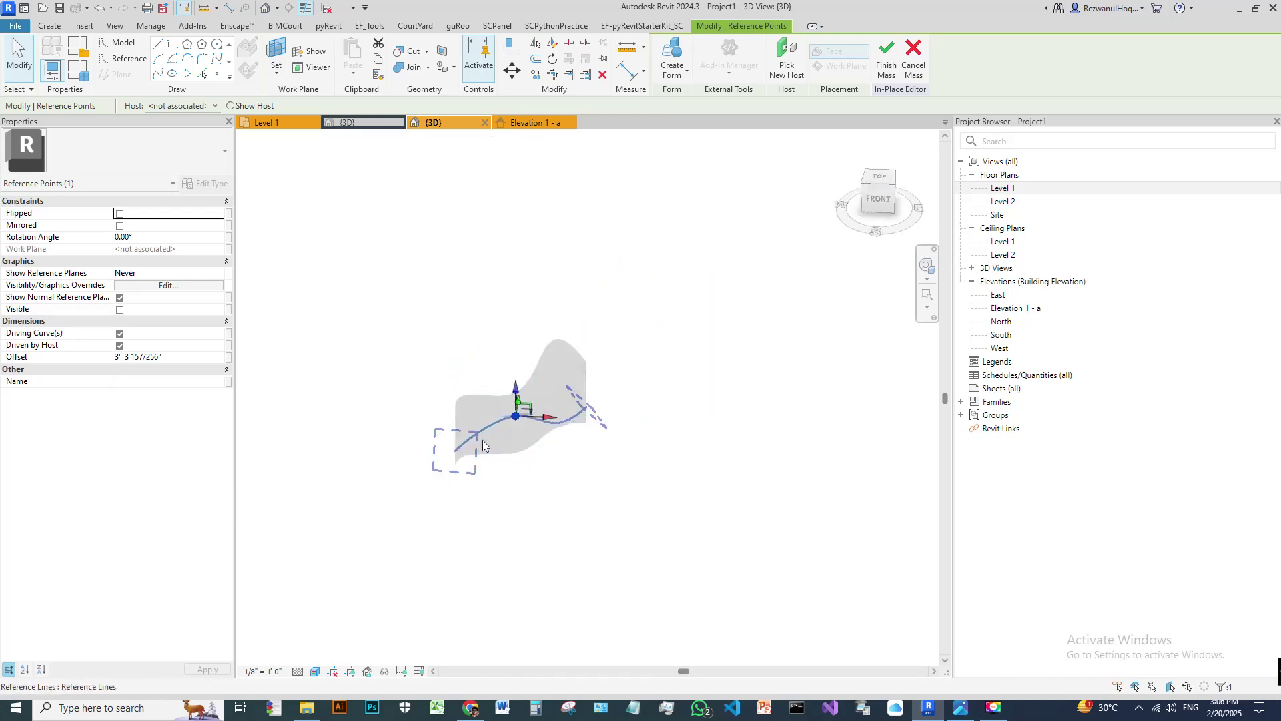
{"action": "scroll", "coordinate": [477, 427], "scroll_direction": "up", "scroll_amount": 5}
{"action": "key", "text": "Escape"}
{"action": "scroll", "coordinate": [427, 374], "scroll_direction": "down", "scroll_amount": 3}
{"action": "middle_click_drag", "start_coordinate": [445, 415], "coordinate": [532, 432], "text": "shift"}
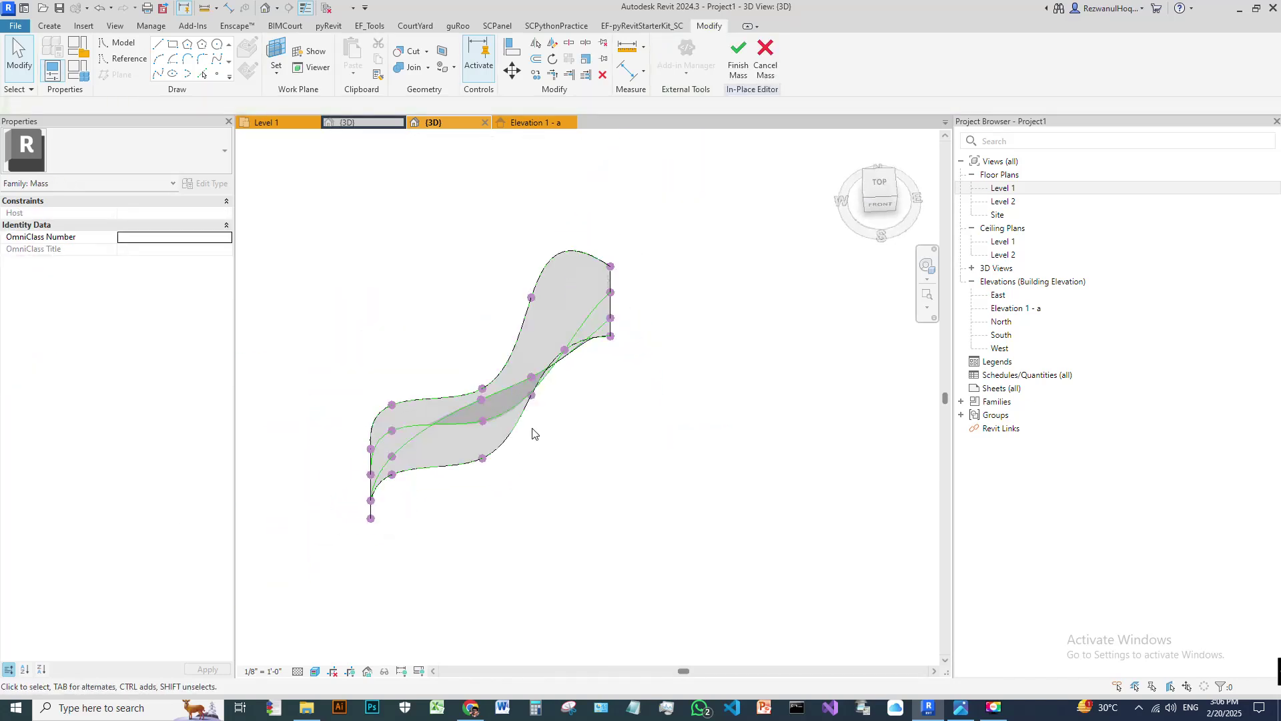
- Draw a model-line circle of about 3' 6" radius on Reference Plane : 1 in Elevation 1 - a, over the surface's lower left part
{"action": "left_click", "coordinate": [529, 123]}
{"action": "left_click", "coordinate": [365, 124]}
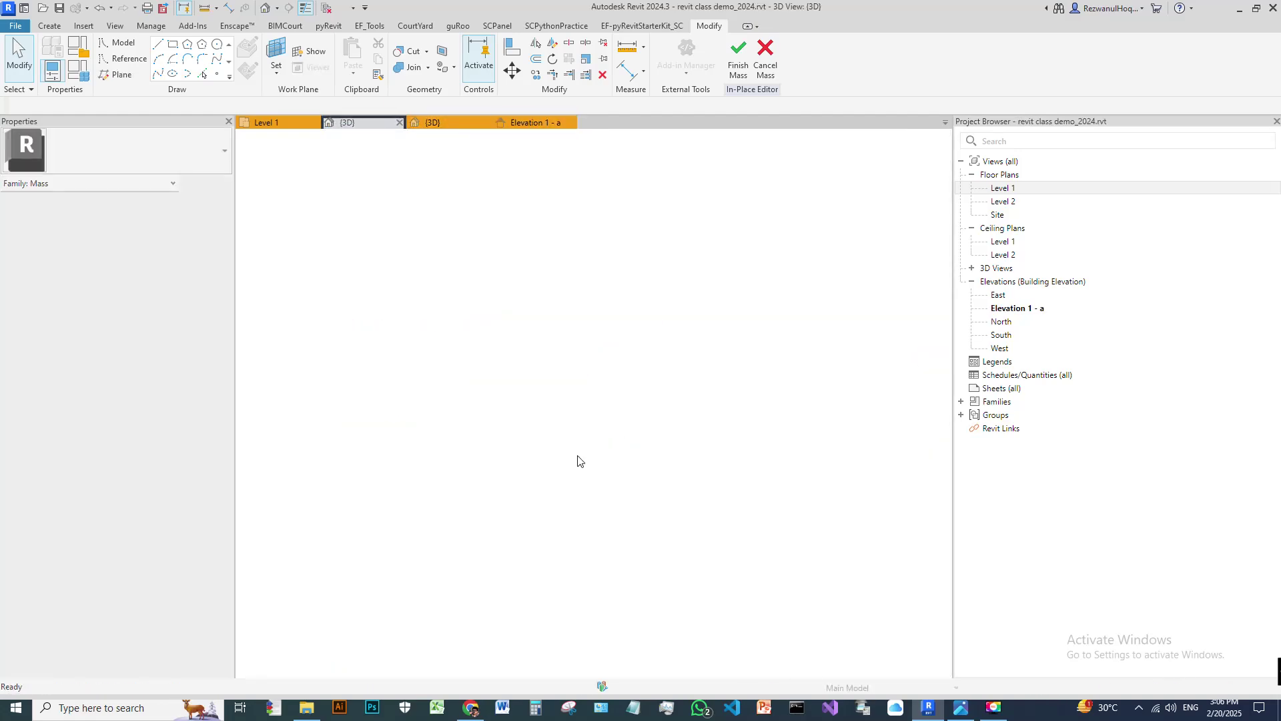
{"action": "left_click", "coordinate": [544, 125]}
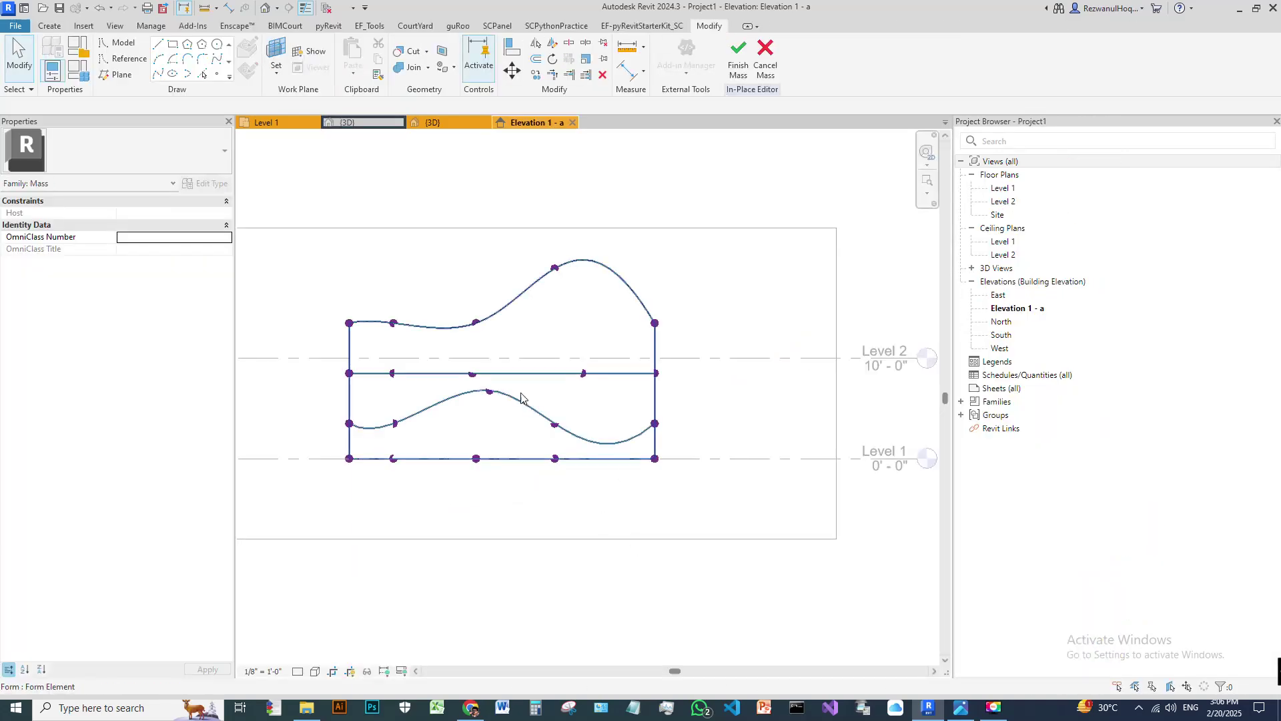
{"action": "scroll", "coordinate": [521, 398], "scroll_direction": "up", "scroll_amount": 1}
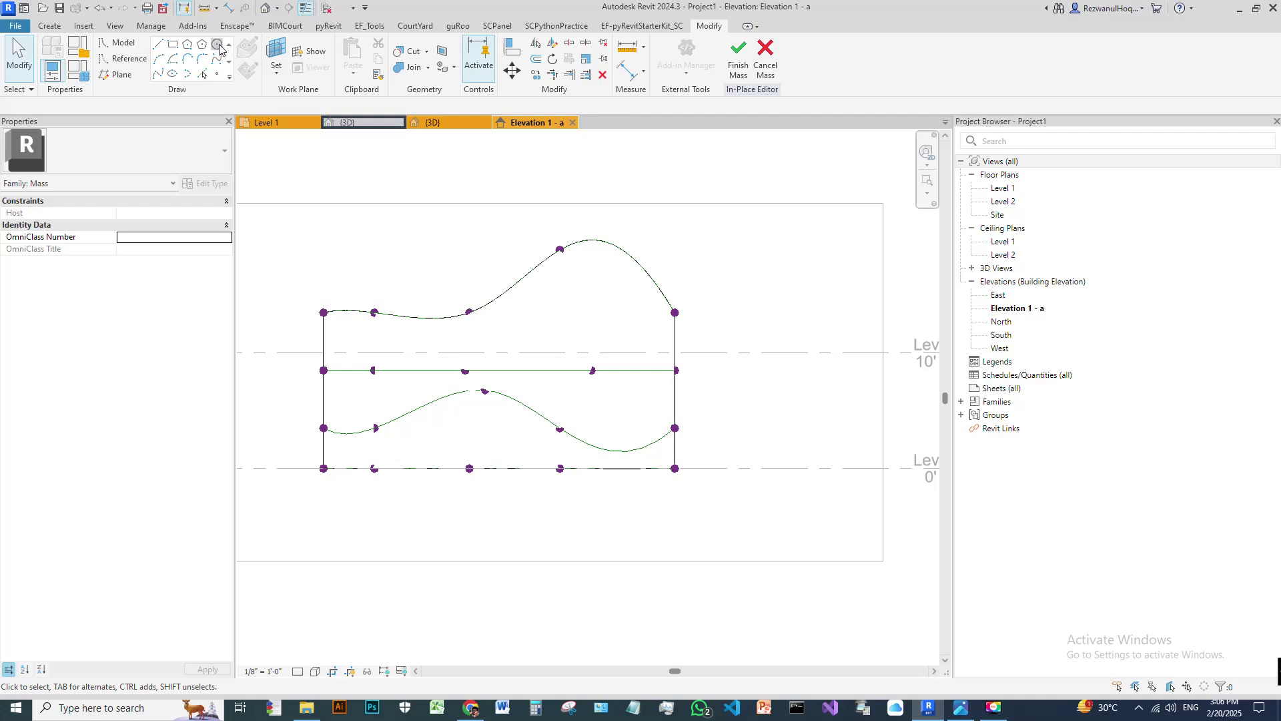
{"action": "left_click", "coordinate": [218, 45]}
{"action": "left_click", "coordinate": [520, 258]}
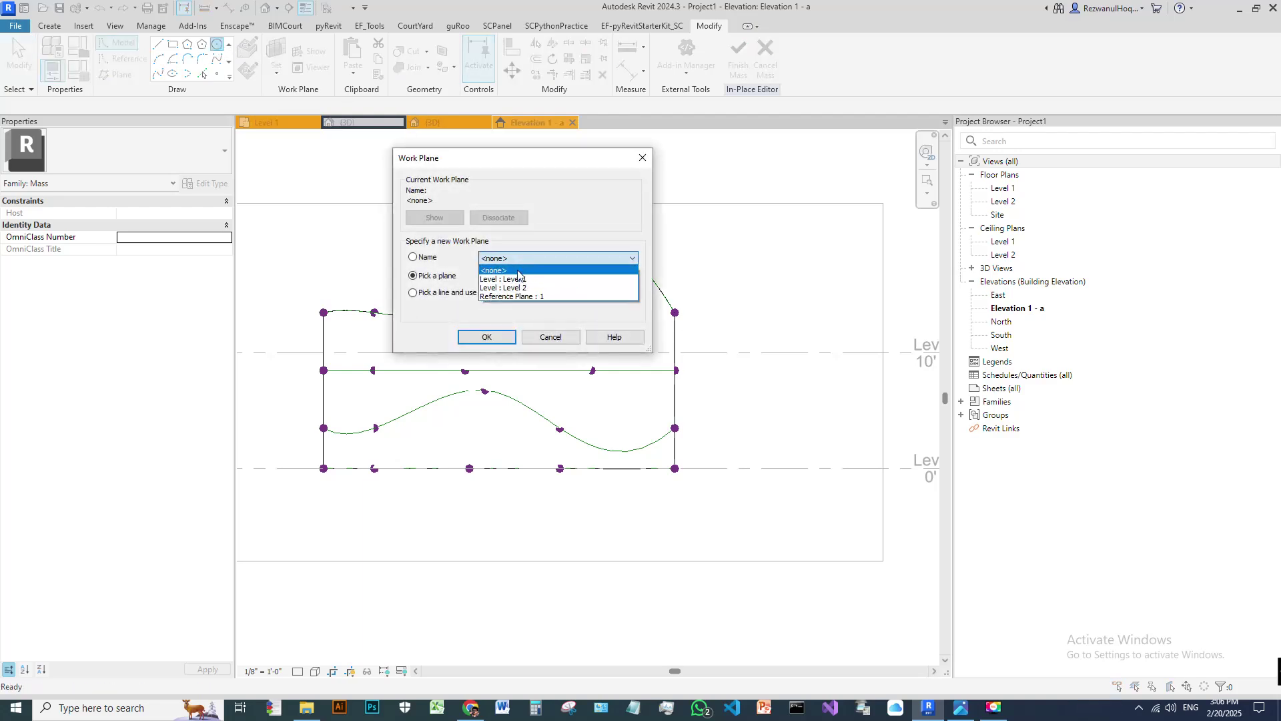
{"action": "left_click", "coordinate": [520, 298]}
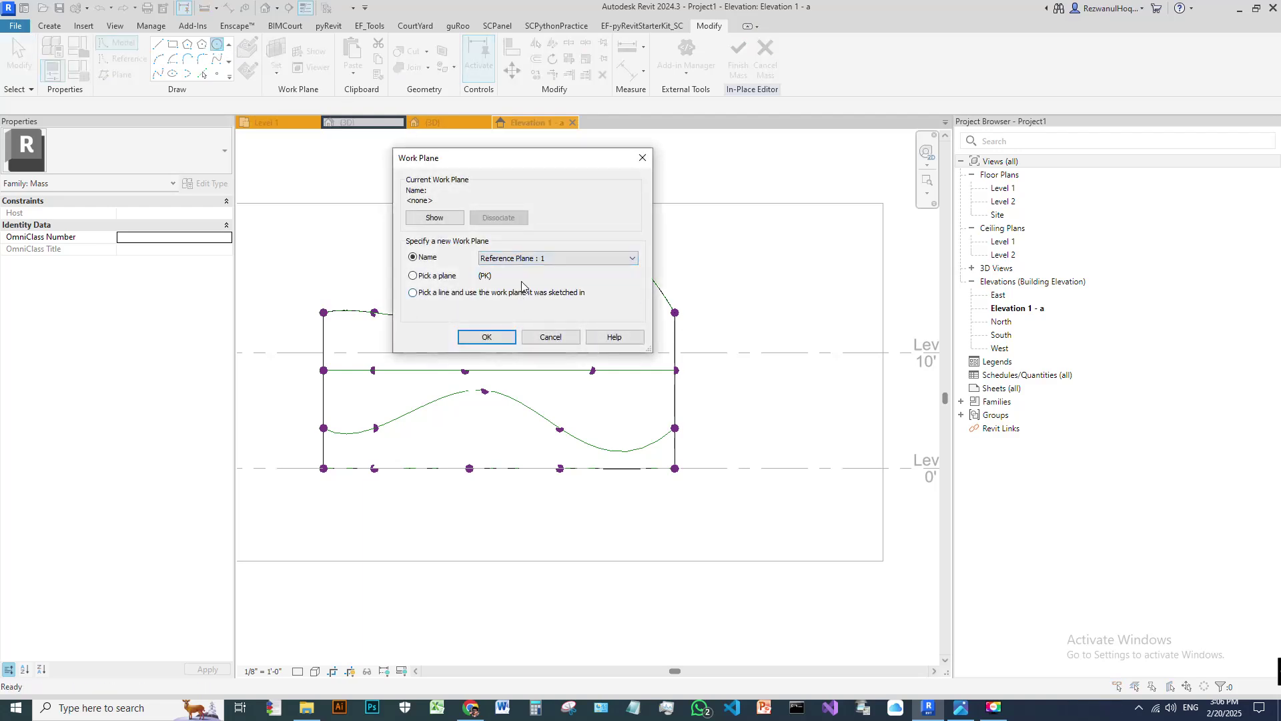
{"action": "left_click", "coordinate": [485, 337]}
{"action": "scroll", "coordinate": [413, 393], "scroll_direction": "up", "scroll_amount": 3}
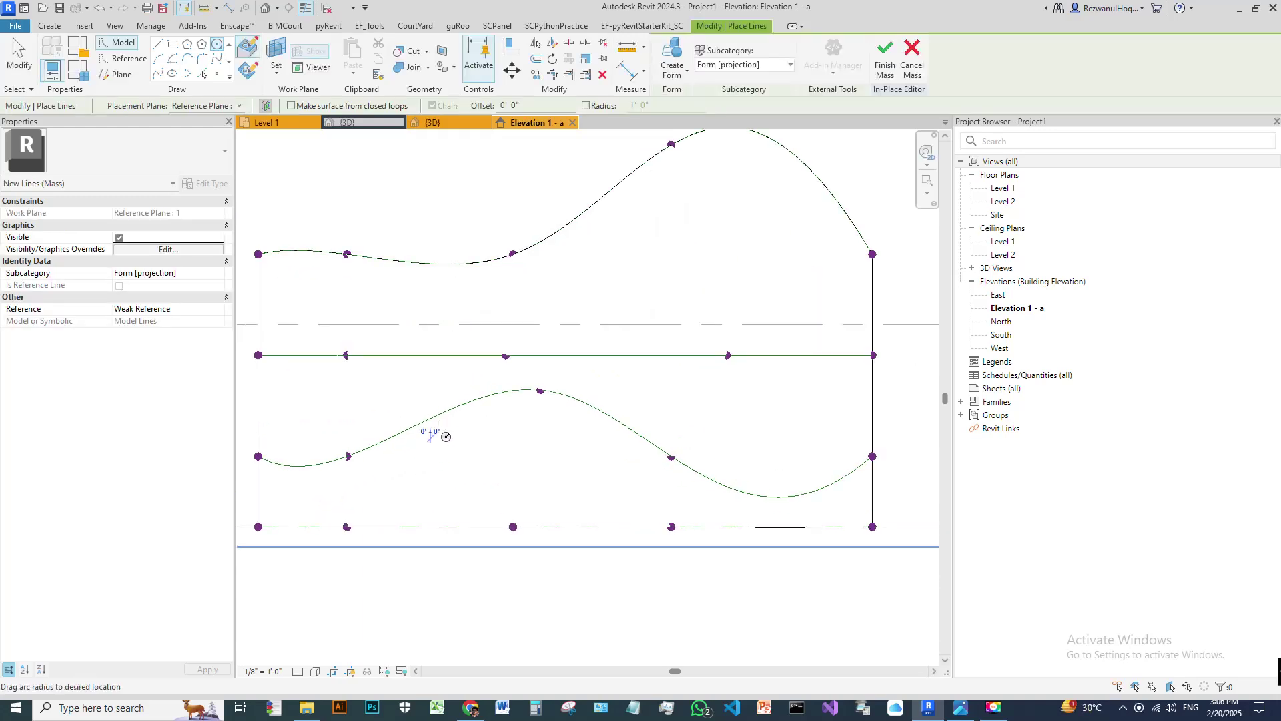
{"action": "left_click", "coordinate": [447, 369]}
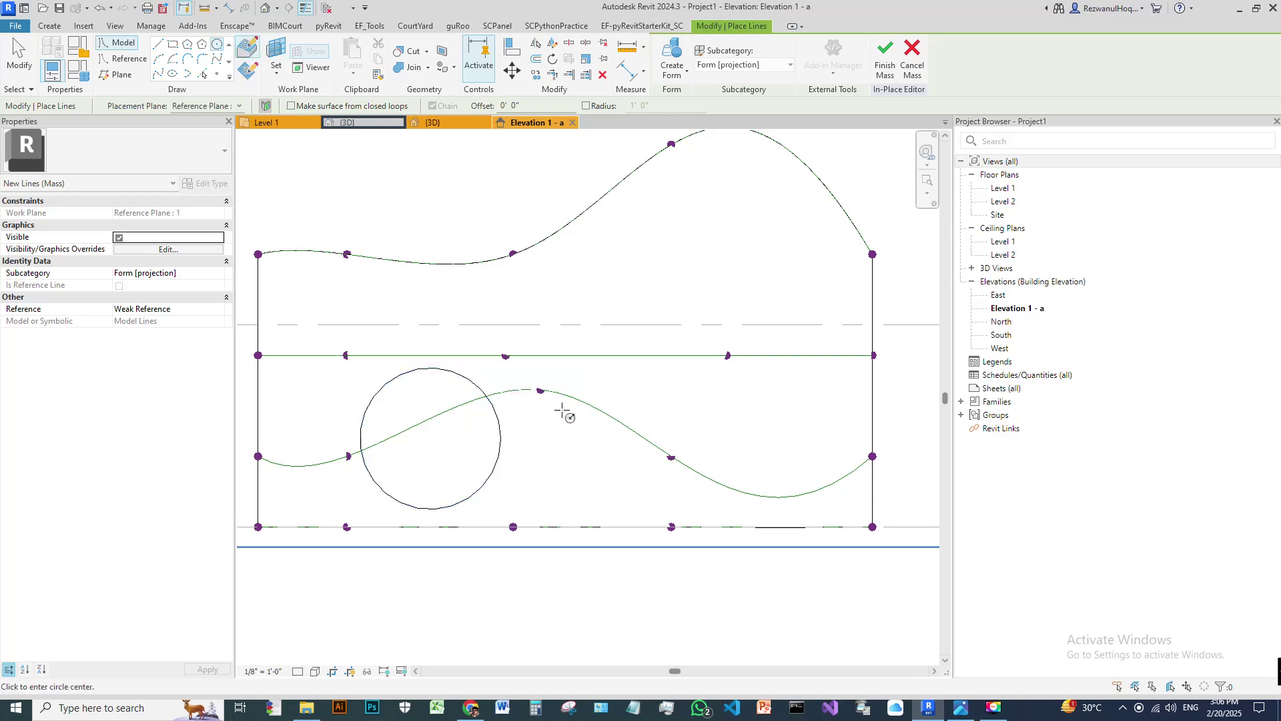
{"action": "scroll", "coordinate": [505, 409], "scroll_direction": "down", "scroll_amount": 3}
- Select the circle in the 3D view and create a void form from it
{"action": "left_click", "coordinate": [269, 9]}
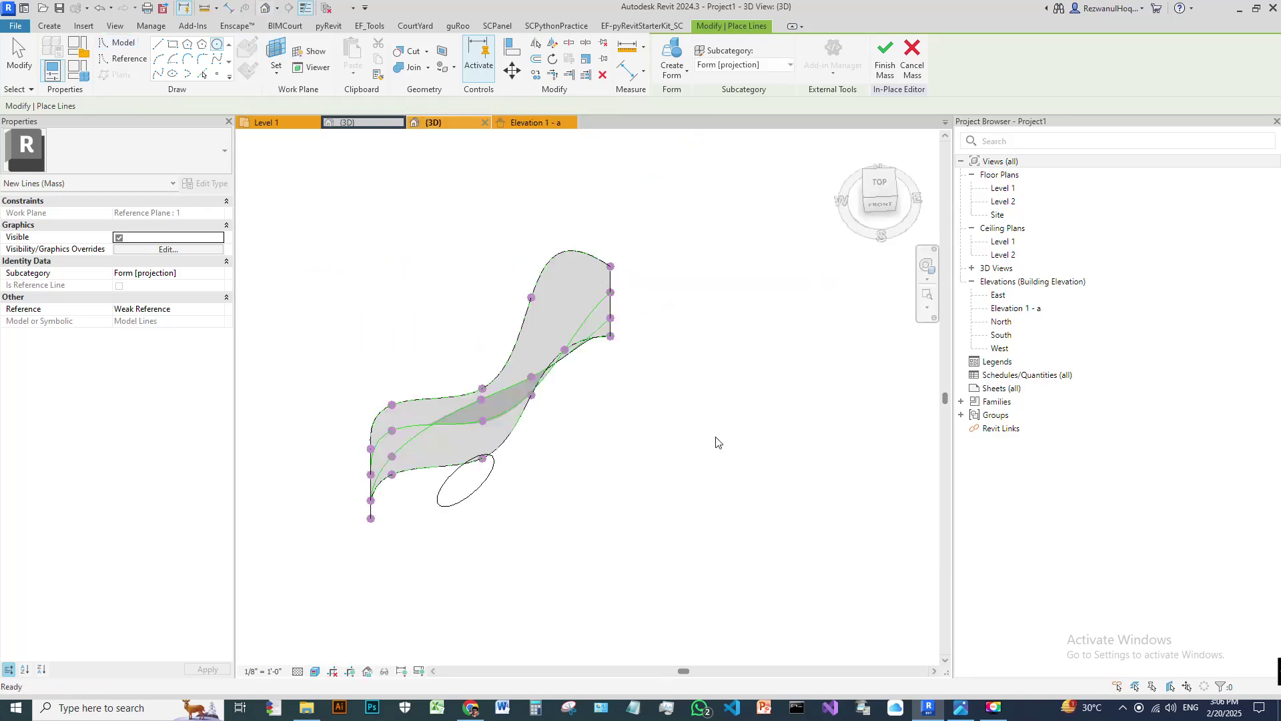
{"action": "middle_click_drag", "start_coordinate": [563, 427], "coordinate": [529, 671], "text": "shift"}
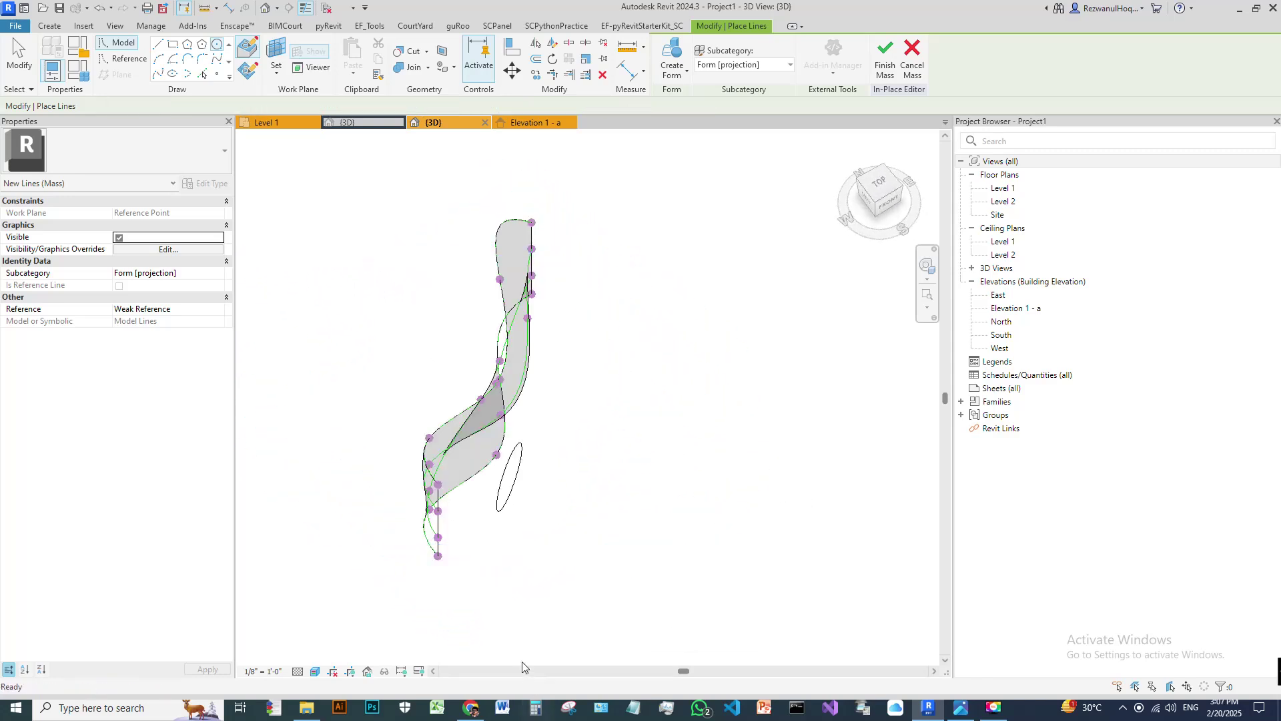
{"action": "key", "text": "Escape"}
{"action": "key", "text": "Escape"}
{"action": "middle_click_drag", "start_coordinate": [674, 518], "coordinate": [563, 446], "text": "shift"}
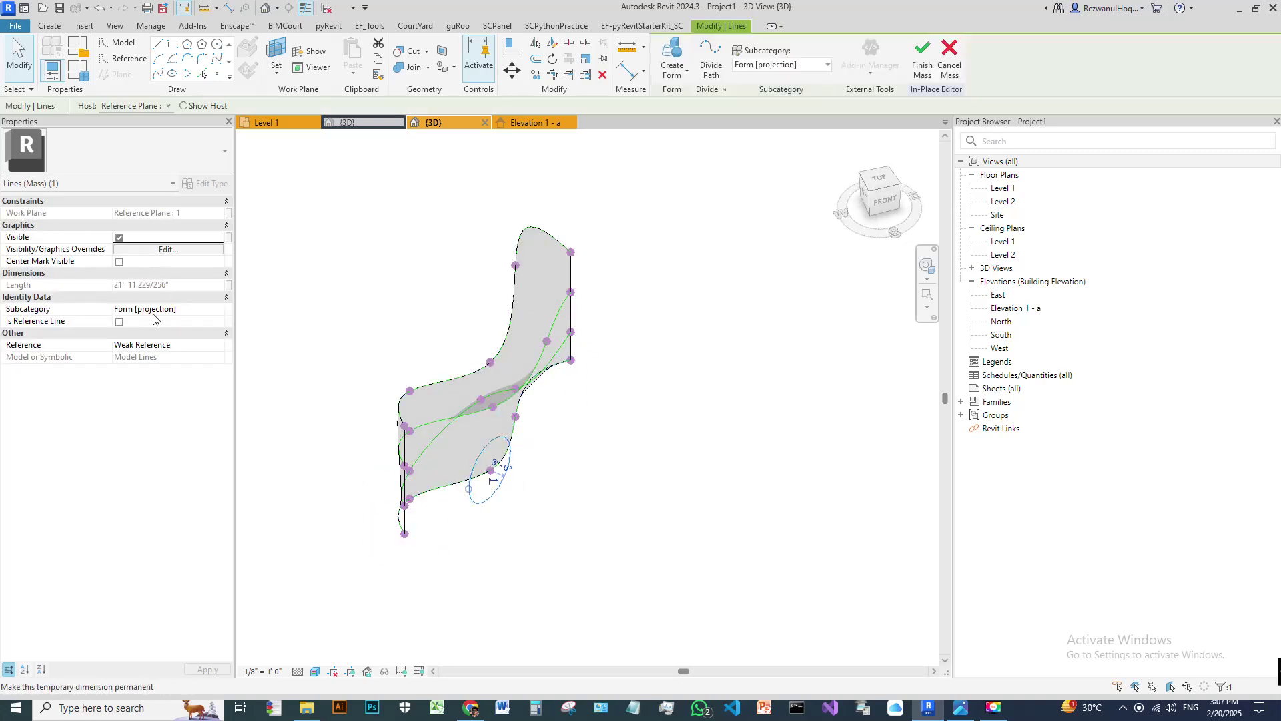
{"action": "left_click", "coordinate": [121, 327]}
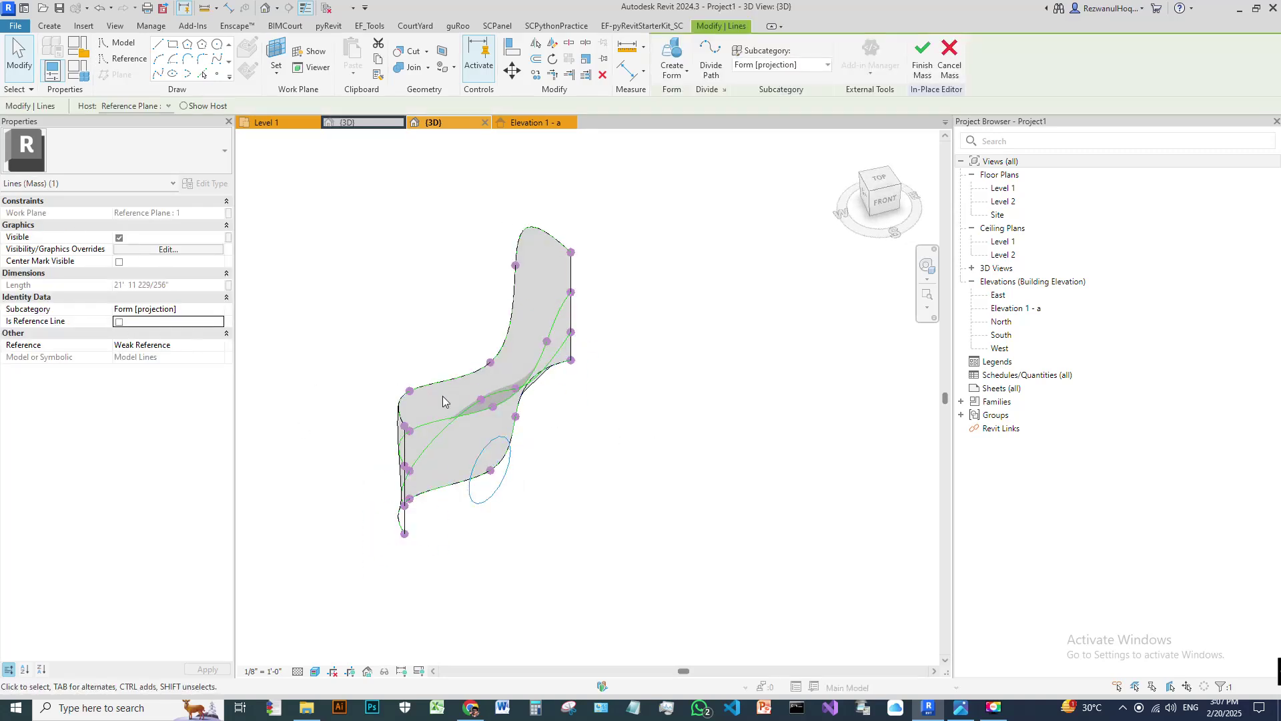
{"action": "left_click", "coordinate": [671, 72]}
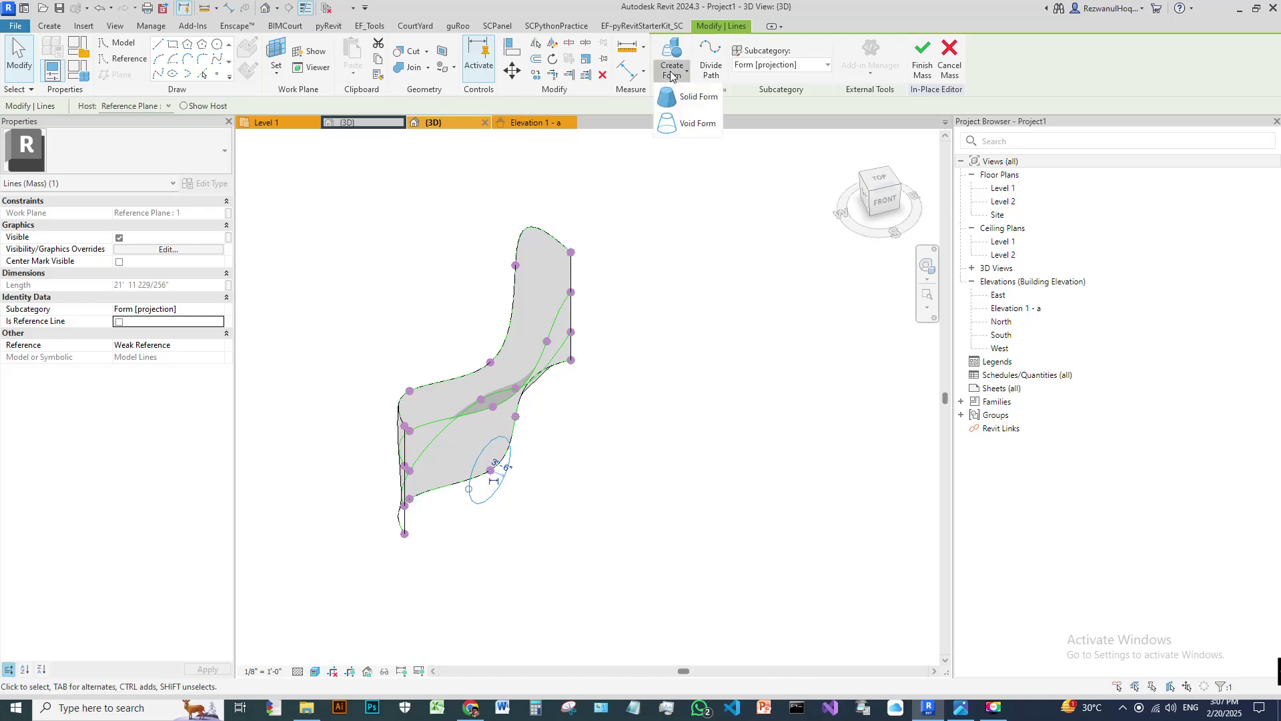
{"action": "left_click", "coordinate": [691, 122]}
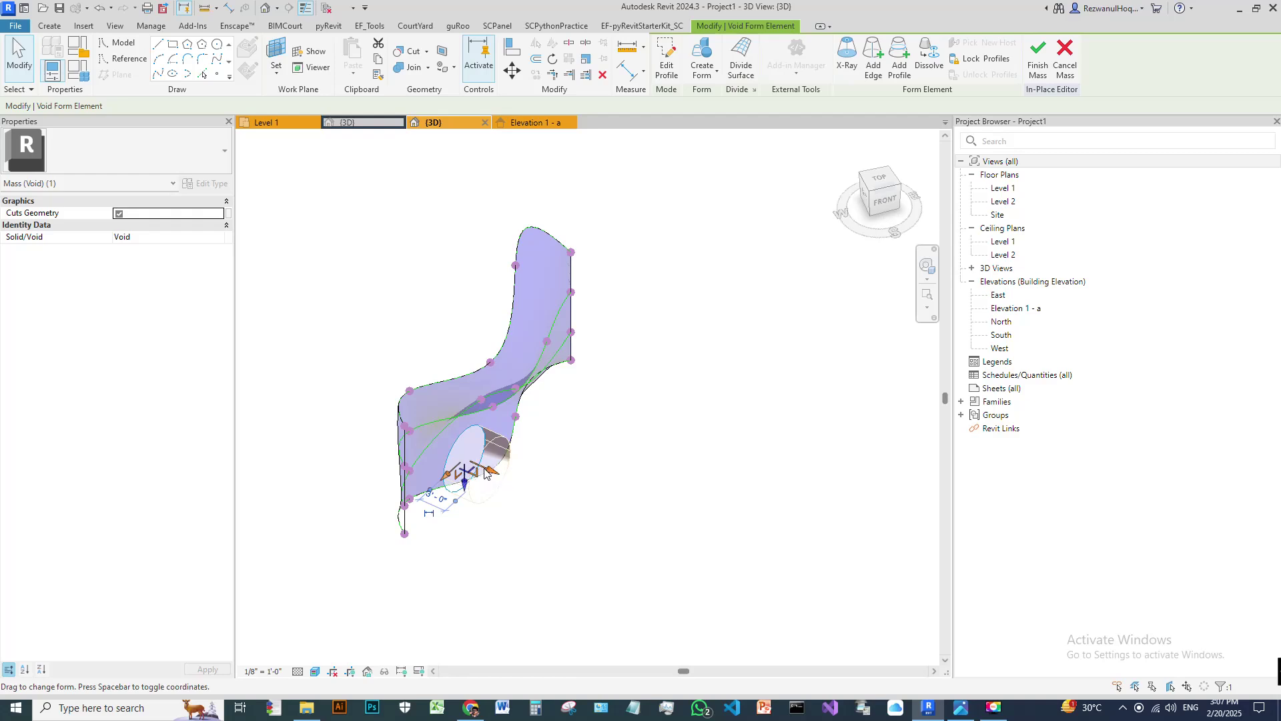
{"action": "left_click", "coordinate": [644, 496]}
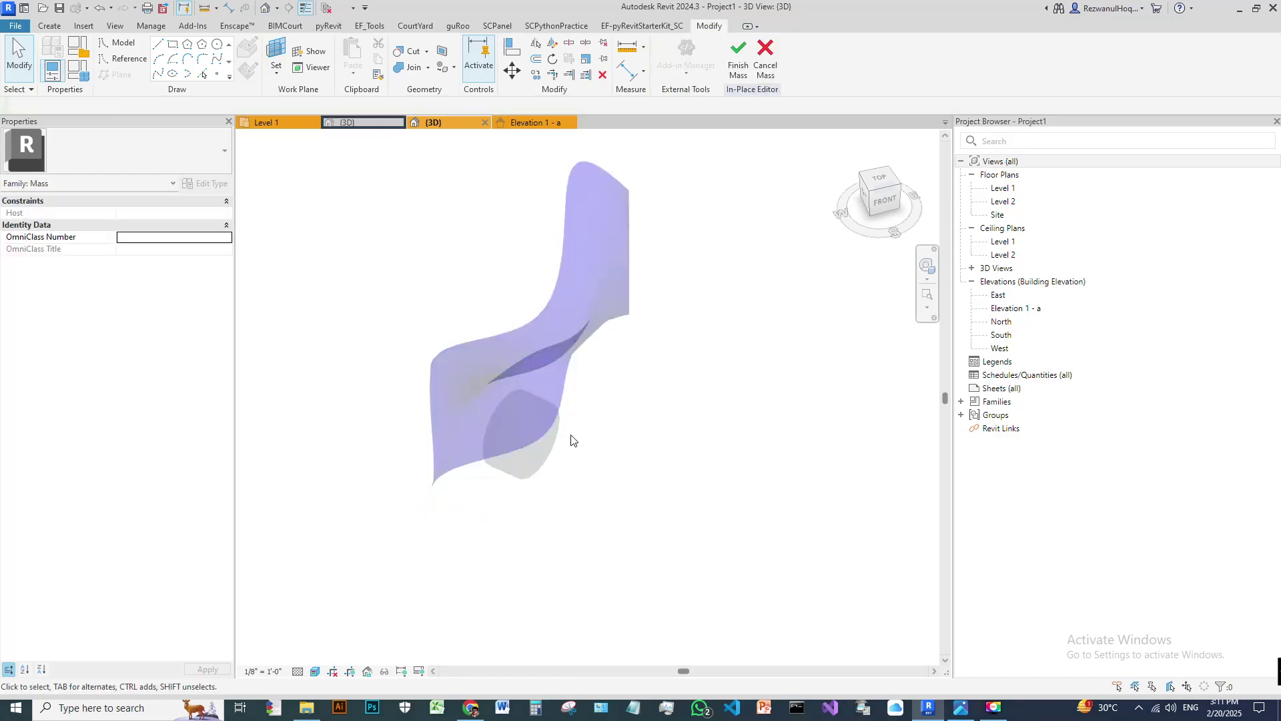
- Select the void's circular end face and stretch it backward through the curved surface
{"action": "scroll", "coordinate": [572, 439], "scroll_direction": "up", "scroll_amount": 3}
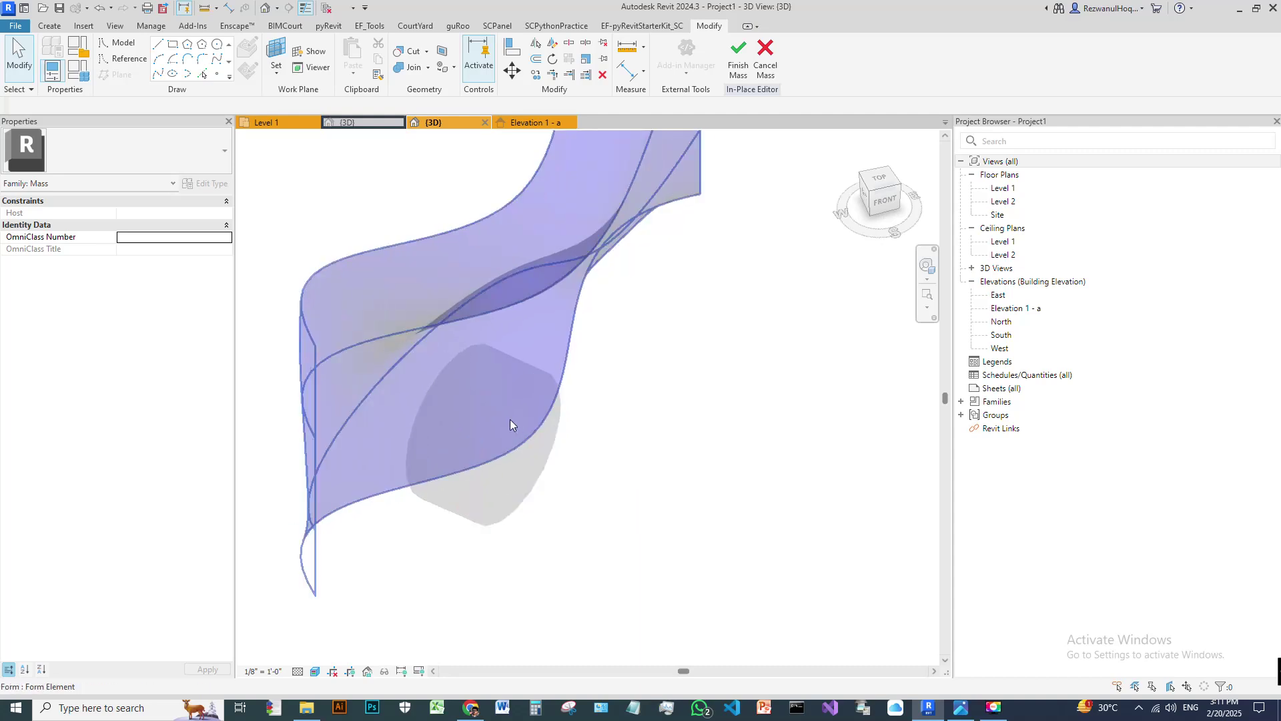
{"action": "left_click", "coordinate": [447, 372]}
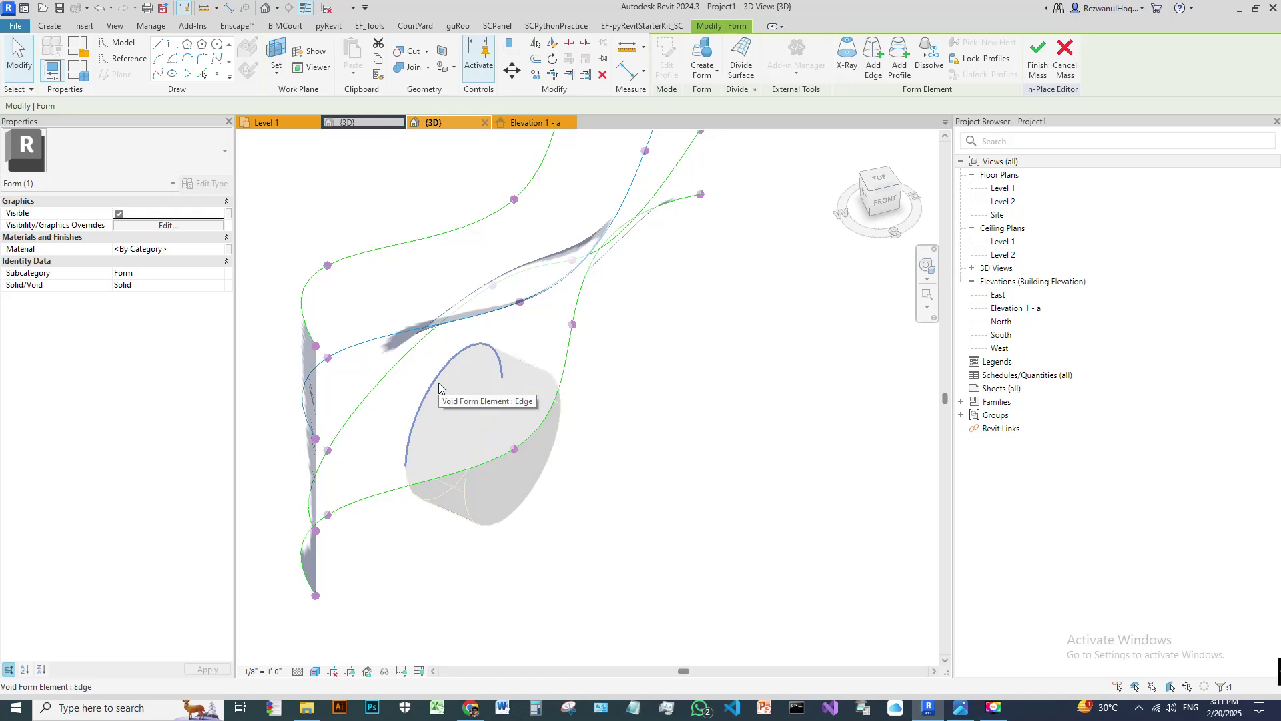
{"action": "scroll", "coordinate": [486, 443], "scroll_direction": "down", "scroll_amount": 3}
{"action": "middle_click_drag", "start_coordinate": [486, 443], "coordinate": [614, 585], "text": "shift"}
{"action": "scroll", "coordinate": [495, 420], "scroll_direction": "up", "scroll_amount": 4}
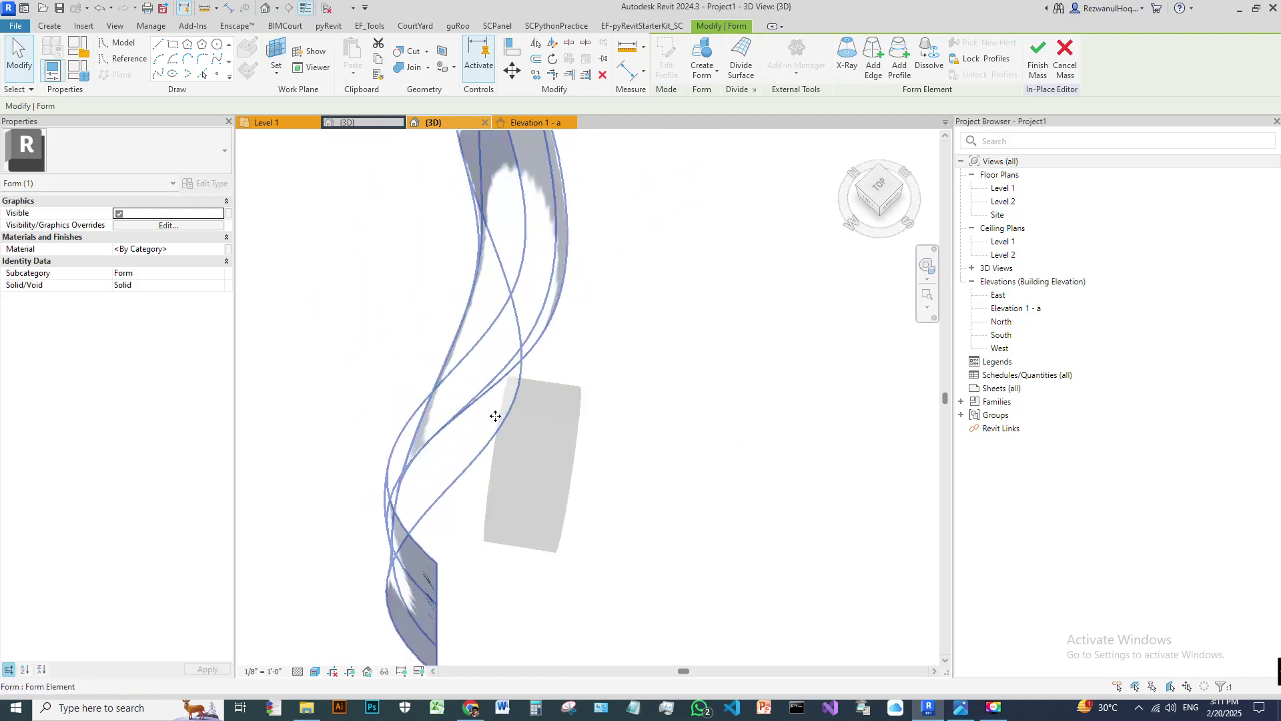
{"action": "key", "text": "Tab"}
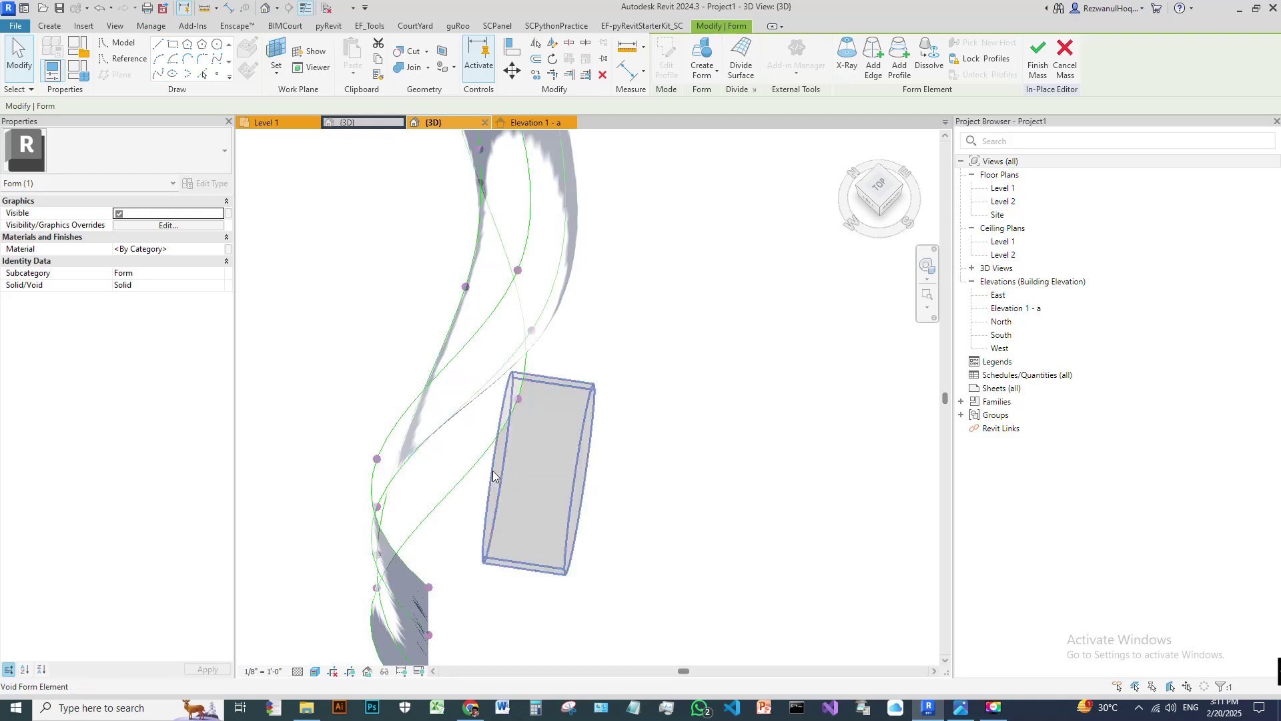
{"action": "key", "text": "Tab"}
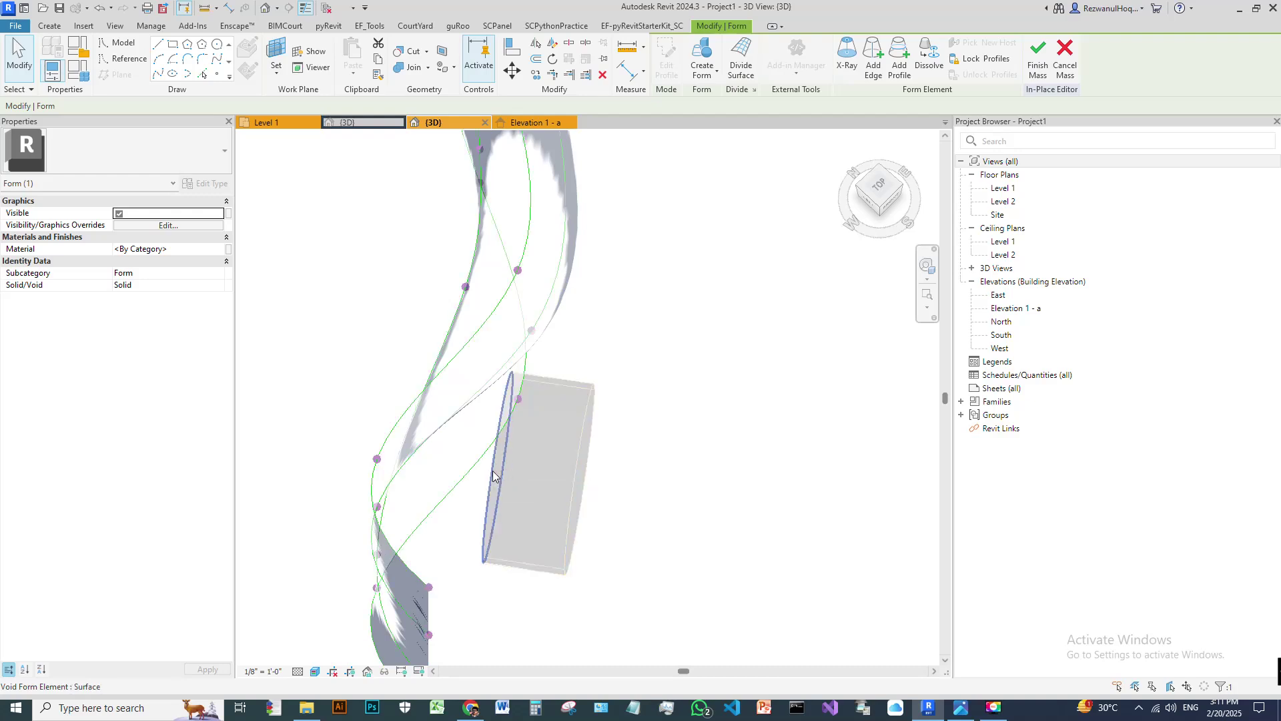
{"action": "left_click", "coordinate": [493, 475]}
{"action": "middle_click_drag", "start_coordinate": [500, 477], "coordinate": [515, 463], "text": "shift"}
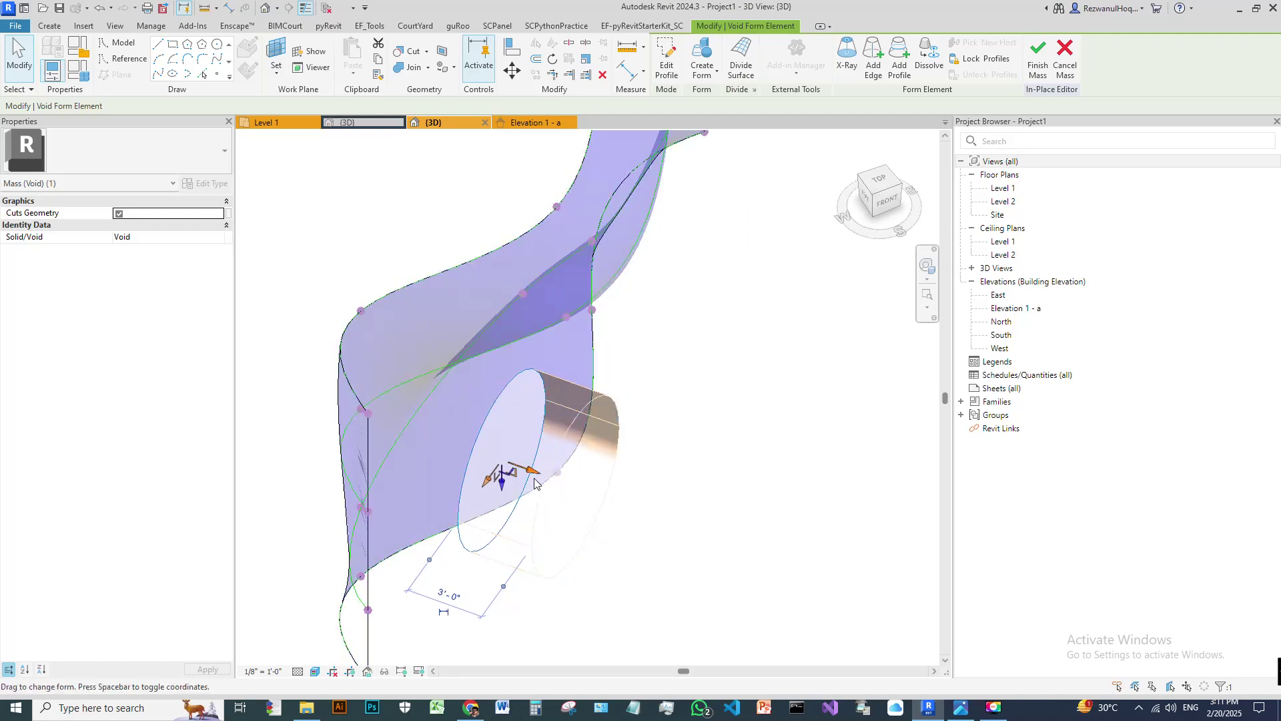
{"action": "left_click_drag", "start_coordinate": [531, 473], "coordinate": [371, 414]}
{"action": "middle_click_drag", "start_coordinate": [494, 449], "coordinate": [398, 401], "text": "shift"}
{"action": "left_click", "coordinate": [434, 220]}
- Examine the void's position against the surface from several angles in 3D and in Elevation 1 - a
{"action": "middle_click_drag", "start_coordinate": [538, 460], "coordinate": [550, 431], "text": "shift"}
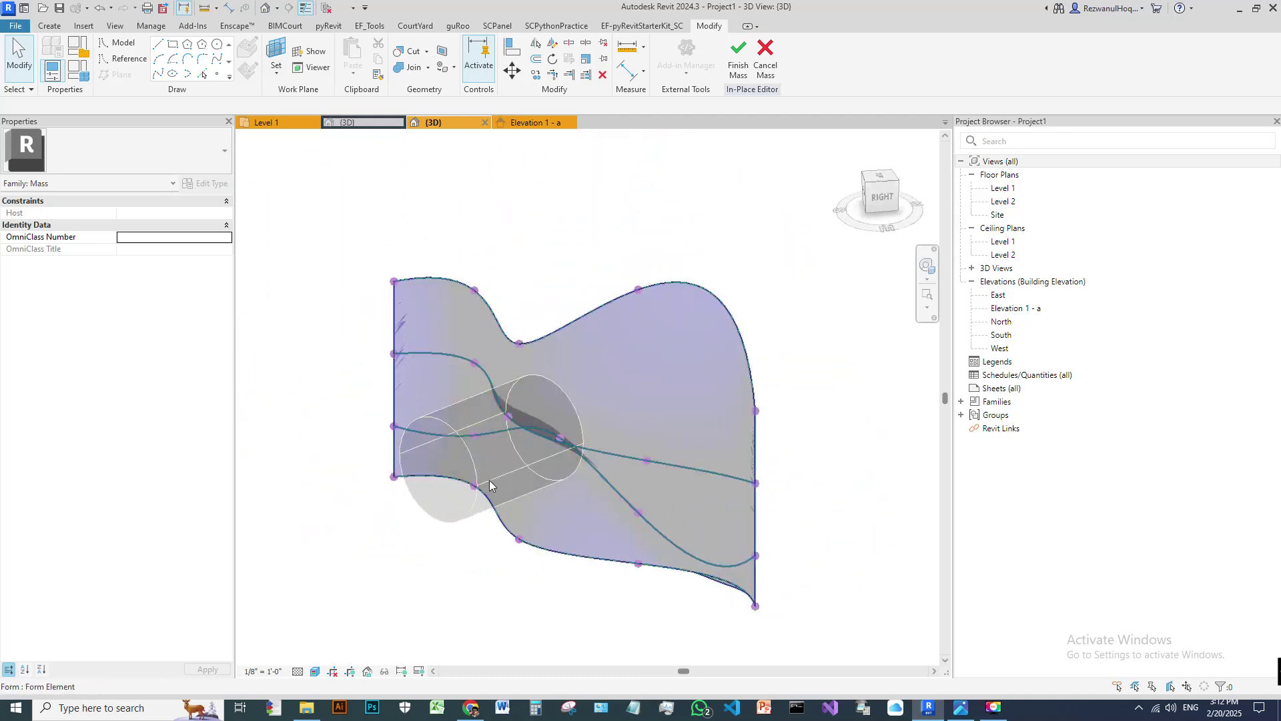
{"action": "middle_click_drag", "start_coordinate": [460, 460], "coordinate": [665, 459], "text": "shift"}
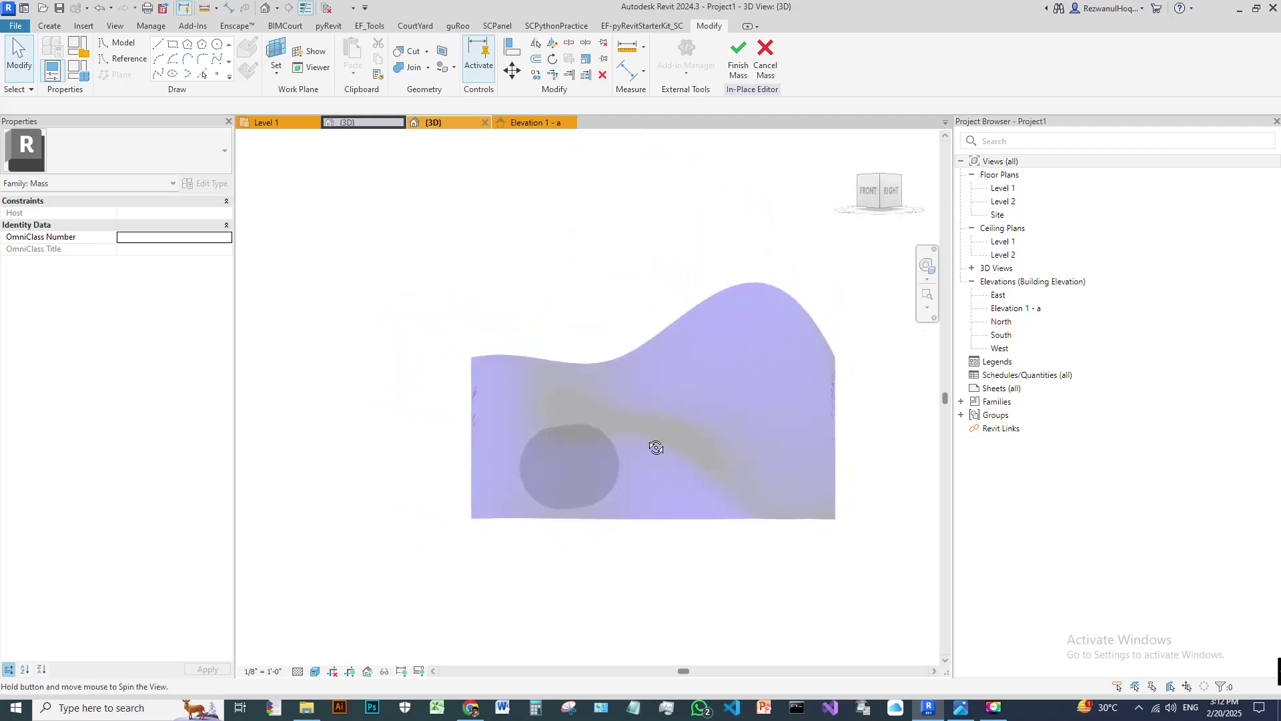
{"action": "left_click", "coordinate": [534, 122]}
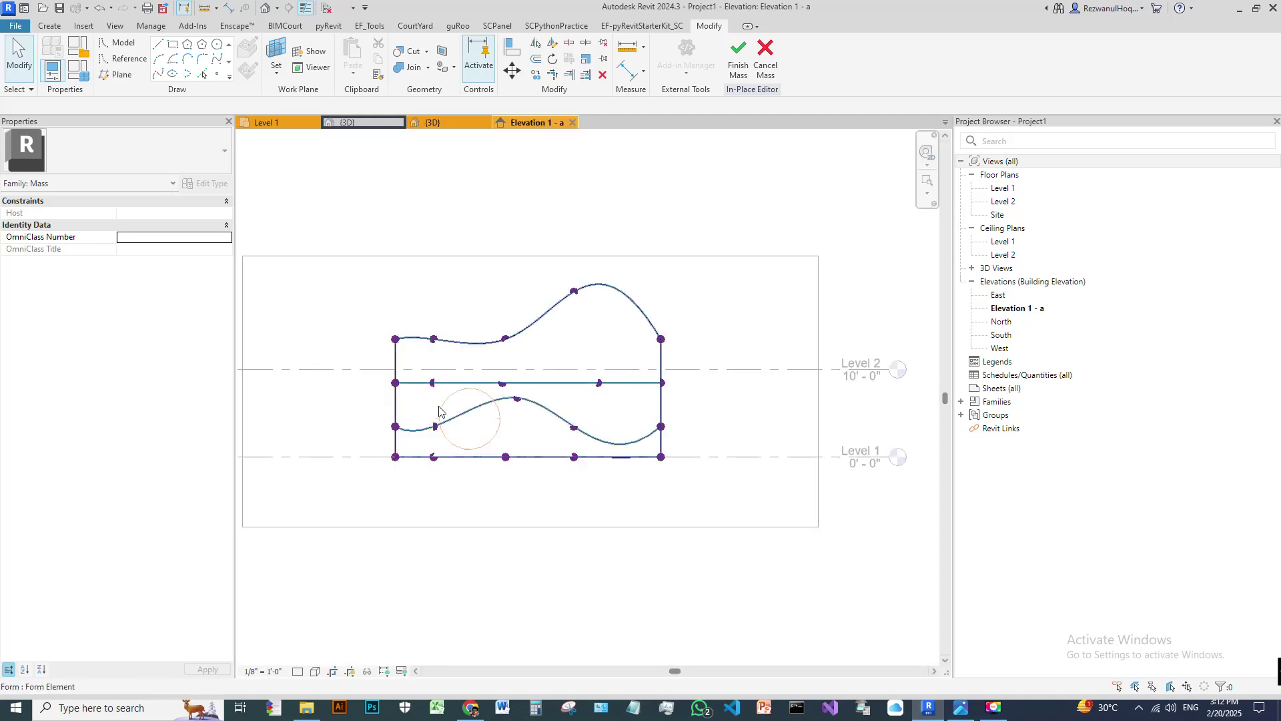
{"action": "scroll", "coordinate": [434, 361], "scroll_direction": "up", "scroll_amount": 2}
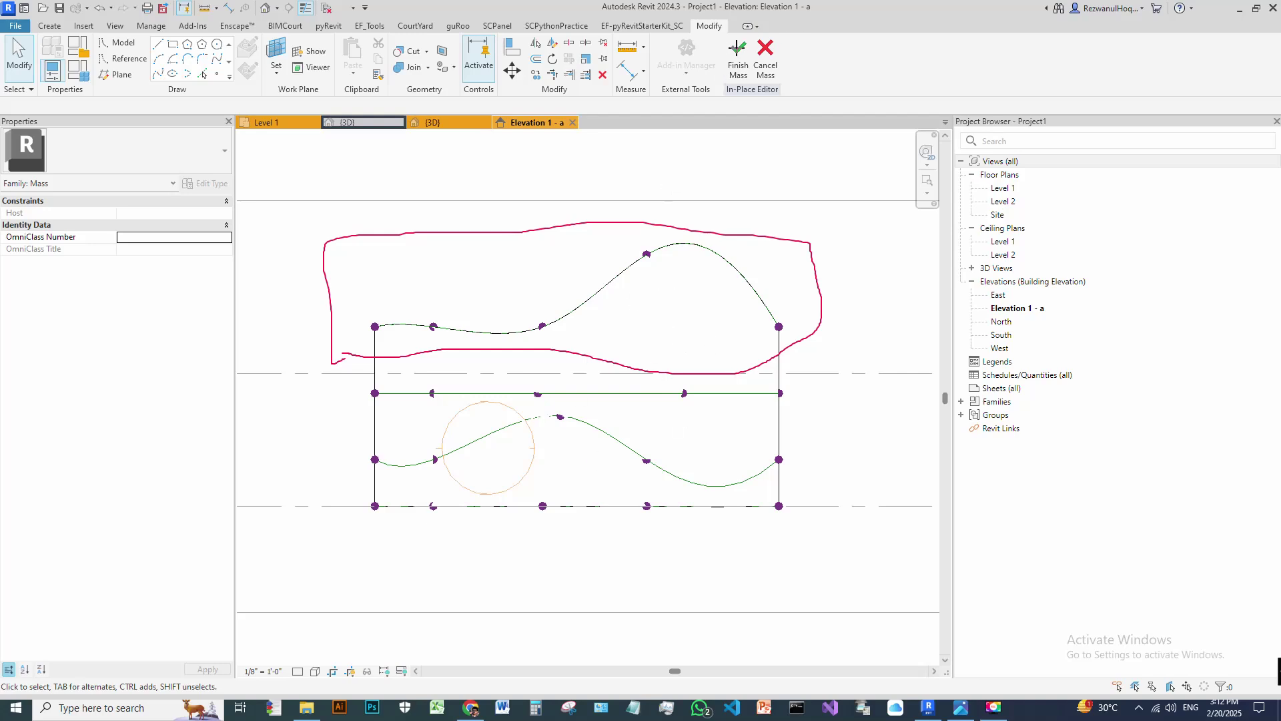
{"action": "key", "text": "ctrl+z"}
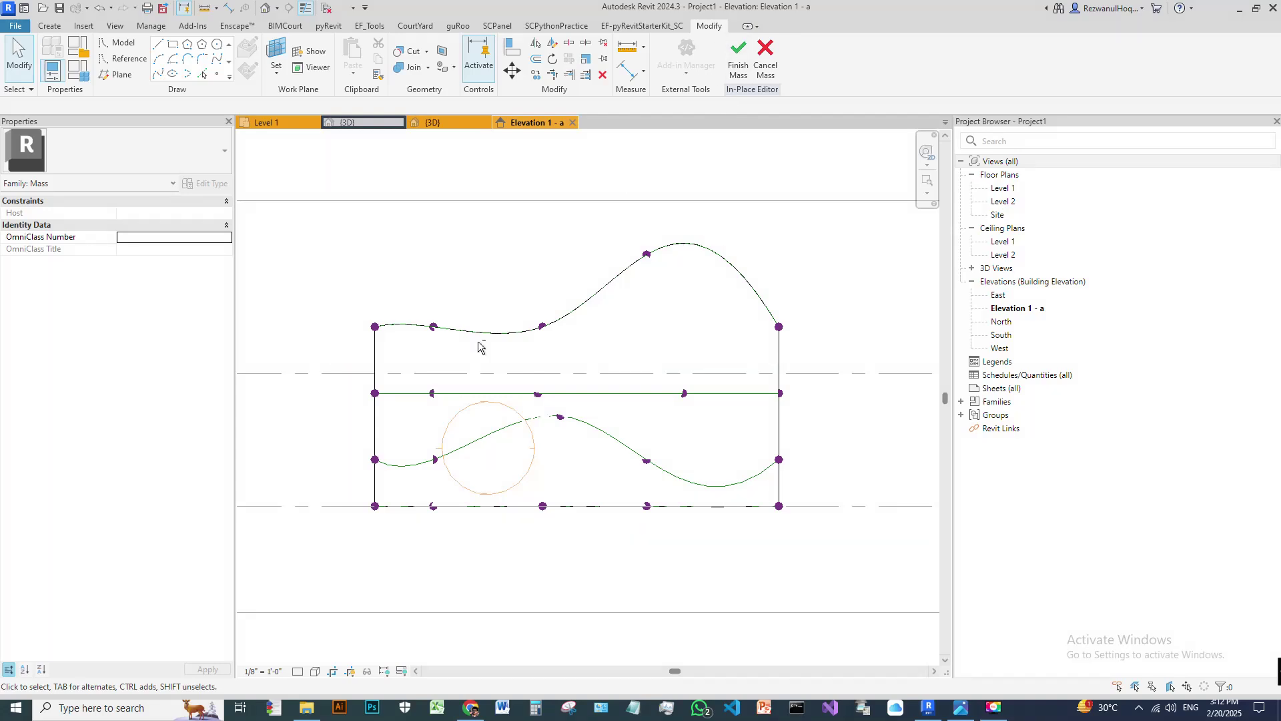
{"action": "scroll", "coordinate": [478, 346], "scroll_direction": "down", "scroll_amount": 2}
{"action": "left_click", "coordinate": [265, 8]}
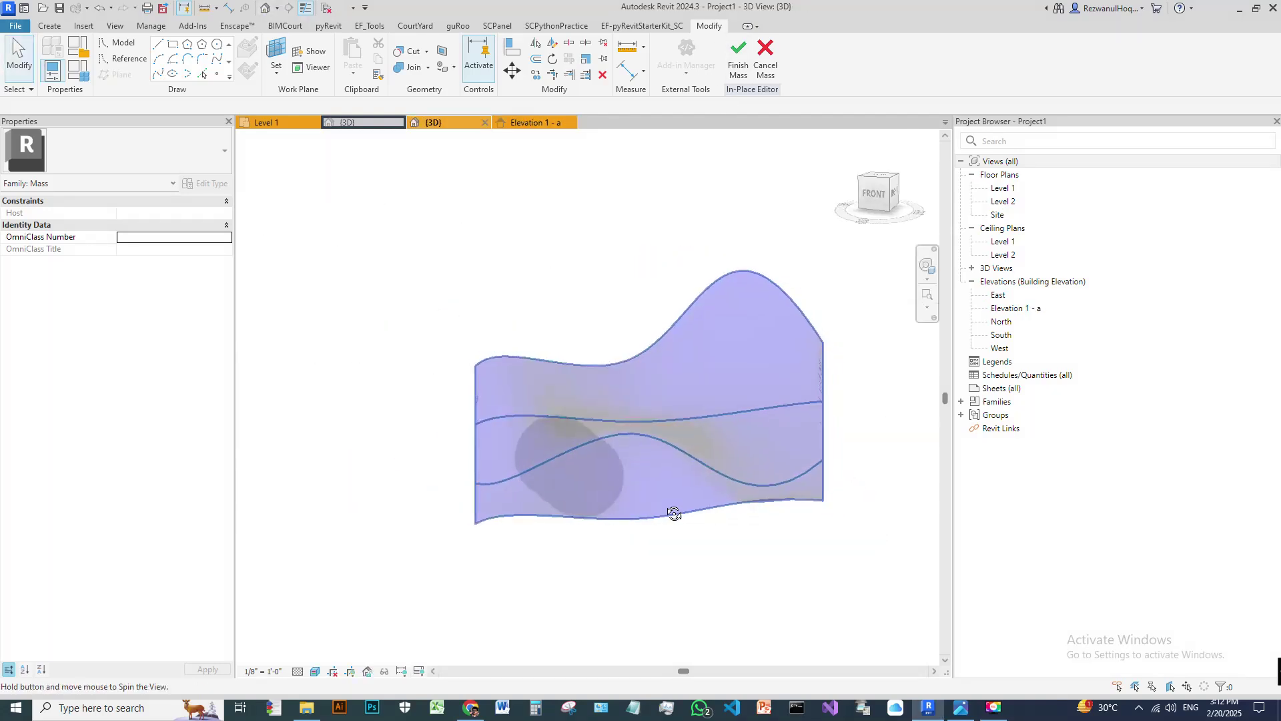
- Finish the in-place mass and delete the void form that cuts nothing
{"action": "left_click", "coordinate": [737, 51]}
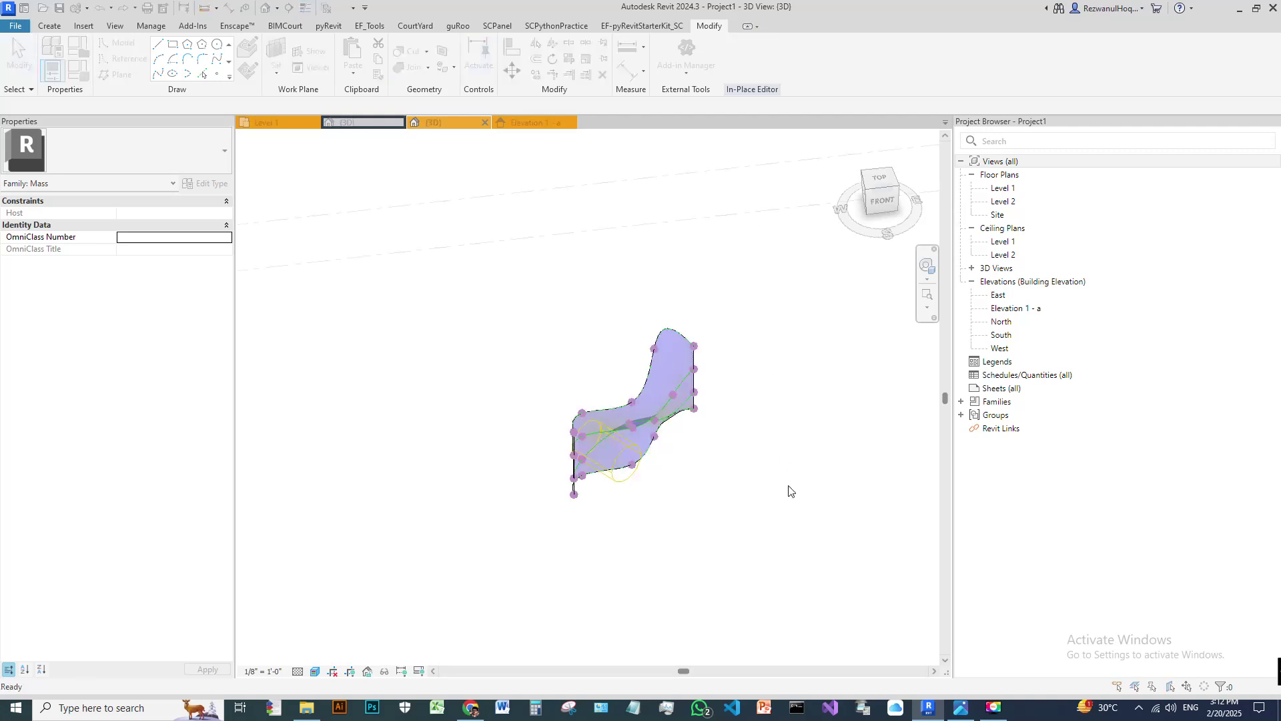
{"action": "left_click", "coordinate": [567, 399]}
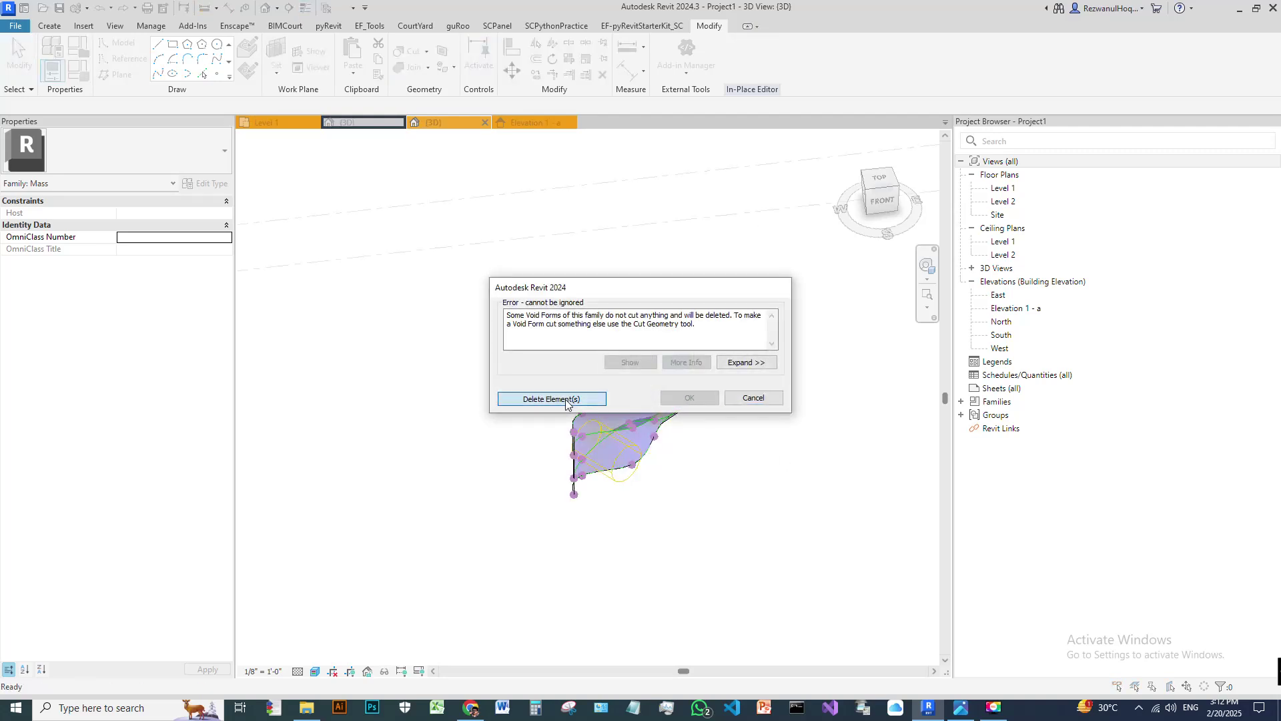
{"action": "left_click", "coordinate": [735, 501]}
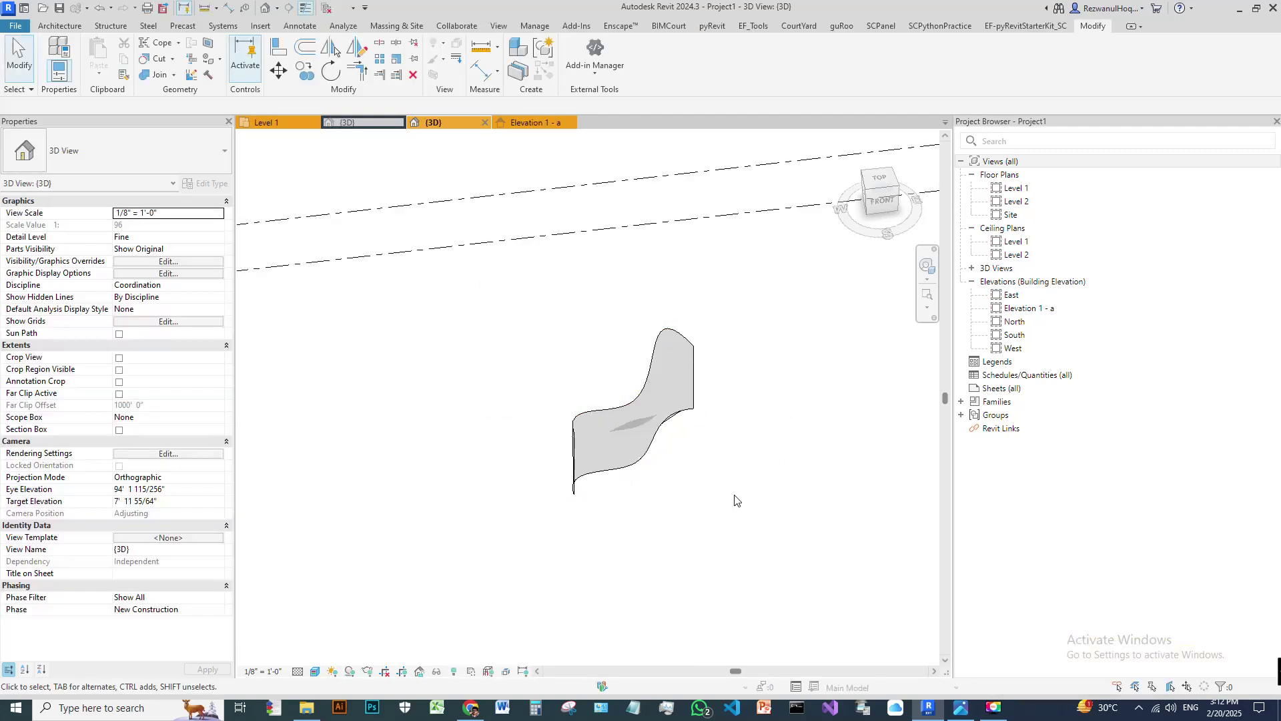
- Reopen the curved mass for in-place editing from the 3D view
{"action": "middle_click_drag", "start_coordinate": [750, 469], "coordinate": [743, 421], "text": "shift"}
{"action": "left_click", "coordinate": [706, 408]}
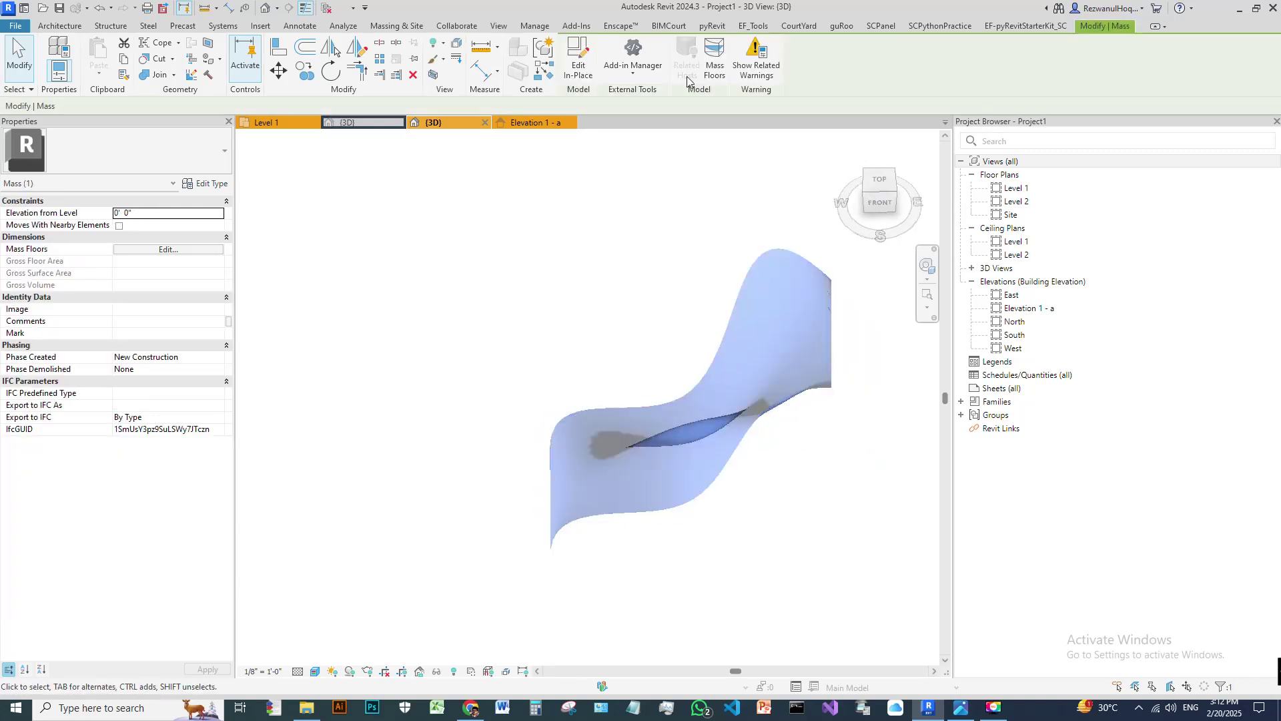
{"action": "double_click", "coordinate": [628, 458]}
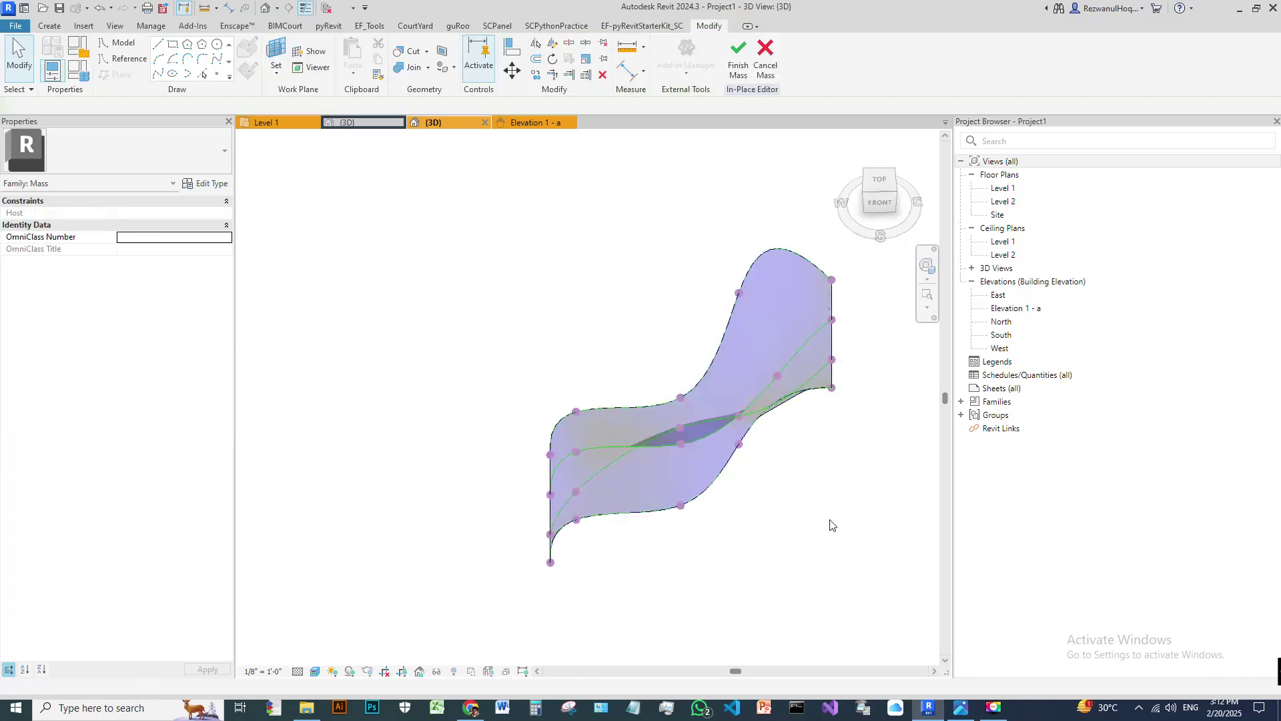
- Draw a model-line circle of about 5' 0" radius on Reference Plane : 1 in Elevation 1 - a, over the surface's right part
{"action": "middle_click_drag", "start_coordinate": [838, 523], "coordinate": [712, 503], "text": "shift"}
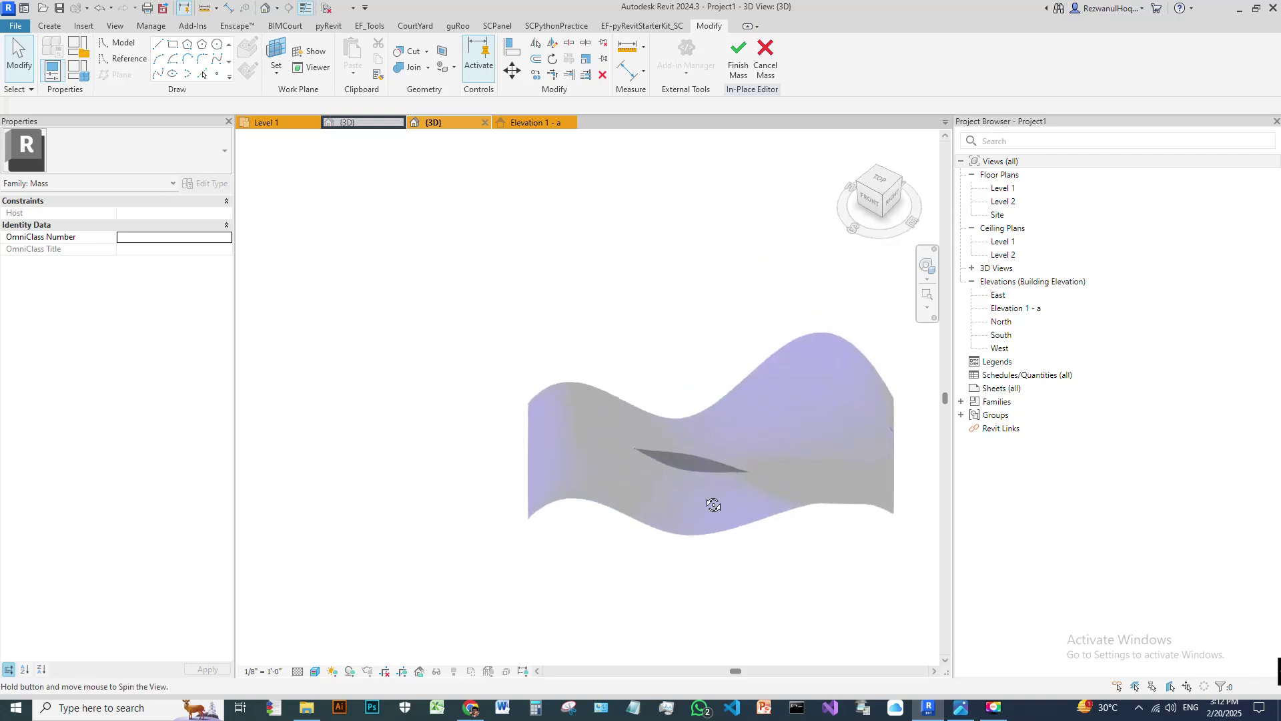
{"action": "left_click", "coordinate": [532, 122]}
{"action": "scroll", "coordinate": [555, 366], "scroll_direction": "up", "scroll_amount": 3}
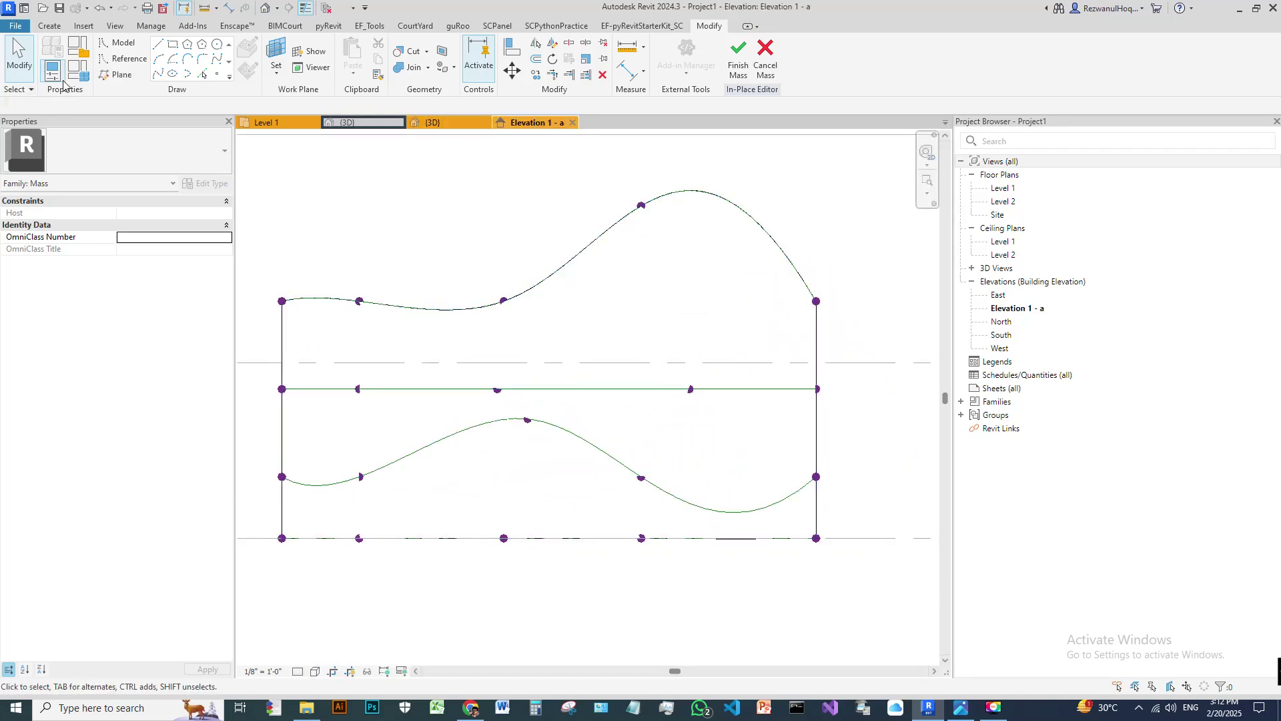
{"action": "left_click", "coordinate": [216, 45]}
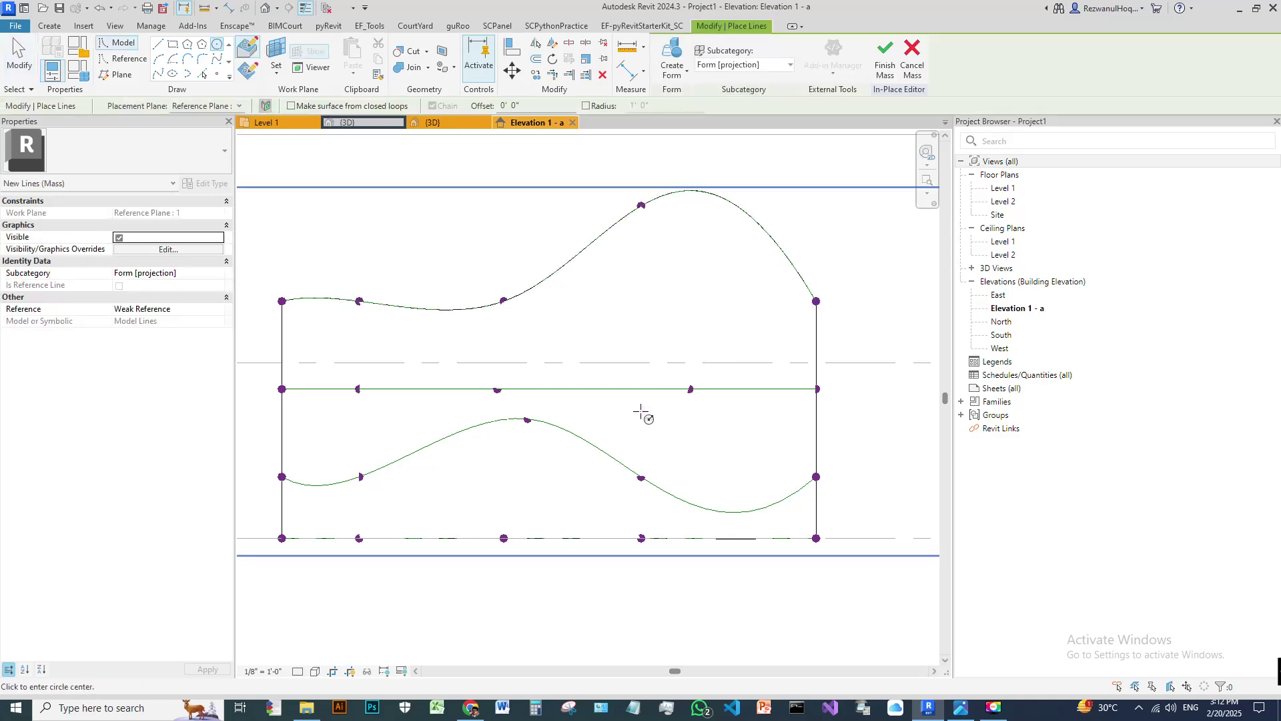
{"action": "left_click", "coordinate": [645, 420]}
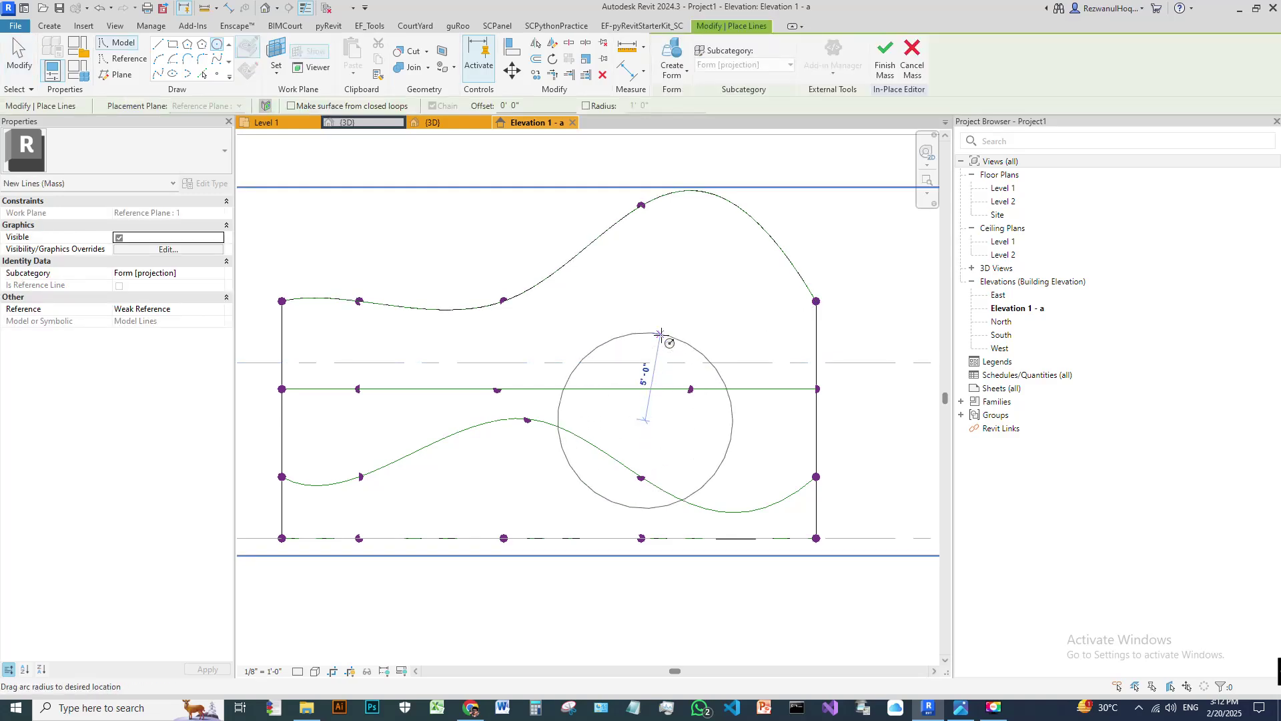
{"action": "left_click", "coordinate": [660, 334]}
{"action": "key", "text": "Escape"}
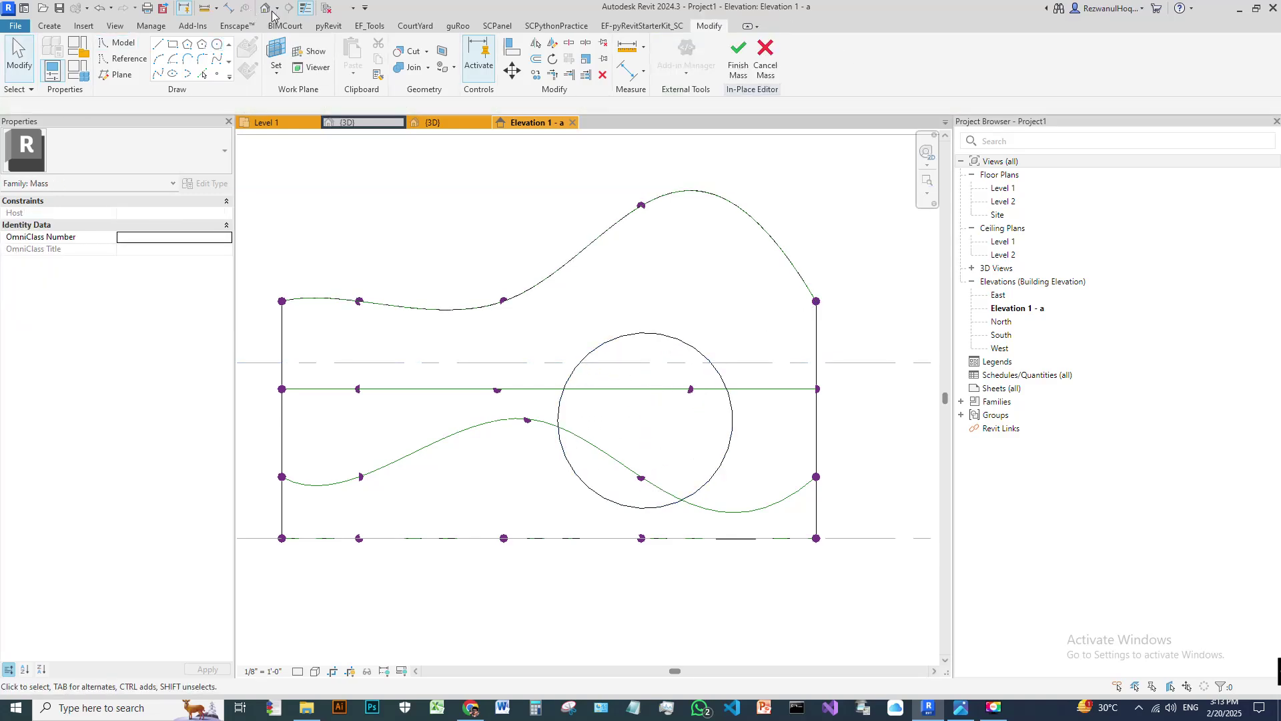
- Convert the new circle to a reference line in the 3D view and create a void form from it
{"action": "left_click", "coordinate": [265, 12]}
{"action": "middle_click_drag", "start_coordinate": [631, 421], "coordinate": [761, 498], "text": "shift"}
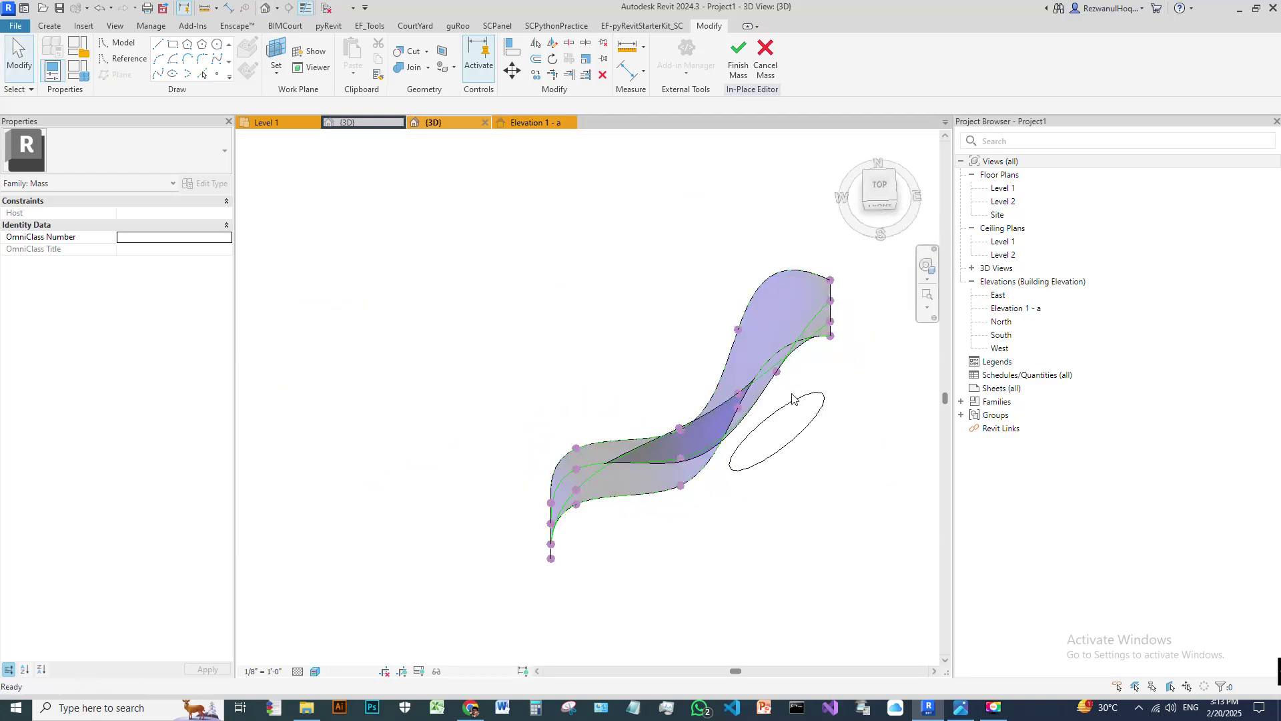
{"action": "left_click", "coordinate": [806, 405]}
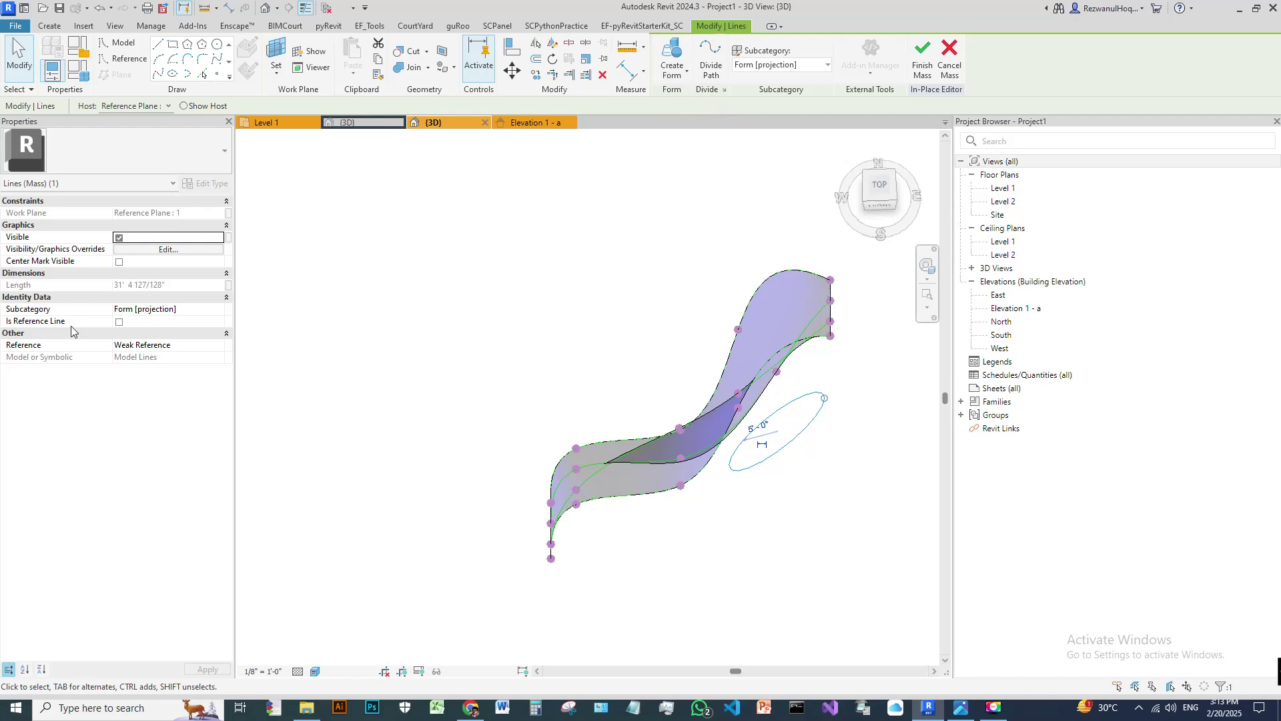
{"action": "left_click", "coordinate": [119, 322]}
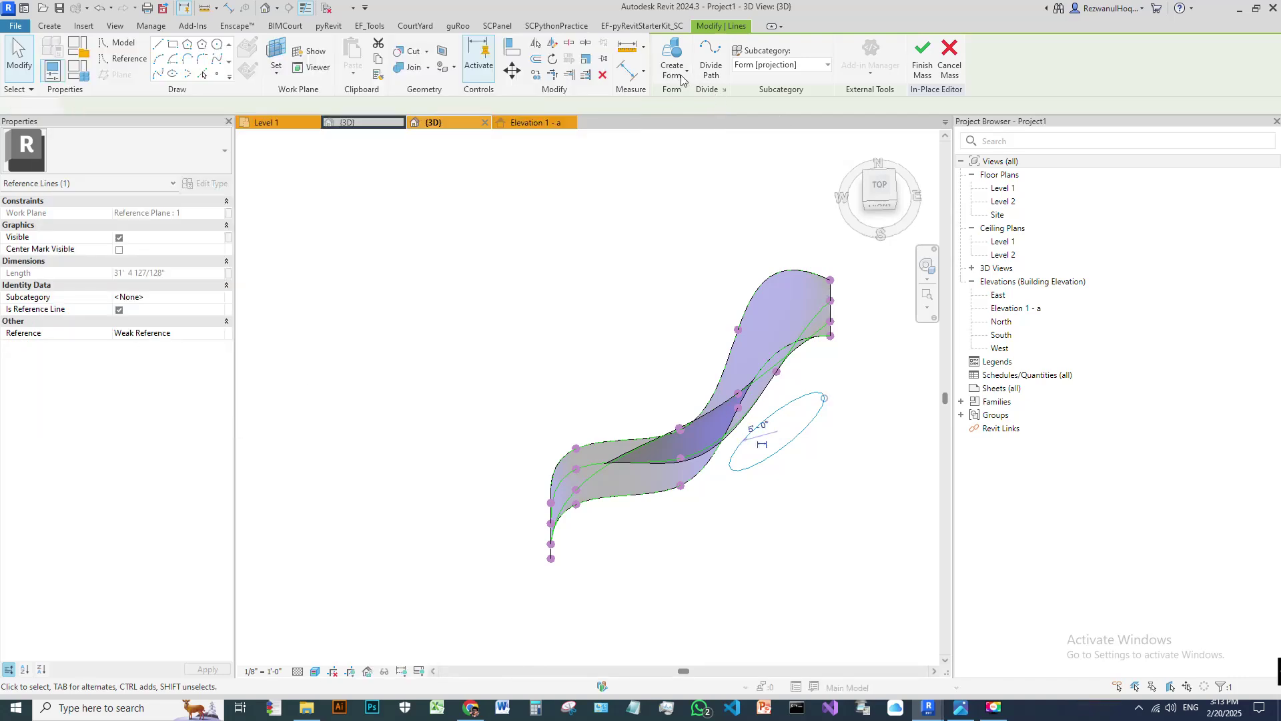
{"action": "left_click", "coordinate": [679, 78]}
{"action": "left_click", "coordinate": [698, 125]}
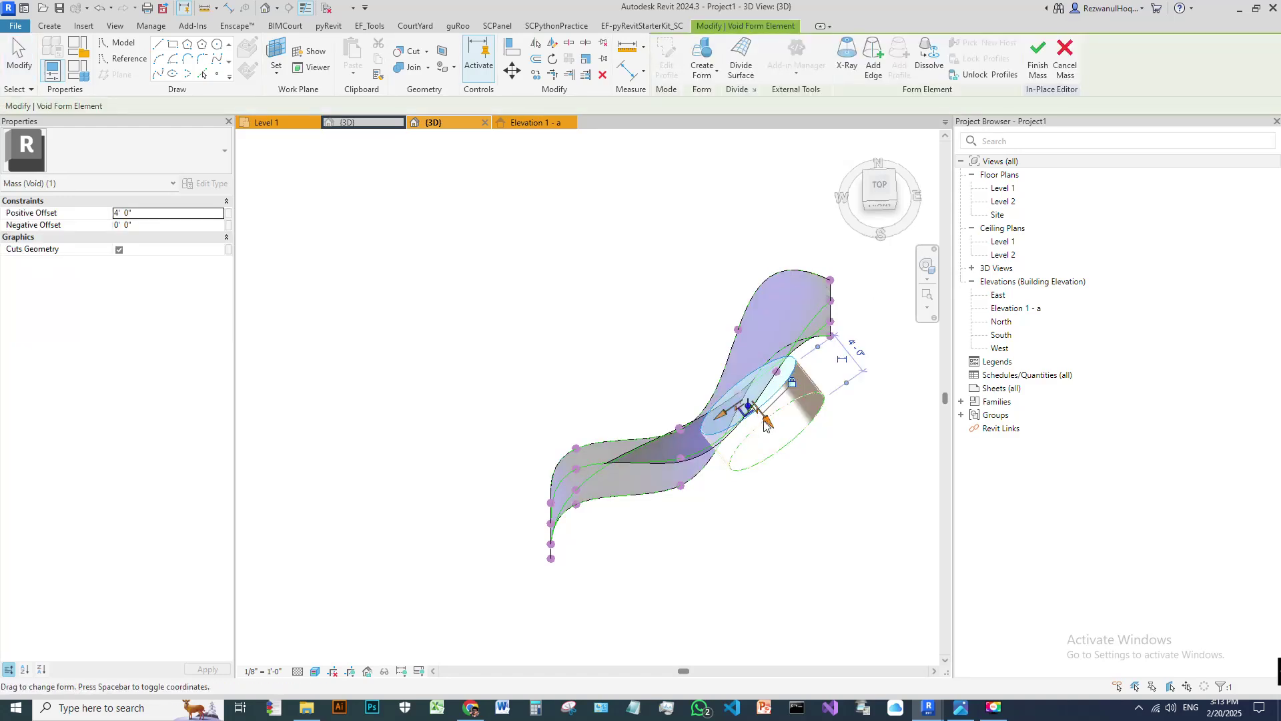
{"action": "middle_click_drag", "start_coordinate": [705, 361], "coordinate": [398, 354], "text": "shift"}
{"action": "left_click", "coordinate": [556, 456]}
- Check the void's cut through the surface, finish the in-place mass and deselect it
{"action": "middle_click_drag", "start_coordinate": [602, 413], "coordinate": [827, 307], "text": "shift"}
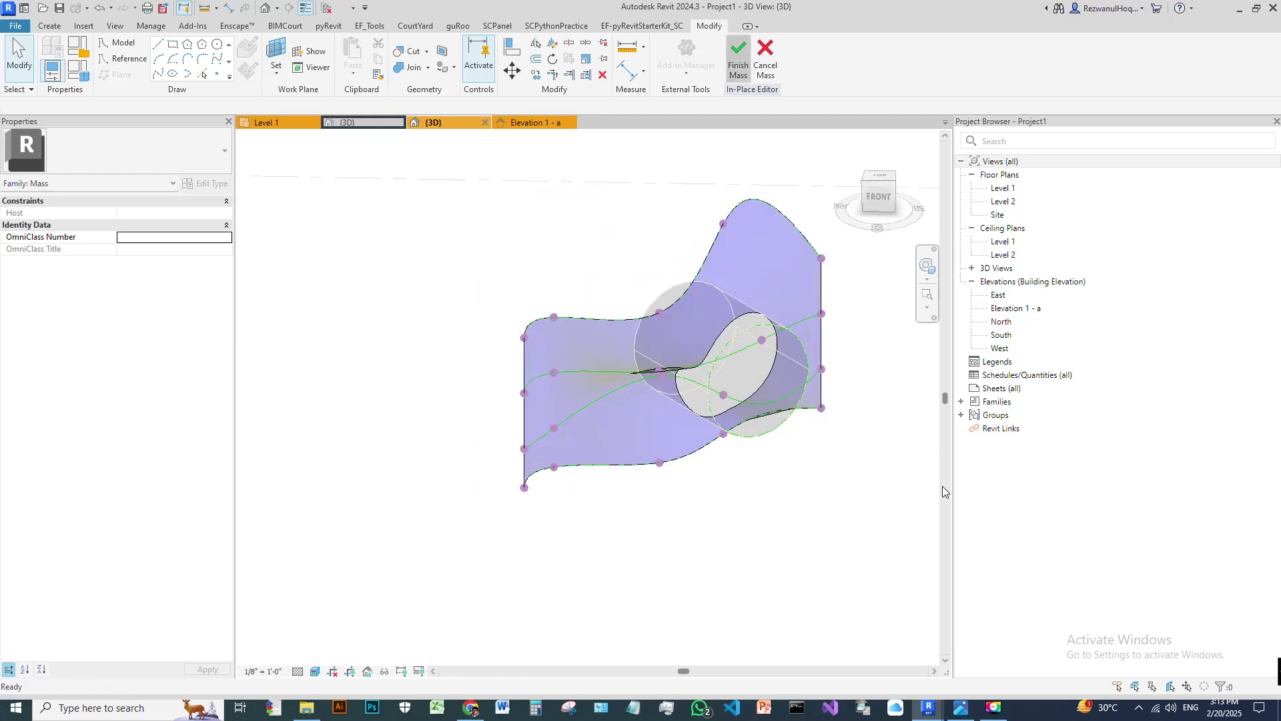
{"action": "middle_click_drag", "start_coordinate": [782, 563], "coordinate": [979, 430], "text": "shift"}
{"action": "left_click", "coordinate": [659, 307]}
{"action": "scroll", "coordinate": [734, 427], "scroll_direction": "down", "scroll_amount": 4}
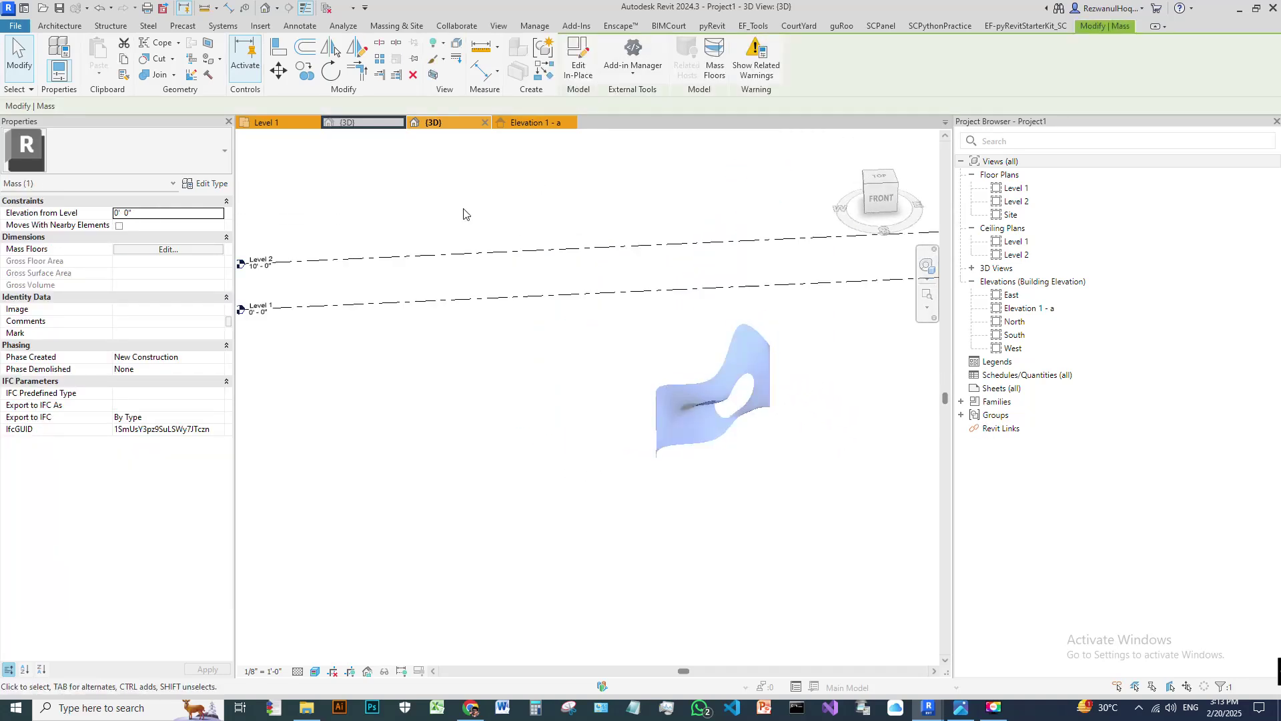
{"action": "left_click", "coordinate": [388, 235]}
{"action": "scroll", "coordinate": [620, 456], "scroll_direction": "down", "scroll_amount": 4}
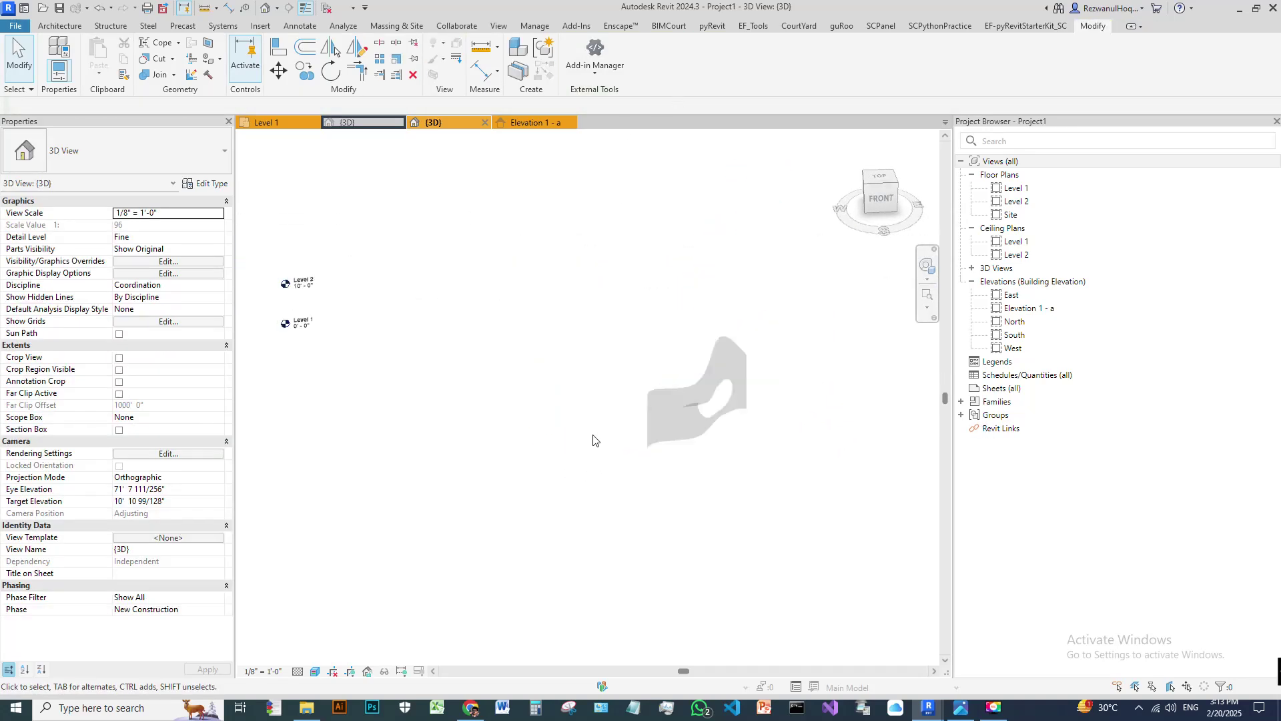
- Apply a Generic - 8" Wall by Face to the curved mass surface with the opening and inspect the resulting wall
{"action": "left_click", "coordinate": [56, 27]}
{"action": "left_click", "coordinate": [54, 73]}
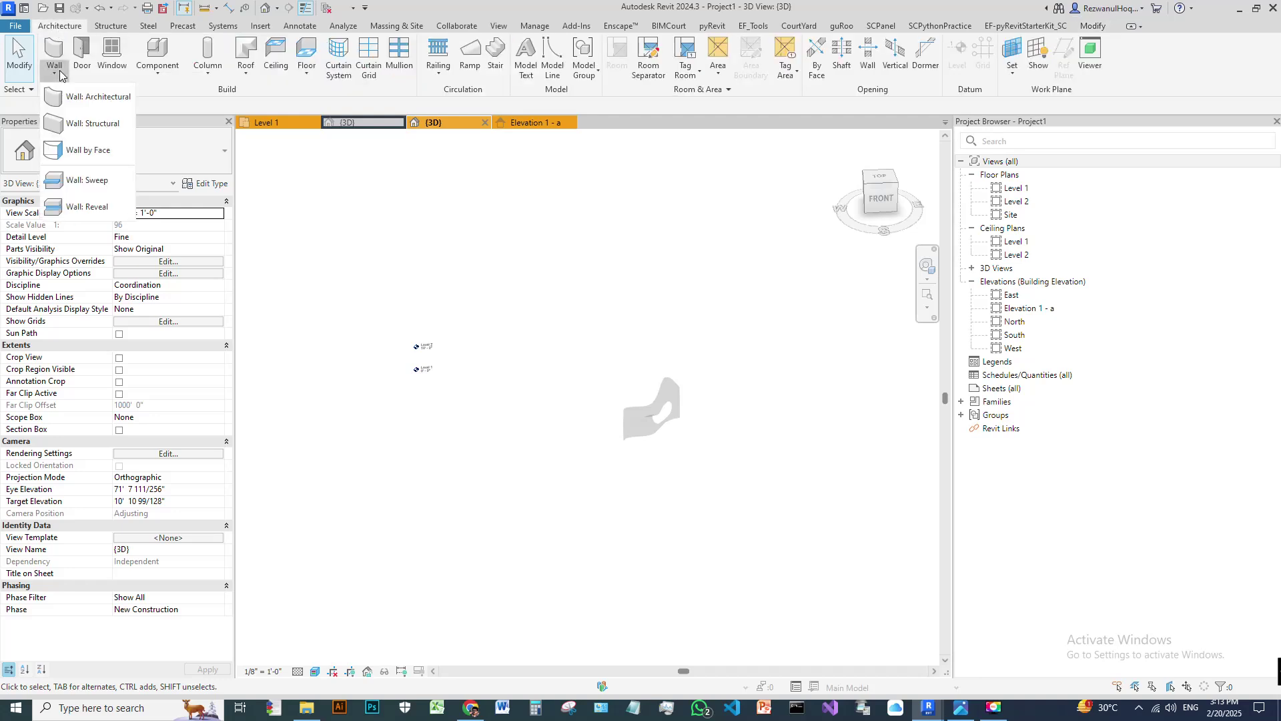
{"action": "left_click", "coordinate": [86, 156]}
{"action": "scroll", "coordinate": [654, 419], "scroll_direction": "up", "scroll_amount": 5}
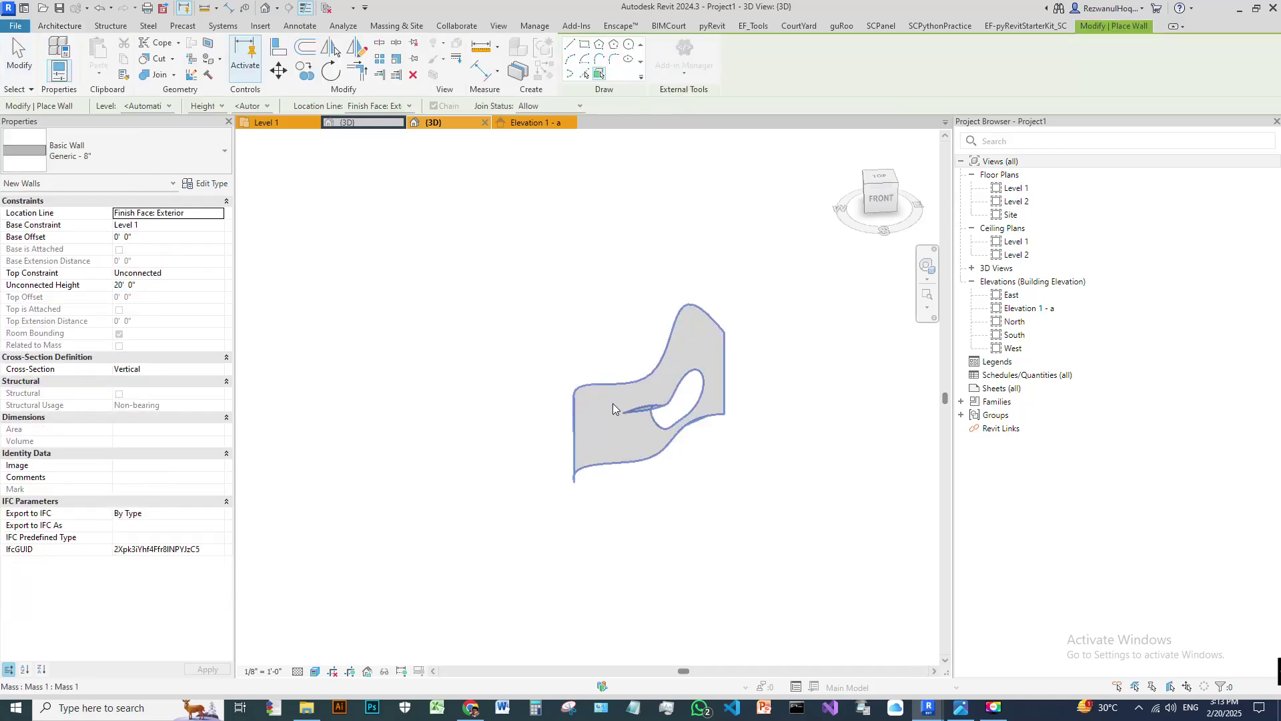
{"action": "left_click", "coordinate": [613, 403]}
{"action": "key", "text": "Escape"}
{"action": "key", "text": "Escape"}
{"action": "middle_click_drag", "start_coordinate": [721, 343], "coordinate": [615, 386], "text": "shift"}
{"action": "scroll", "coordinate": [482, 419], "scroll_direction": "down", "scroll_amount": 4}
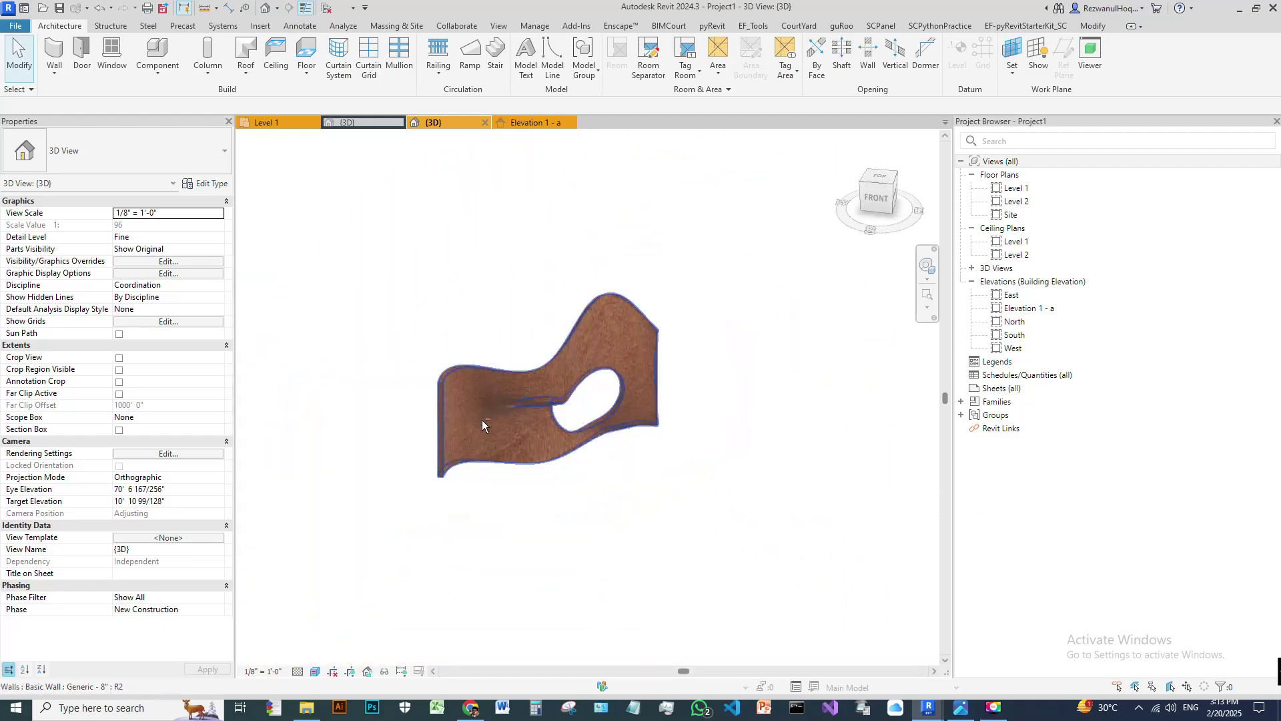
{"action": "scroll", "coordinate": [597, 390], "scroll_direction": "up", "scroll_amount": 3}
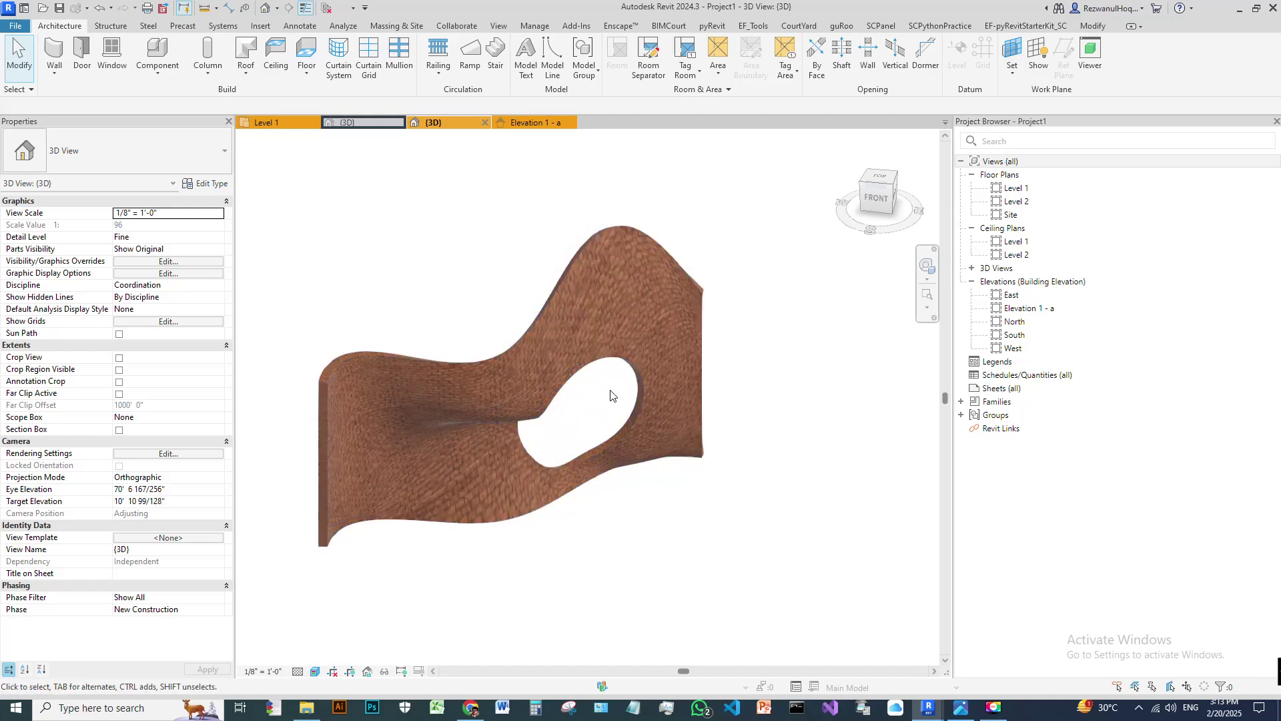
{"action": "middle_click_drag", "start_coordinate": [435, 504], "coordinate": [488, 547], "text": "shift"}
{"action": "scroll", "coordinate": [709, 475], "scroll_direction": "down", "scroll_amount": 3}
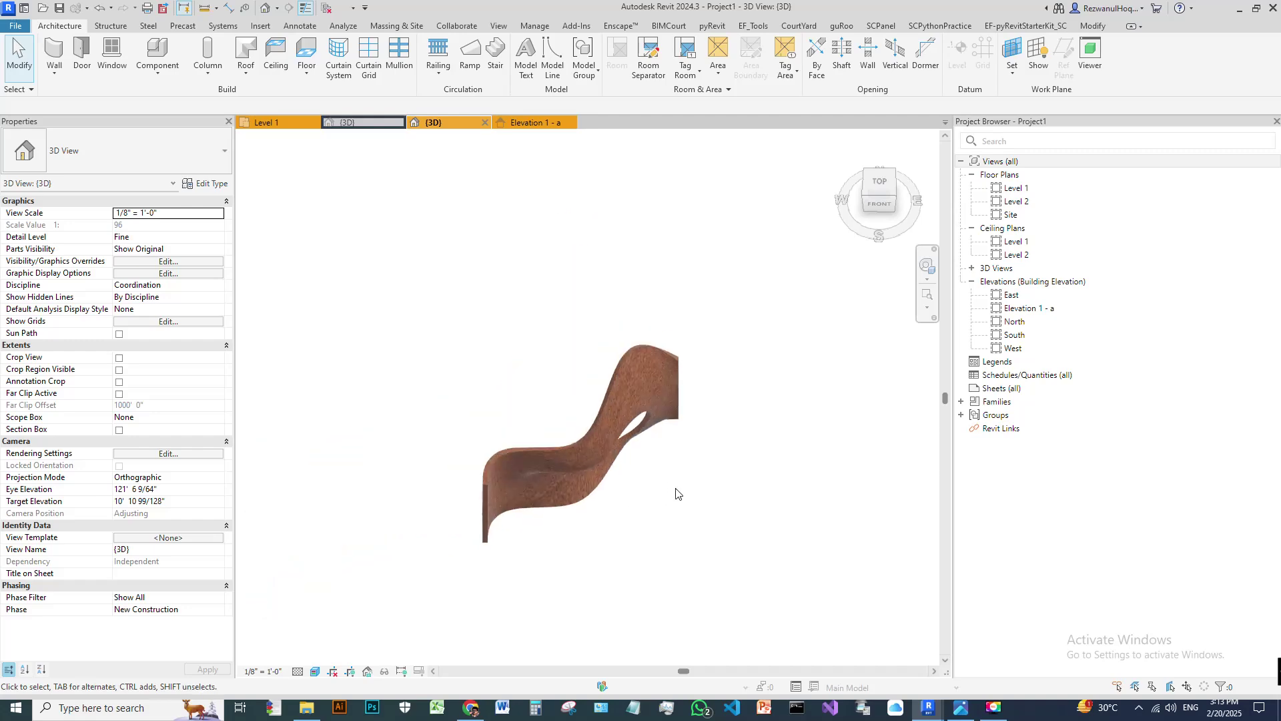